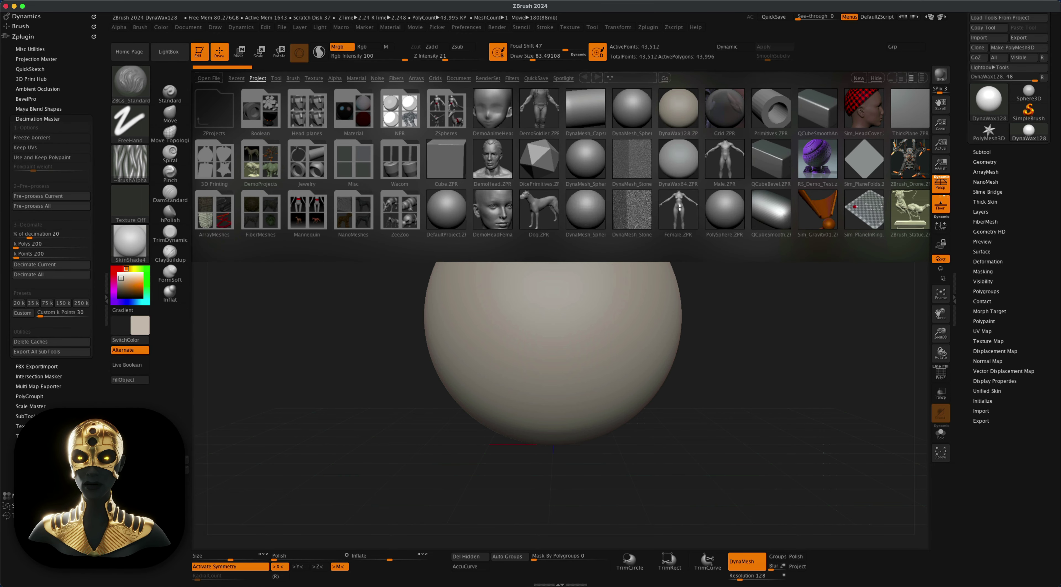
- Load the Female project from the project library without keeping the current scene, and delete the figure's lower subdivision levels
double_click(679, 208)
click(565, 209)
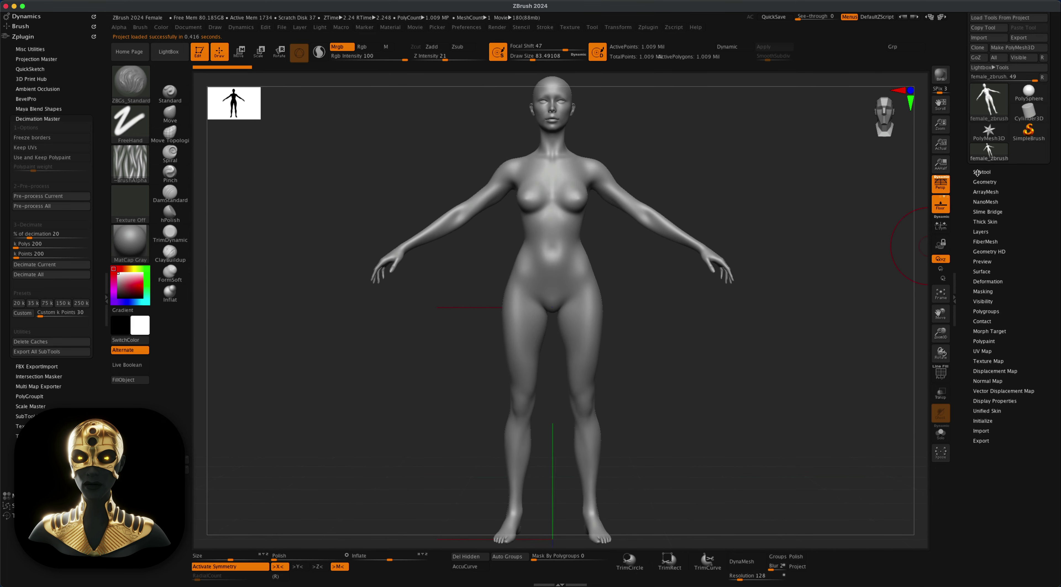
click(980, 172)
click(985, 583)
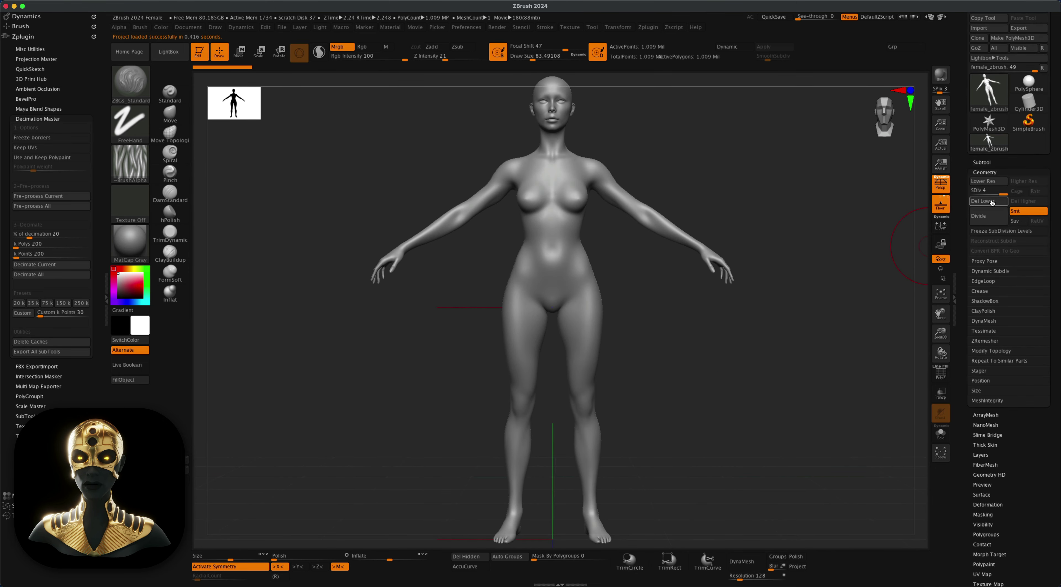
click(989, 201)
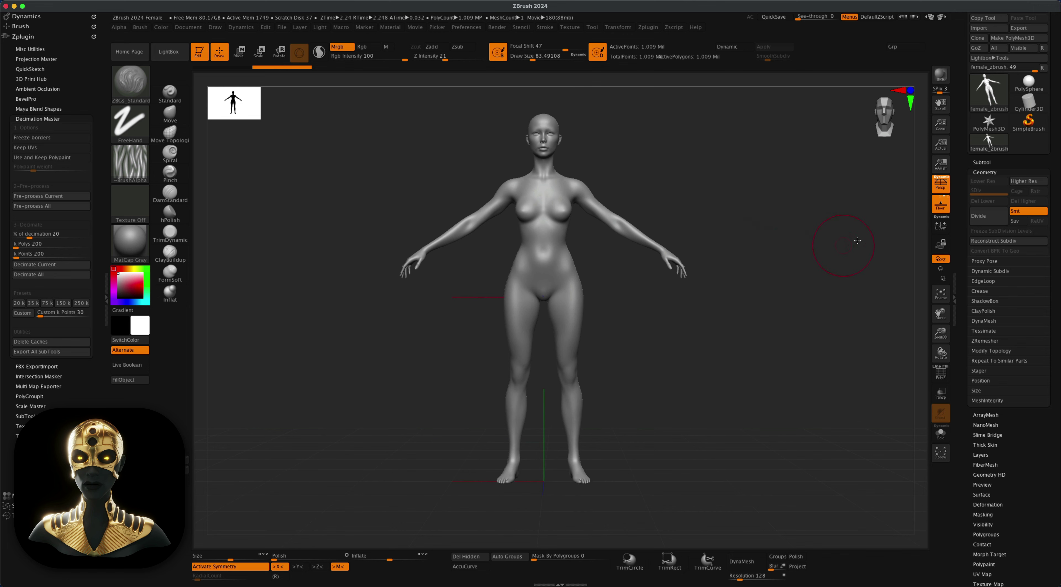
- Remove the body below the shoulders so only the head-and-shoulders bust is kept
key(p)
key(ctrl+shift)
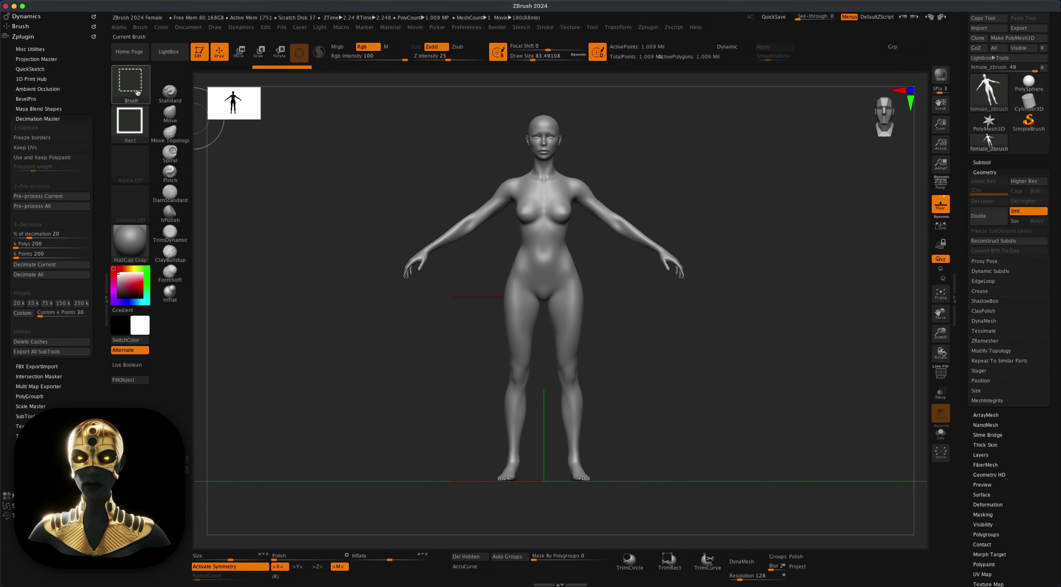
click(137, 92)
click(499, 129)
ctrl+shift+drag(323, 515, 758, 196)
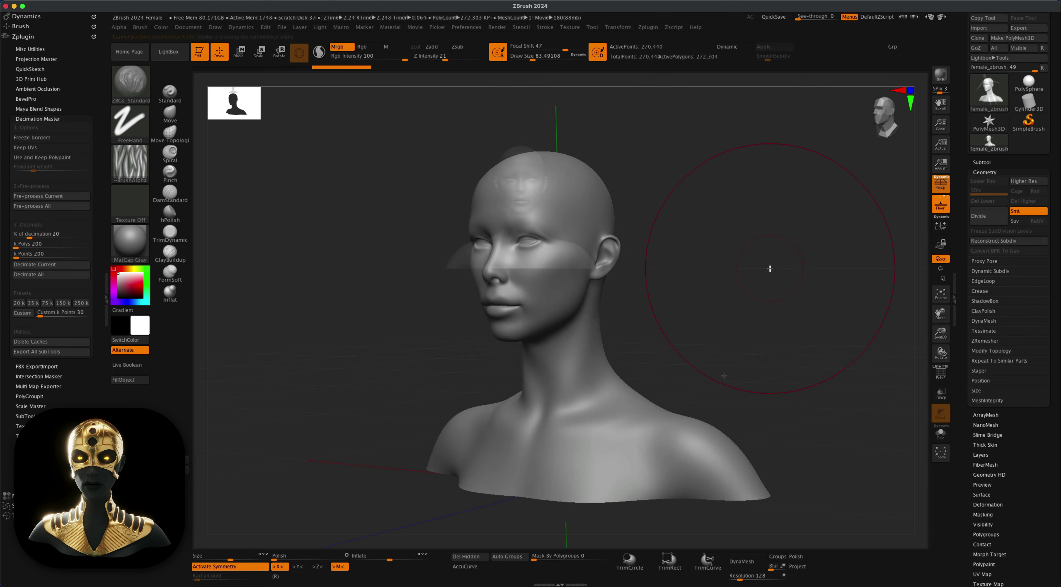
- Reshape the facial profile around the nose with the Move brush at a draw size of about 17
mouse_move(758, 267)
mouse_down()
mouse_move(738, 271)
mouse_move(729, 311)
mouse_move(736, 328)
mouse_move(711, 324)
mouse_move(808, 315)
mouse_up()
click(170, 114)
key(s)
key(s)
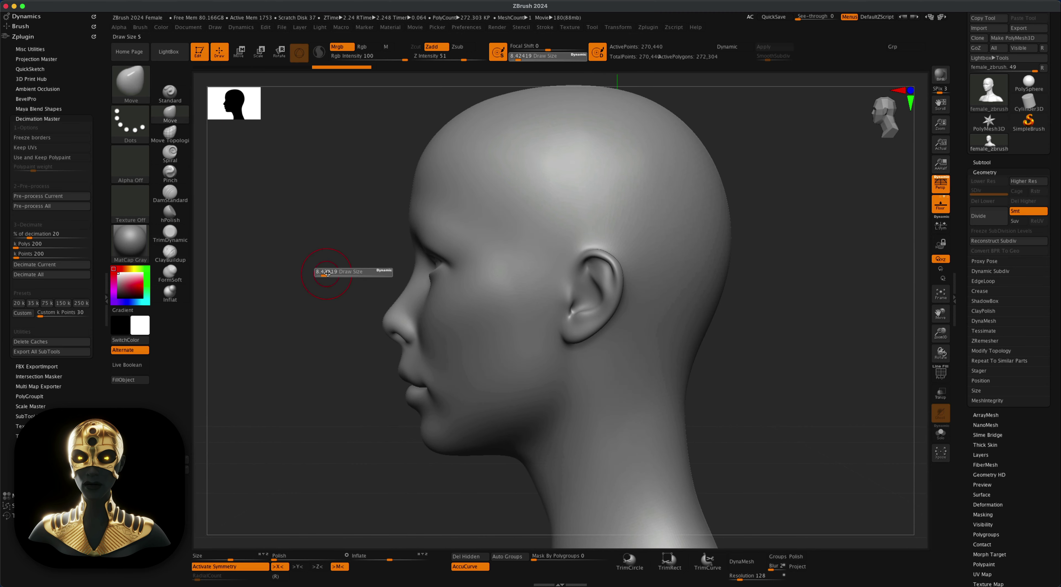
mouse_move(324, 272)
mouse_down()
mouse_move(371, 294)
mouse_move(363, 288)
mouse_move(410, 274)
mouse_move(473, 317)
mouse_up()
mouse_move(381, 297)
mouse_down()
mouse_move(417, 286)
mouse_move(408, 253)
mouse_up()
drag(363, 395, 450, 377)
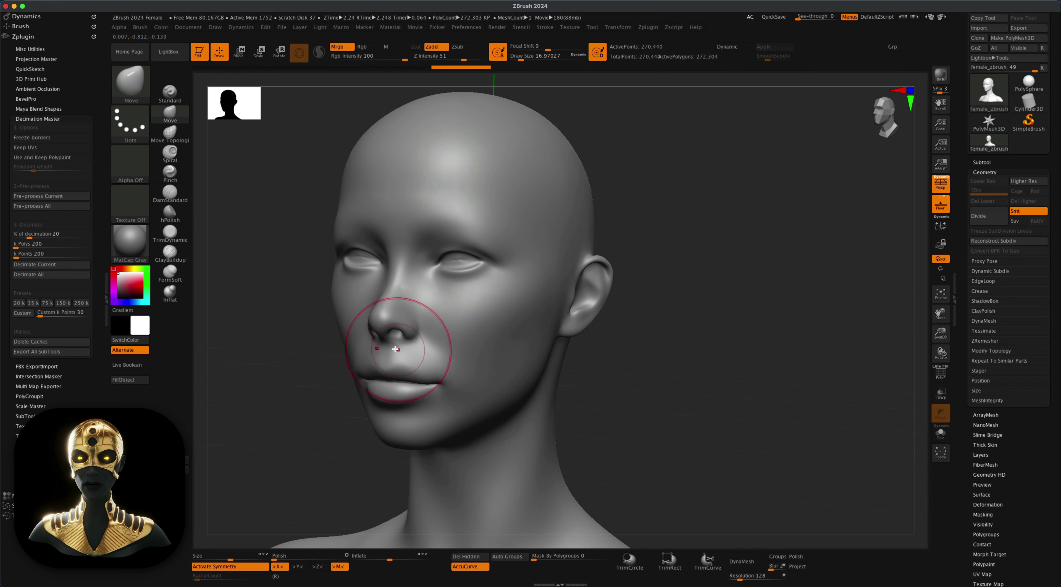
- Refine the nose from the front with the Move brush at a draw size of about 7.5
mouse_move(589, 331)
mouse_down()
mouse_move(692, 350)
mouse_move(687, 360)
mouse_up()
key(s)
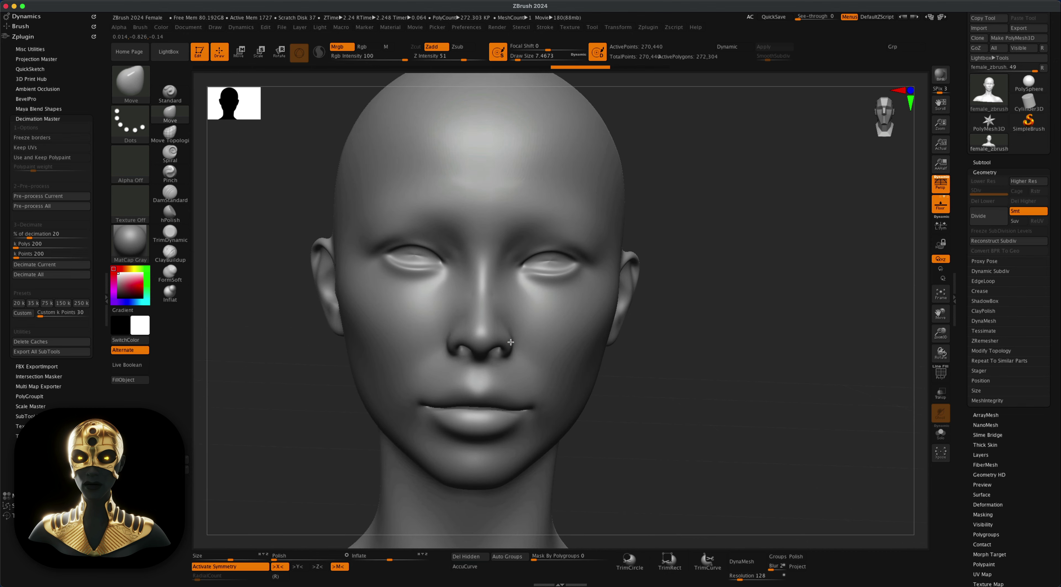
alt+drag(673, 368, 686, 365)
- Add volume to the nose with the Inflat brush at a draw size of about 11.7 and smooth the bridge
click(170, 293)
key(s)
drag(277, 358, 280, 358)
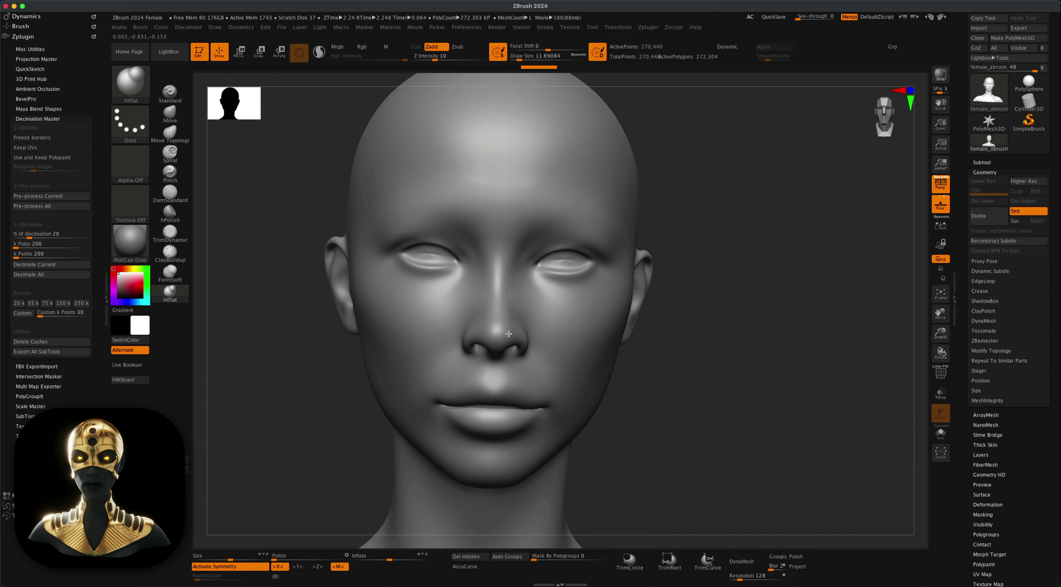
mouse_move(722, 338)
mouse_down()
mouse_move(733, 348)
mouse_move(671, 369)
mouse_move(740, 384)
mouse_up()
key(s)
shift+drag(507, 298, 493, 312)
- Inflate the closed surfaces of both eyes with the Inflat brush at a draw size of about 8.6
mouse_move(741, 351)
mouse_down()
mouse_move(766, 354)
mouse_move(721, 328)
mouse_up()
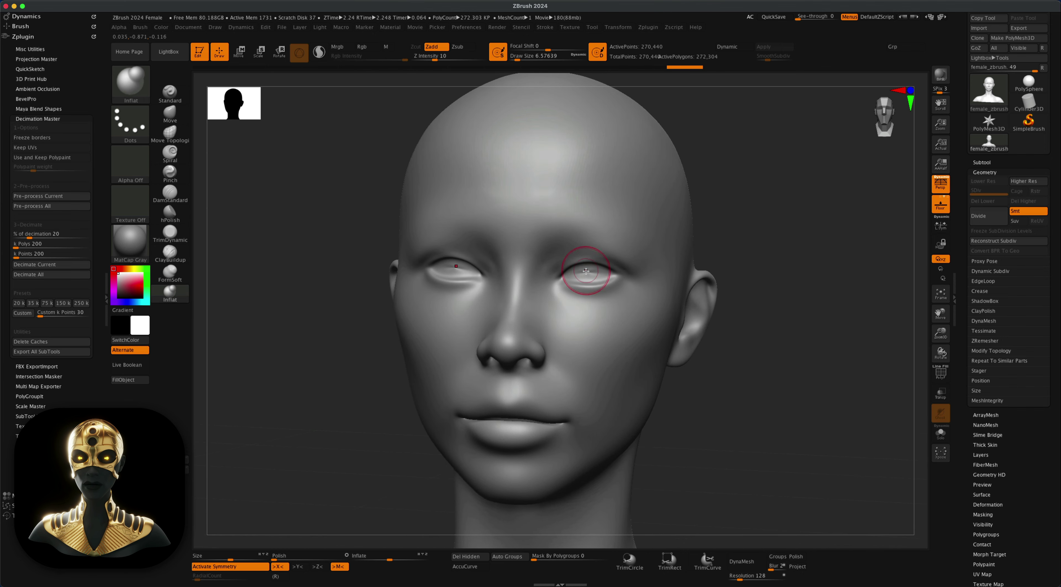
drag(586, 271, 582, 274)
mouse_move(761, 260)
mouse_down()
mouse_move(742, 259)
mouse_move(796, 262)
mouse_move(765, 260)
mouse_move(764, 275)
mouse_move(767, 266)
mouse_up()
key(s)
drag(759, 307, 764, 307)
mouse_move(764, 308)
alt+mouse_down()
mouse_move(753, 314)
mouse_move(776, 328)
mouse_move(796, 270)
alt+mouse_up()
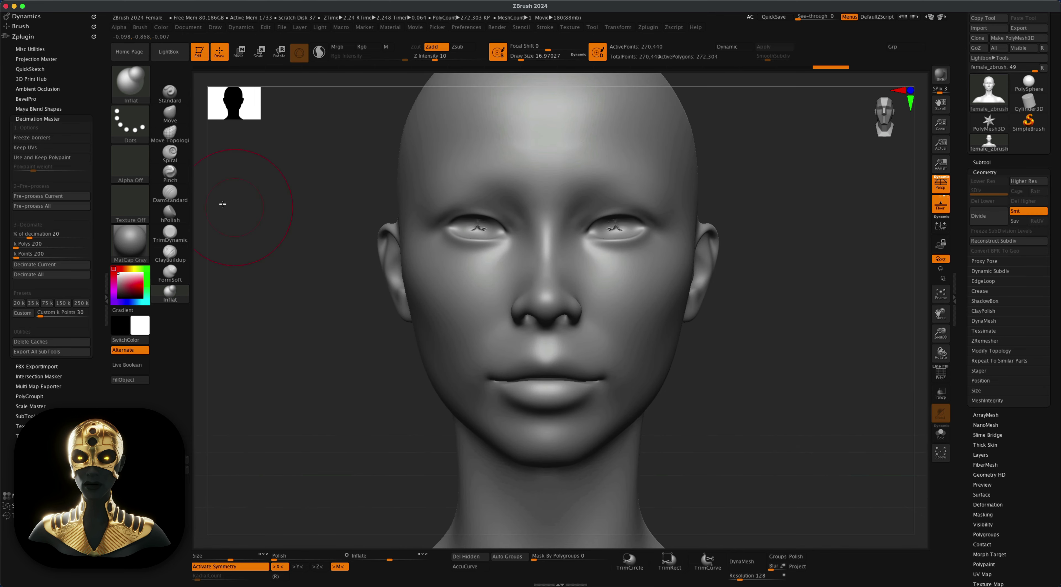
- Carve the outlines of the upper and lower lips with the DamStandard brush at a draw size of about 2.2
click(170, 194)
mouse_move(734, 366)
alt+mouse_down()
mouse_move(746, 343)
mouse_move(763, 345)
alt+mouse_up()
drag(478, 356, 505, 348)
key(super+z)
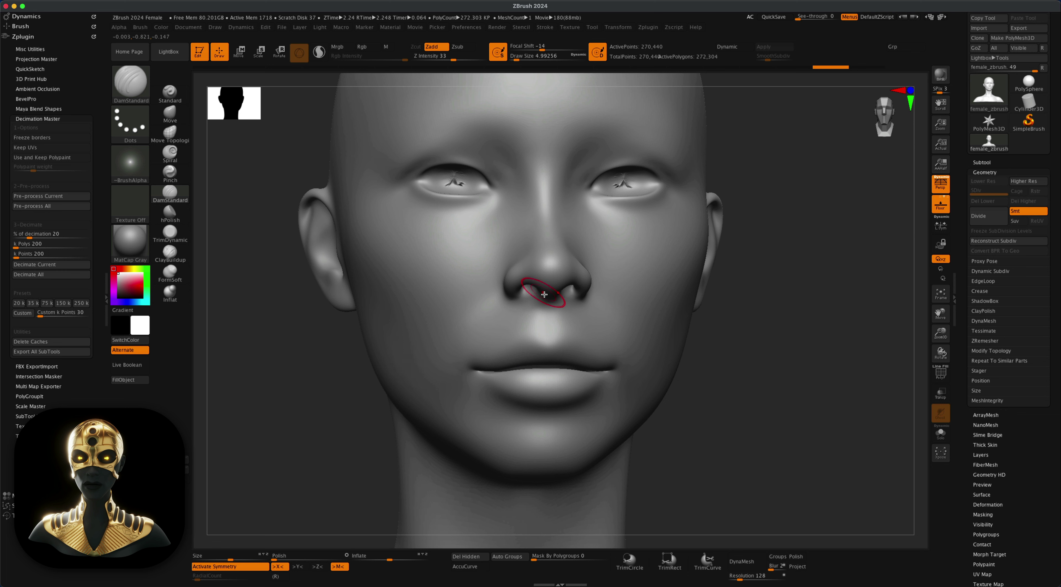
key(s)
drag(525, 326, 519, 327)
drag(613, 372, 472, 371)
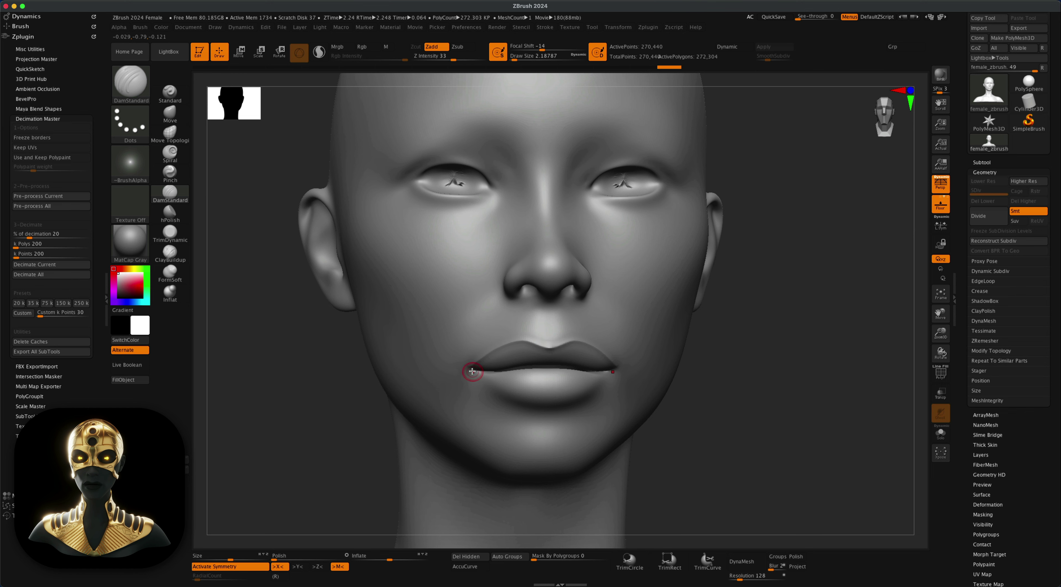
right_drag(646, 370, 573, 306)
mouse_move(472, 370)
right_down()
mouse_move(289, 388)
mouse_move(813, 372)
mouse_move(549, 402)
right_up()
- Subdivide the bust once and stamp vertical creases into both lips using the Standard brush with DragRect stroke, Alpha 62 and Zsub
click(169, 94)
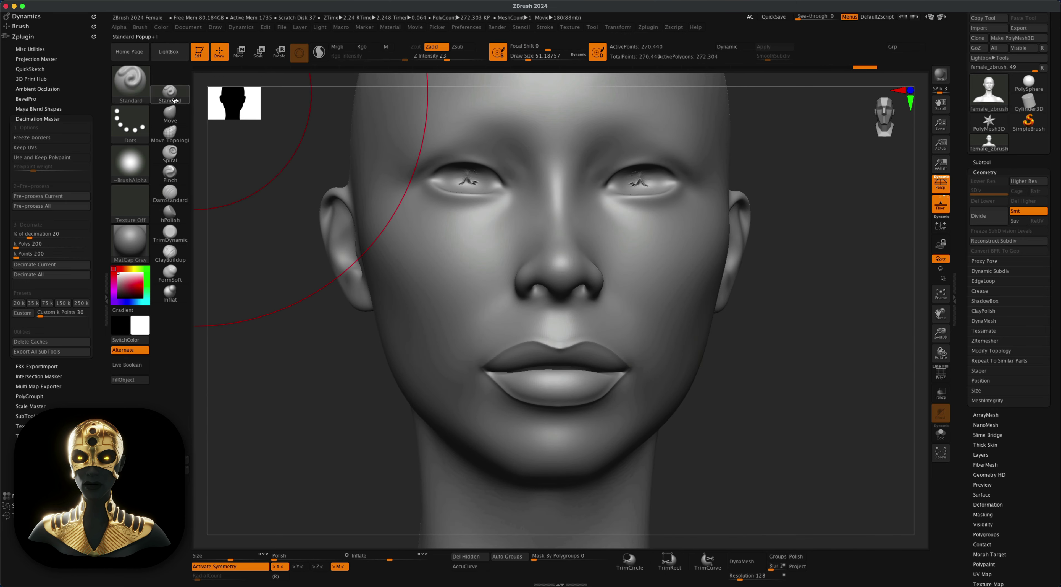
click(131, 123)
click(221, 131)
click(131, 163)
click(255, 304)
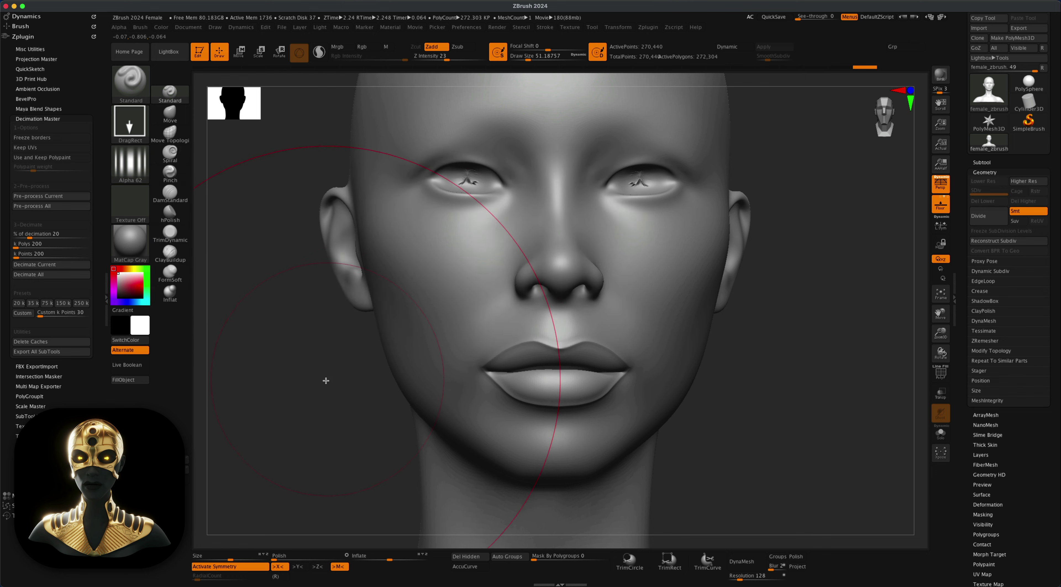
click(469, 44)
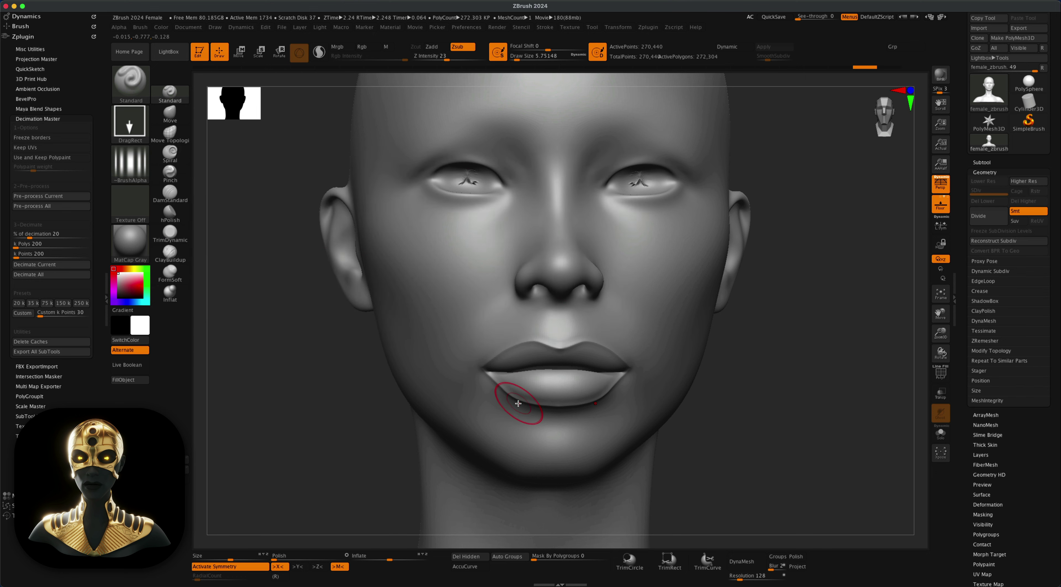
key(ctrl+d)
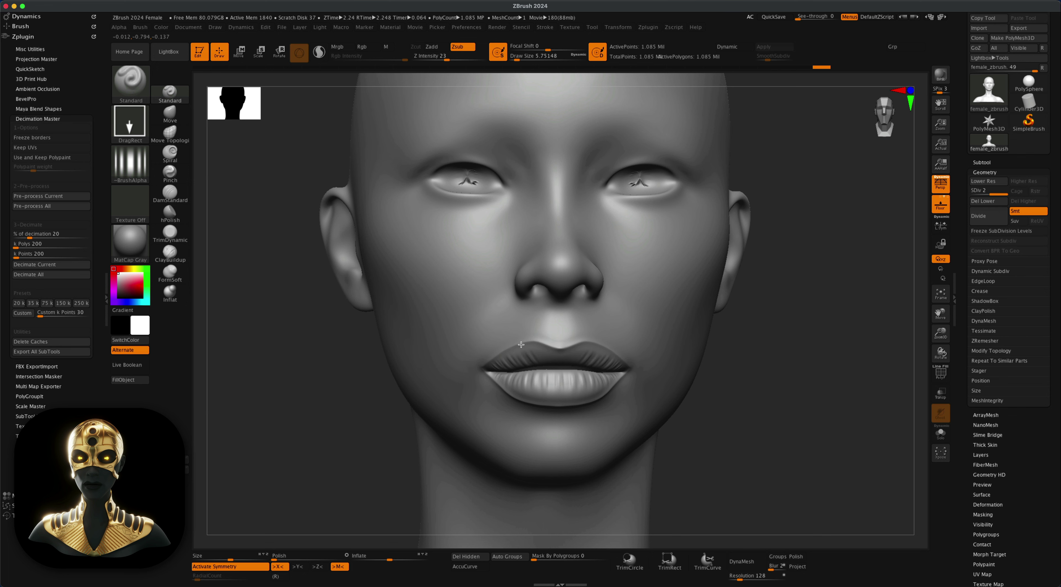
mouse_move(804, 405)
mouse_down()
mouse_move(770, 404)
mouse_move(801, 405)
mouse_move(793, 389)
mouse_move(796, 398)
mouse_up()
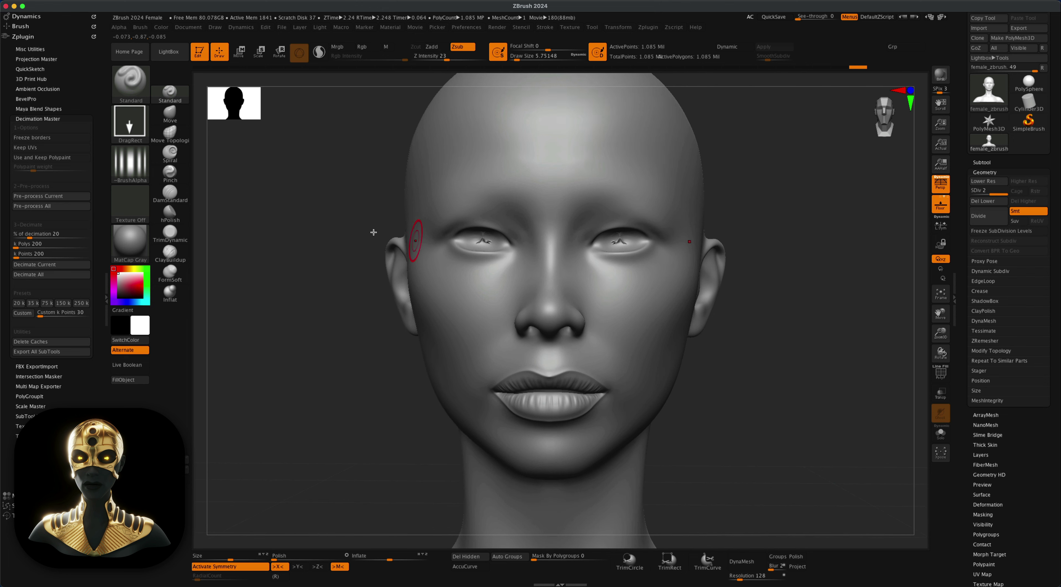
- Sharpen the nose wings and define the cheekbones with the Pinch brush at draw sizes of about 3.1 to 7.5
click(169, 173)
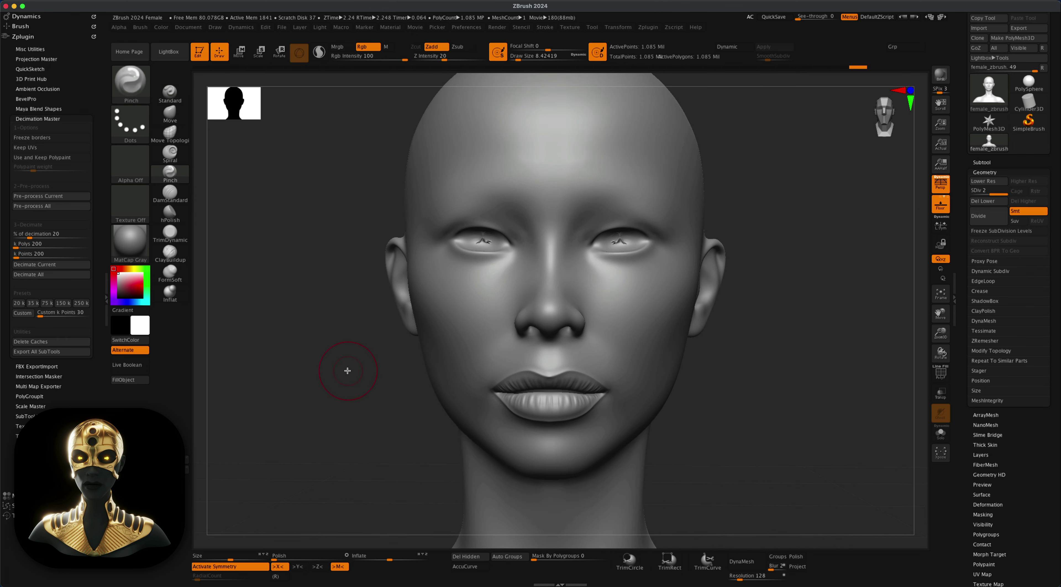
key(s)
drag(348, 370, 346, 371)
key(s)
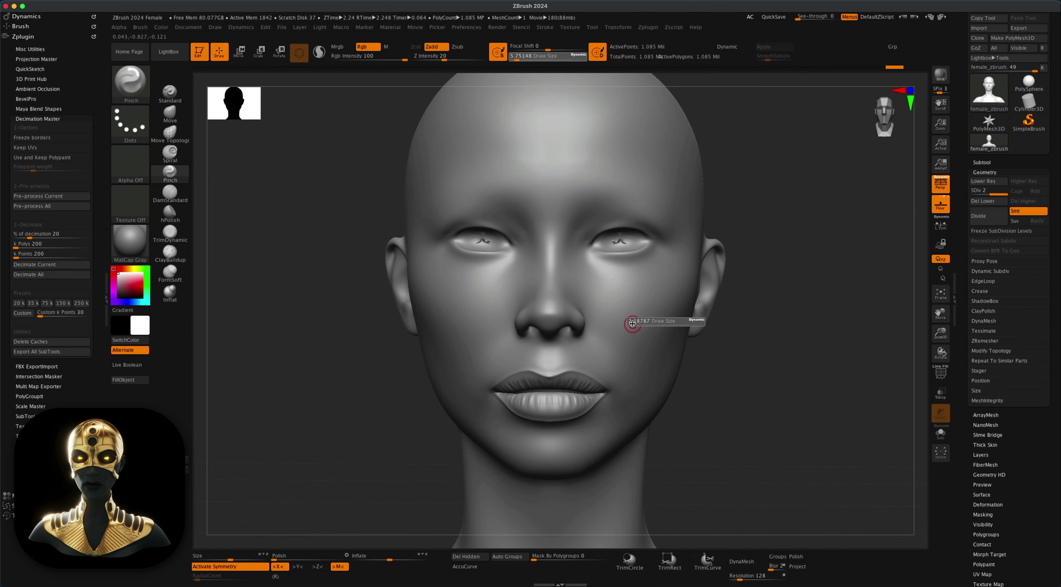
mouse_move(566, 324)
mouse_down()
mouse_move(541, 314)
mouse_move(611, 316)
mouse_up()
key(s)
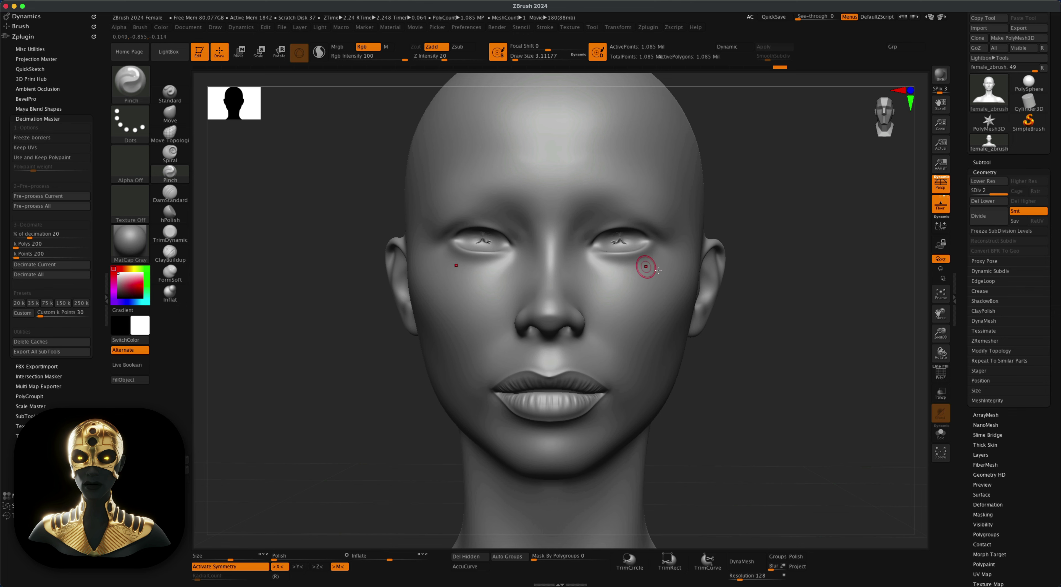
mouse_move(646, 307)
right_down()
mouse_move(775, 326)
mouse_move(709, 278)
right_up()
mouse_move(639, 318)
right_down()
mouse_move(374, 343)
mouse_move(555, 466)
right_up()
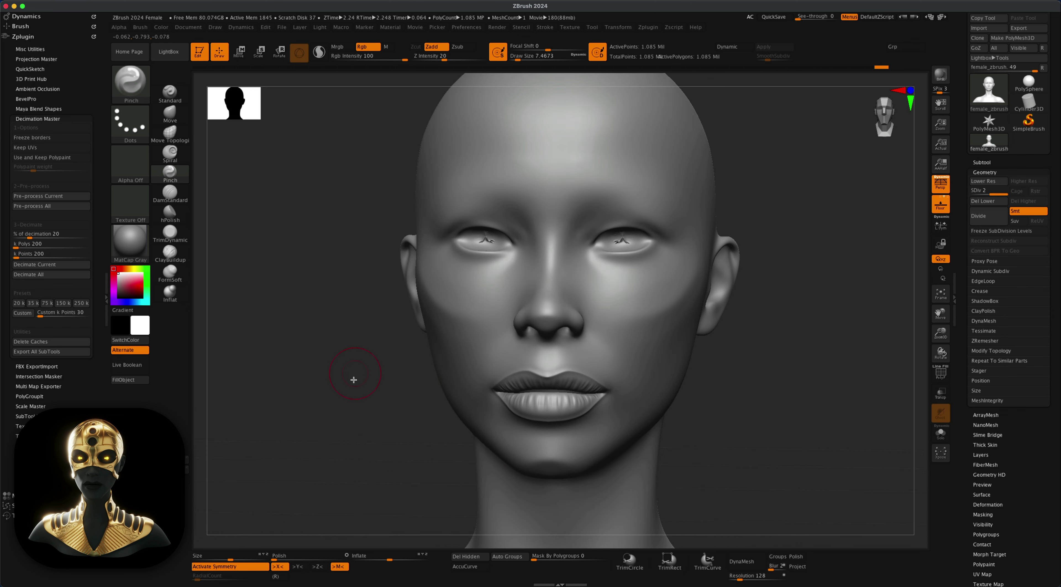
right_drag(355, 369, 330, 366)
- Slim the cheeks and jawline with the Move brush at a draw size of about 21.6
click(170, 114)
key(s)
drag(297, 351, 305, 351)
mouse_move(725, 350)
ctrl+right_down()
mouse_move(744, 371)
mouse_move(739, 384)
mouse_move(646, 372)
ctrl+right_up()
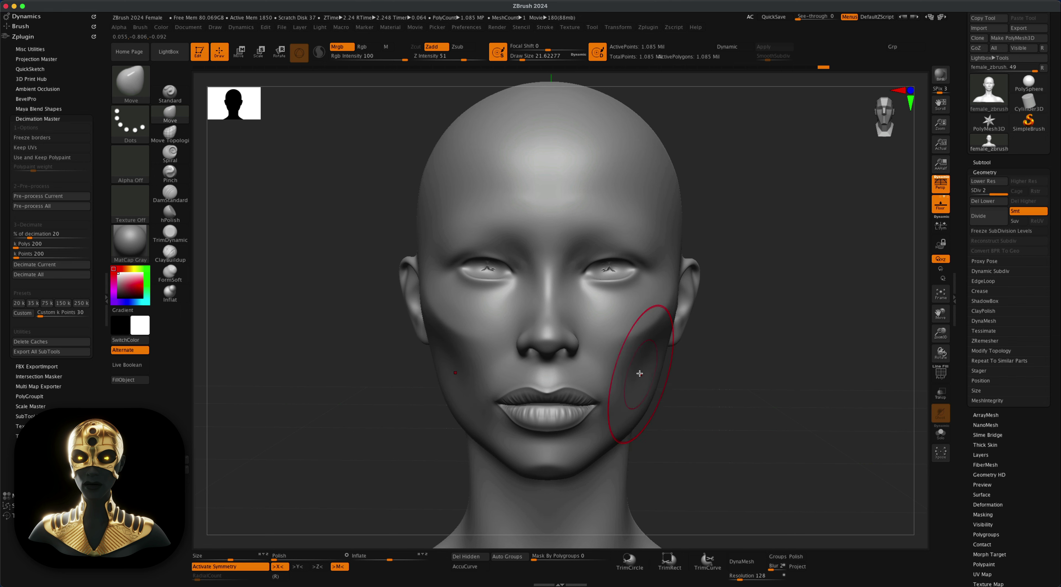
right_drag(568, 466, 610, 406)
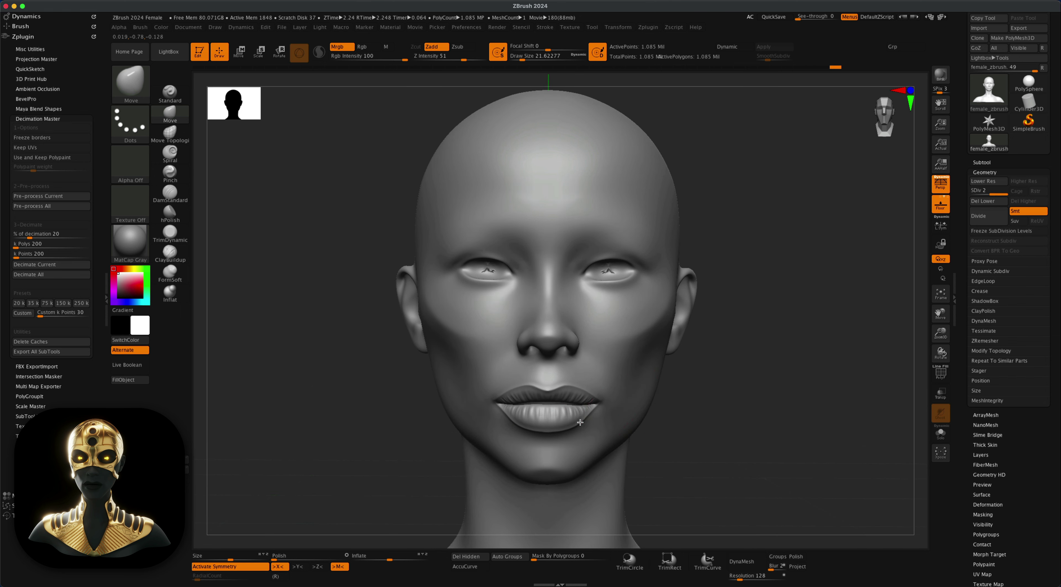
- Reshape the chin and the area below the lower lip with the Move brush at a draw size of about 26.7
mouse_move(729, 436)
mouse_down()
mouse_move(706, 436)
mouse_move(712, 411)
mouse_up()
key(s)
drag(645, 445, 651, 445)
drag(576, 440, 576, 444)
key(s)
drag(667, 422, 663, 421)
drag(580, 442, 569, 416)
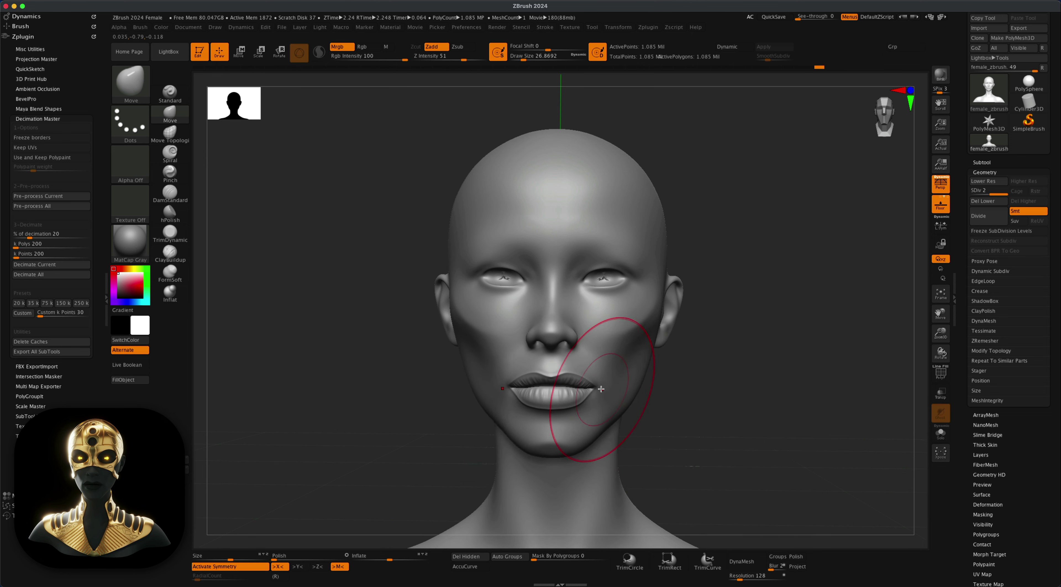
- Raise the upper lip and adjust the mouth shape with the Move brush, reducing the draw size from about 14.2 to 7.5
drag(584, 373, 582, 370)
key(s)
drag(685, 402, 681, 403)
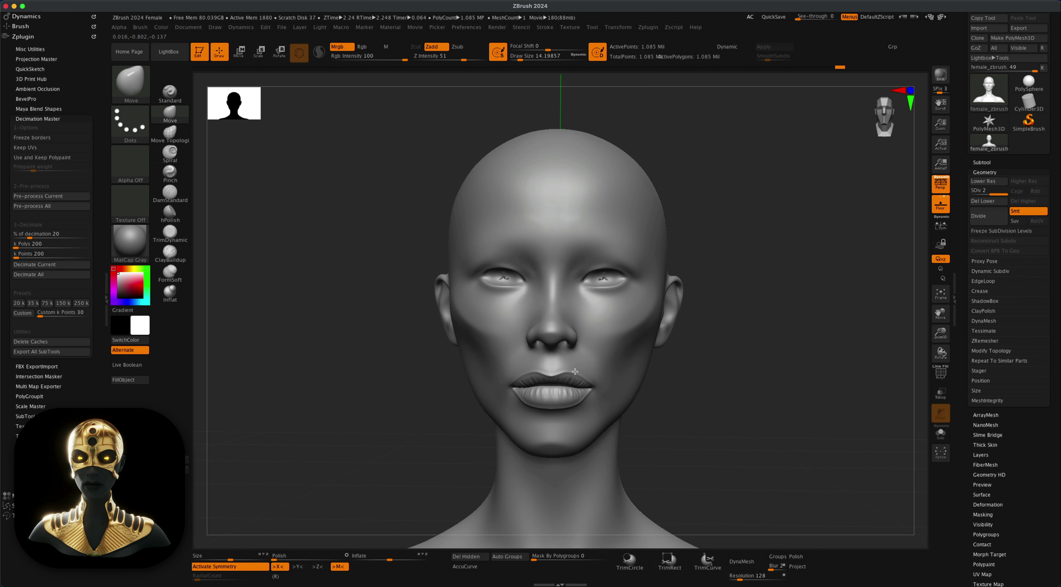
drag(577, 379, 577, 375)
key(s)
drag(681, 402, 678, 401)
click(677, 402)
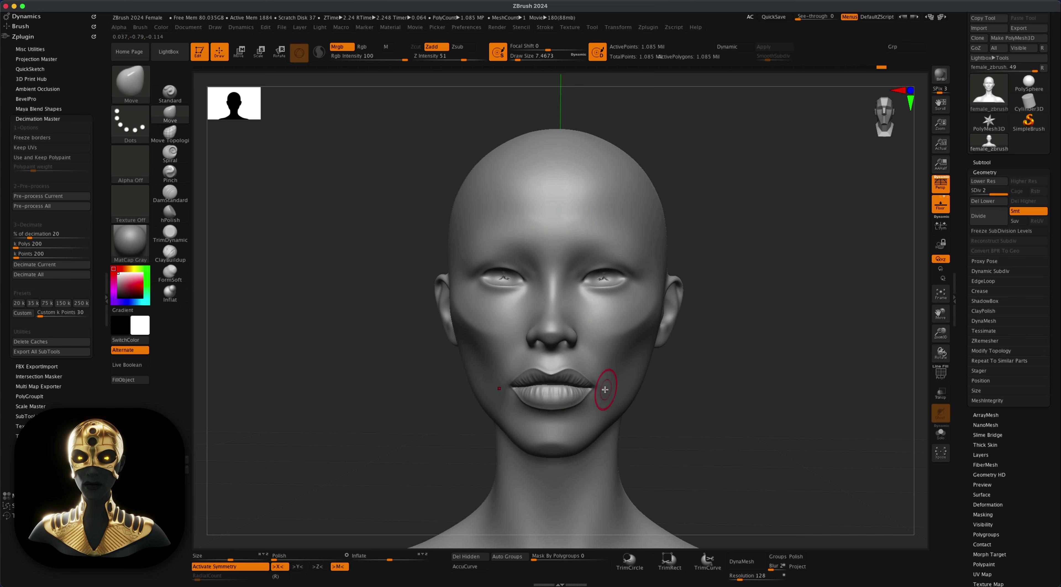
drag(566, 391, 567, 391)
- Adjust the overall proportions of the face and brow with the Move brush at a draw size of about 23.3
drag(715, 393, 697, 387)
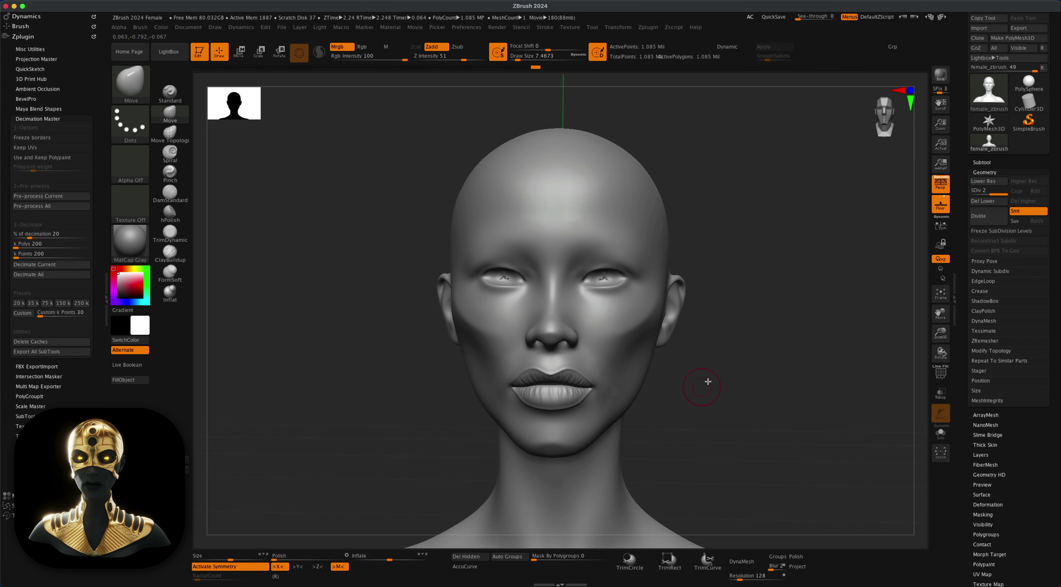
mouse_move(752, 409)
mouse_down()
mouse_move(722, 402)
mouse_move(753, 402)
mouse_move(729, 423)
mouse_move(732, 407)
mouse_move(717, 399)
mouse_move(735, 405)
mouse_up()
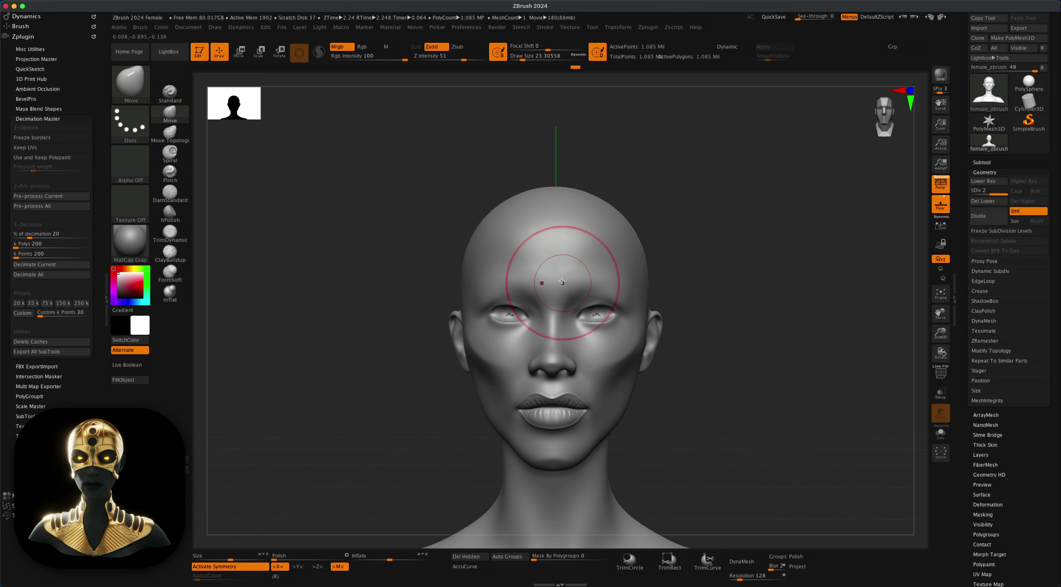
drag(765, 321, 771, 342)
- Append a sphere as a new subtool and shrink it to a small size
click(989, 162)
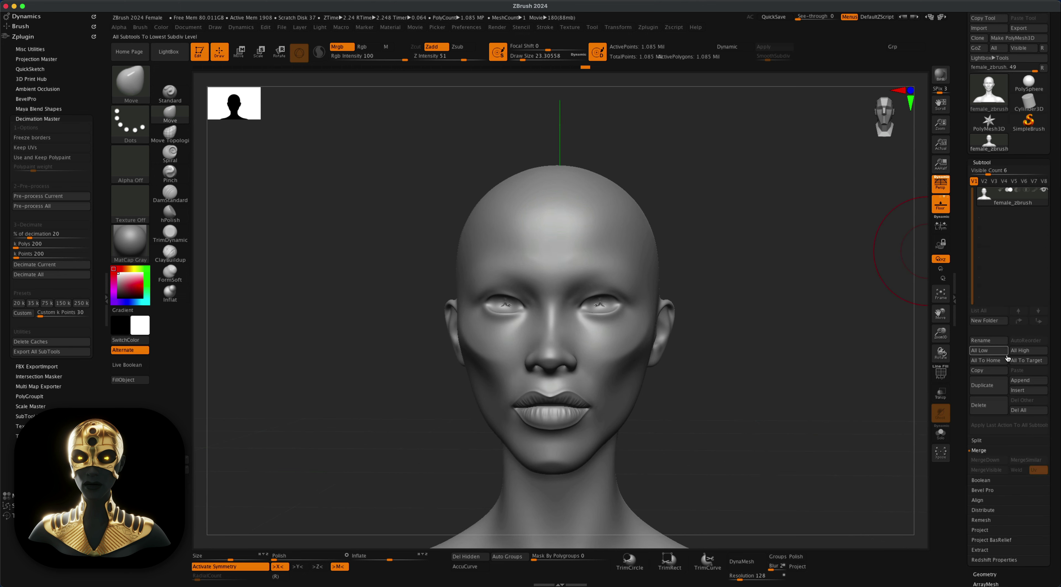
click(1020, 390)
click(663, 441)
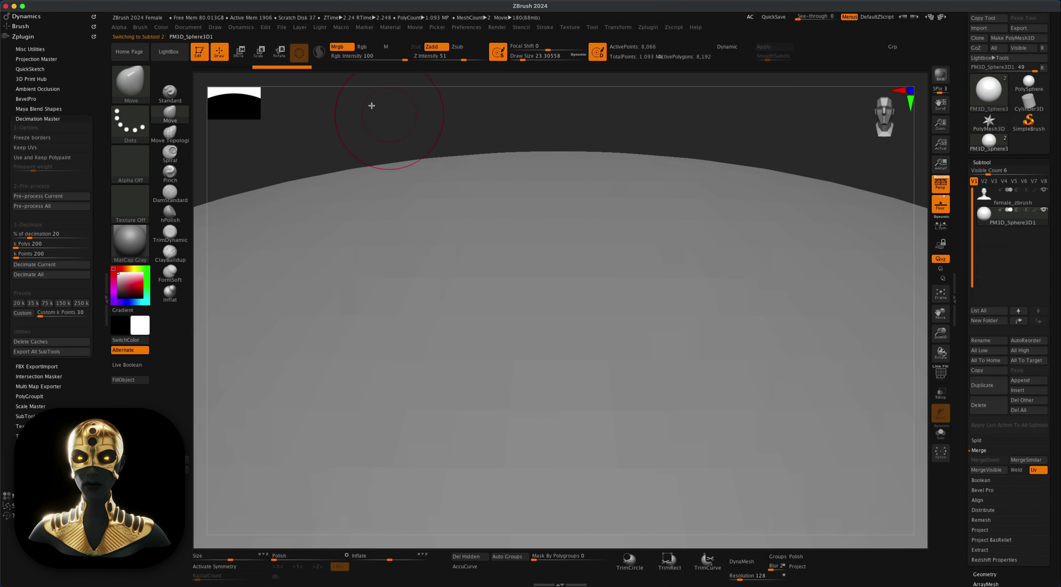
drag(230, 557, 209, 558)
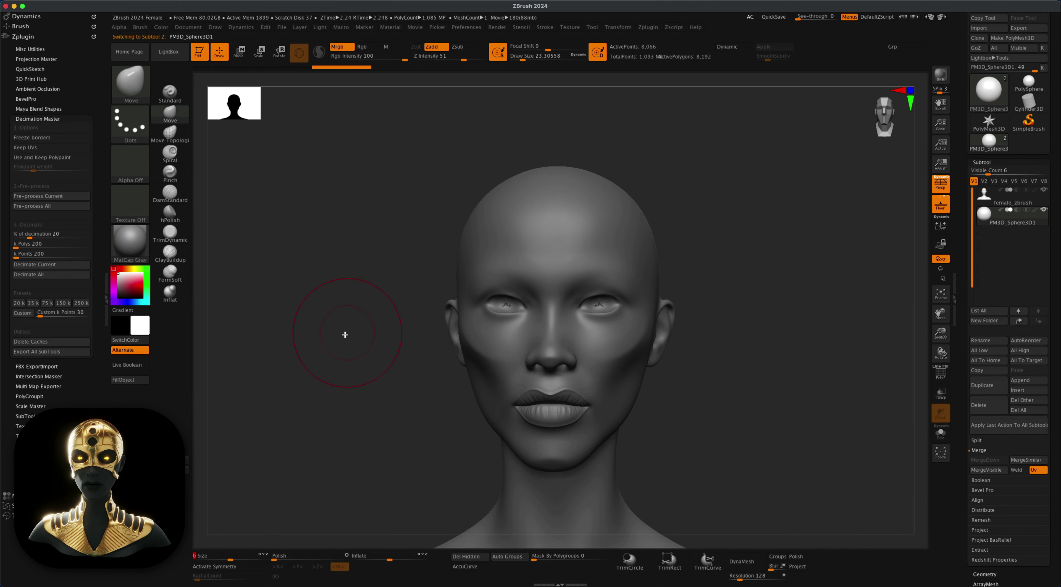
- Raise the small sphere from the chest up to head height
alt+drag(348, 332, 280, 122)
click(239, 52)
alt+drag(614, 351, 481, 408)
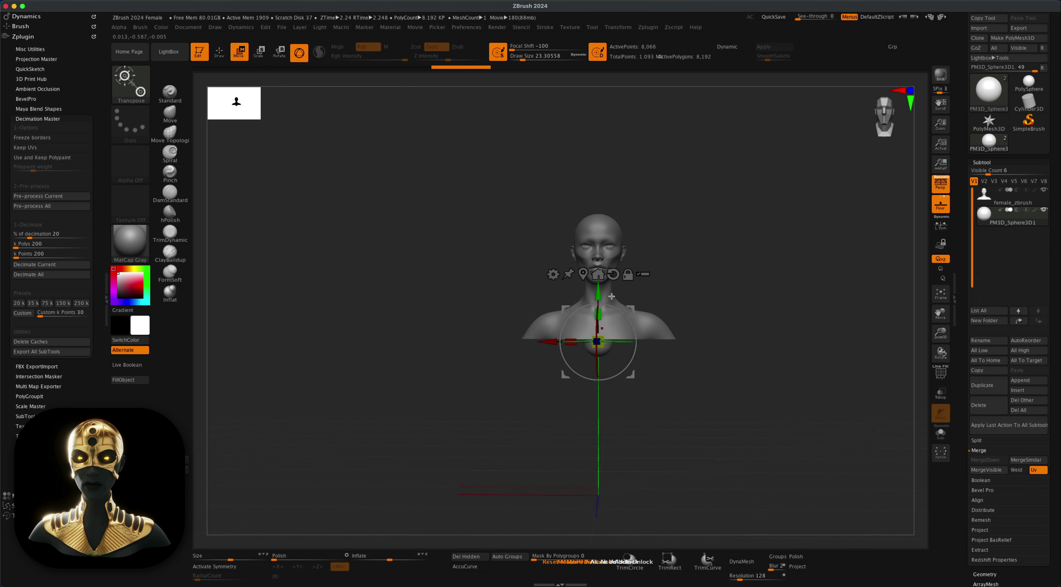
drag(600, 294, 612, 200)
shift+drag(732, 270, 692, 284)
alt+drag(717, 298, 787, 347)
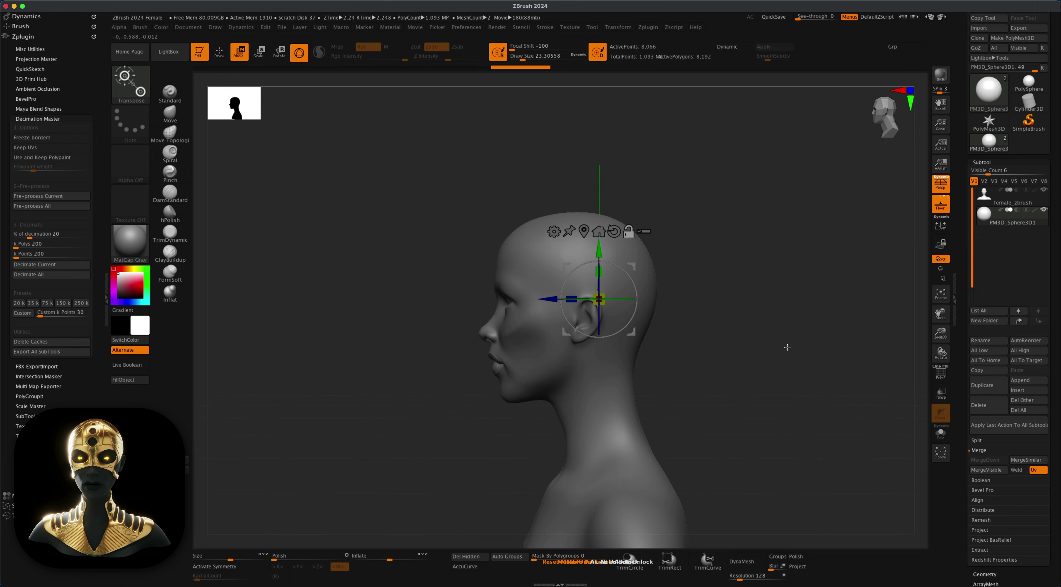
- Turn off perspective and move the sphere forward from the ear to the eye region in profile
click(939, 185)
alt+drag(746, 284, 765, 314)
drag(550, 298, 459, 299)
drag(512, 300, 462, 299)
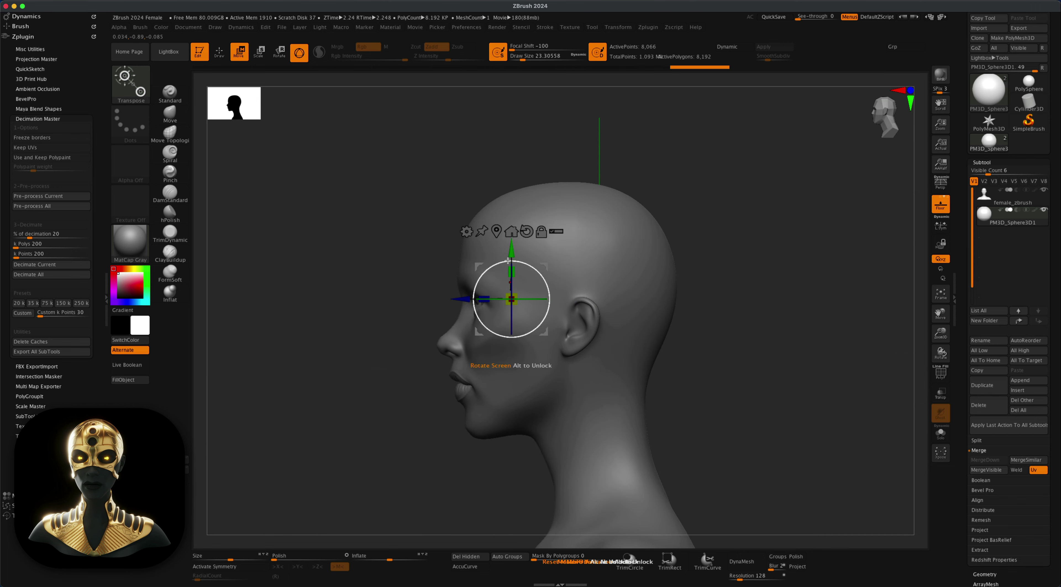
drag(512, 251, 511, 253)
alt+drag(736, 284, 772, 333)
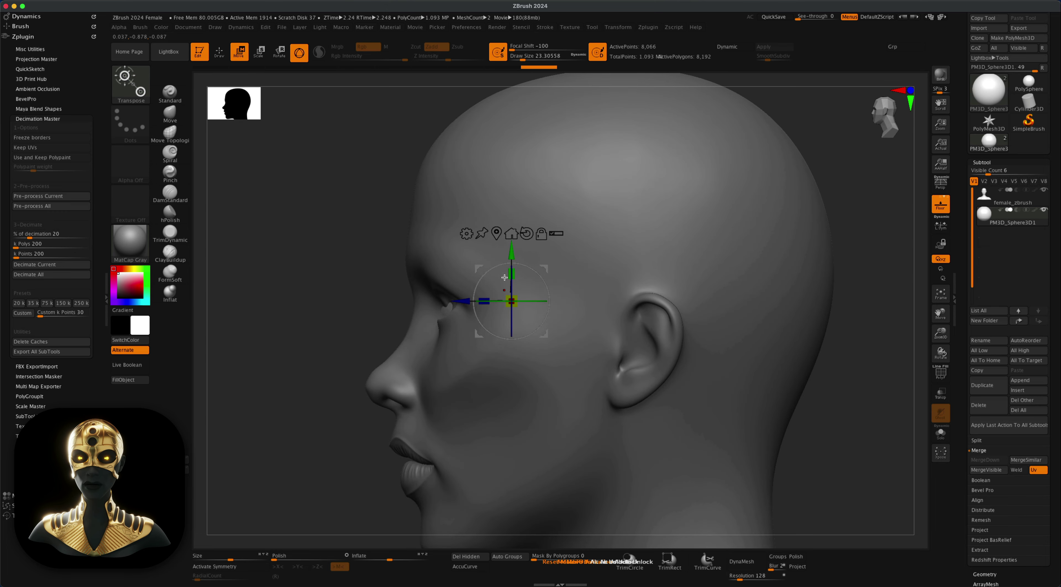
- Shift the sphere sideways from the face's centre into the eye socket and scale it down to fit
key(q)
key(ctrl+z)
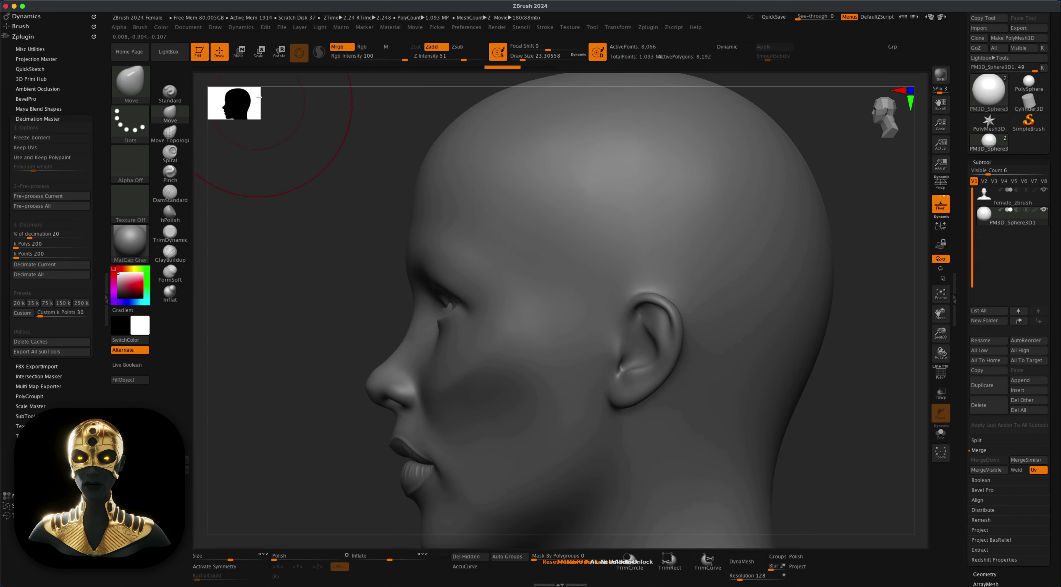
click(239, 51)
drag(479, 264, 470, 270)
drag(296, 301, 383, 300)
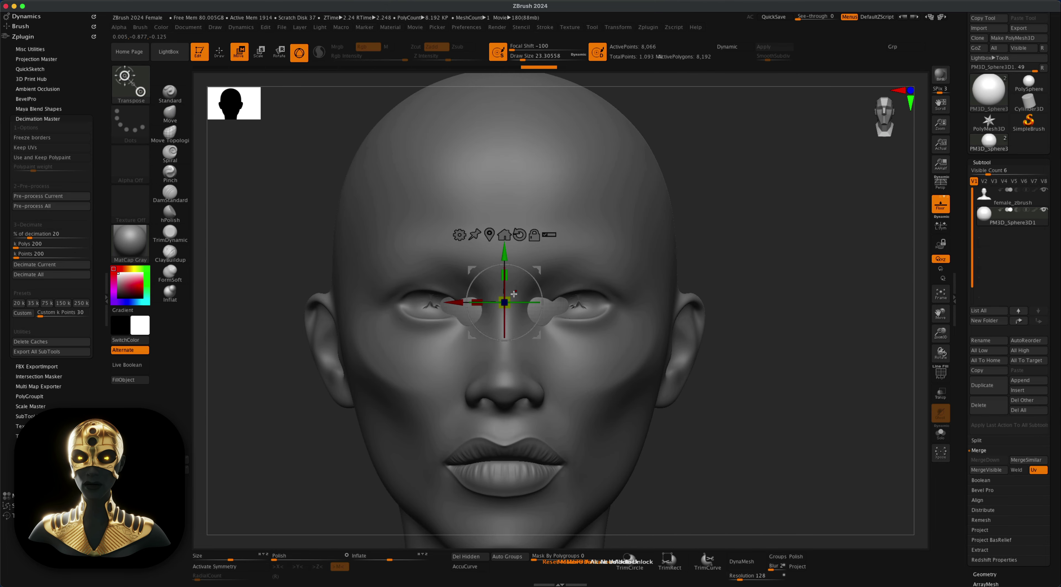
drag(535, 281, 616, 270)
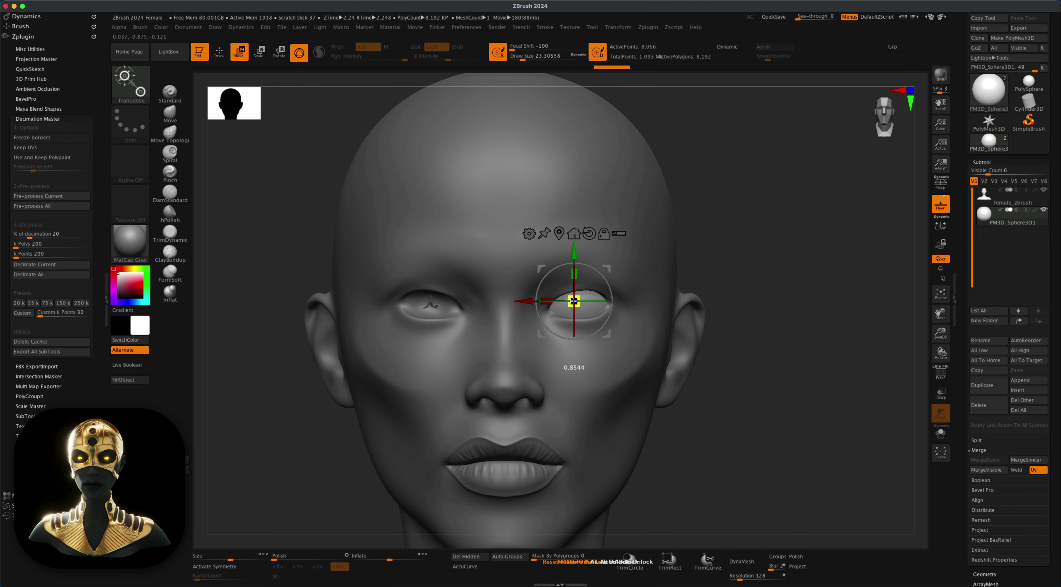
- Fine-tune the eyeball's sideways position and depth so it sits behind the eyelids
drag(754, 249, 703, 245)
drag(525, 299, 518, 300)
drag(367, 319, 518, 306)
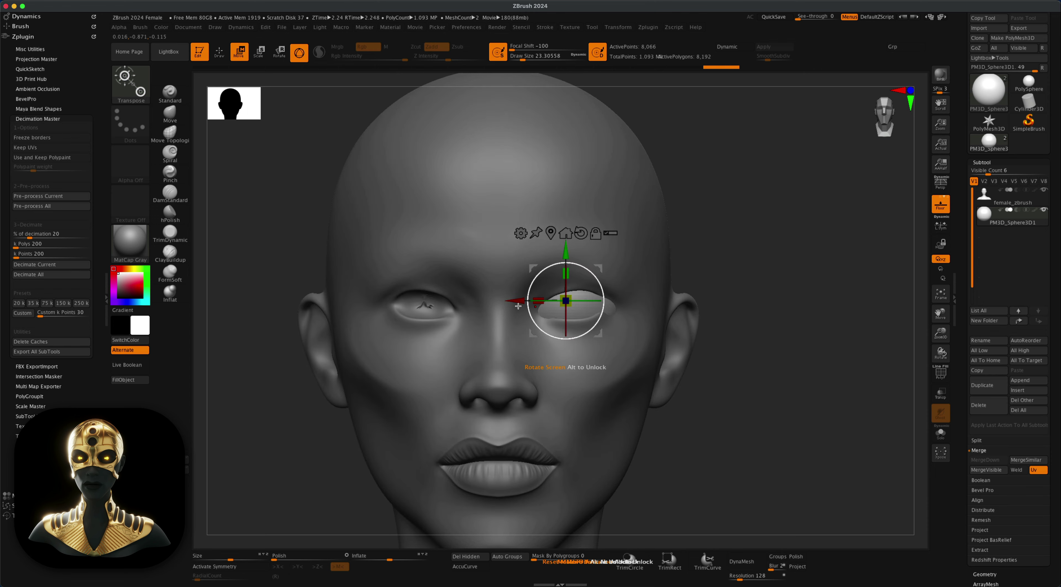
drag(622, 272, 554, 301)
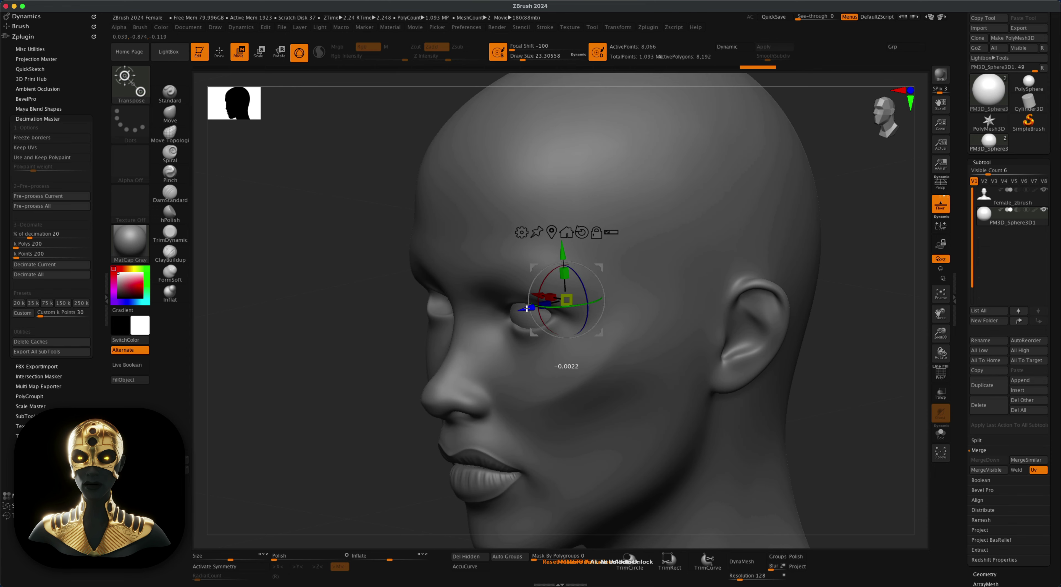
drag(327, 374, 359, 373)
mouse_move(759, 277)
mouse_down()
mouse_move(736, 274)
mouse_move(752, 282)
mouse_up()
- Mirror and weld the eyeball to the other side of the face and subdivide it once
click(170, 460)
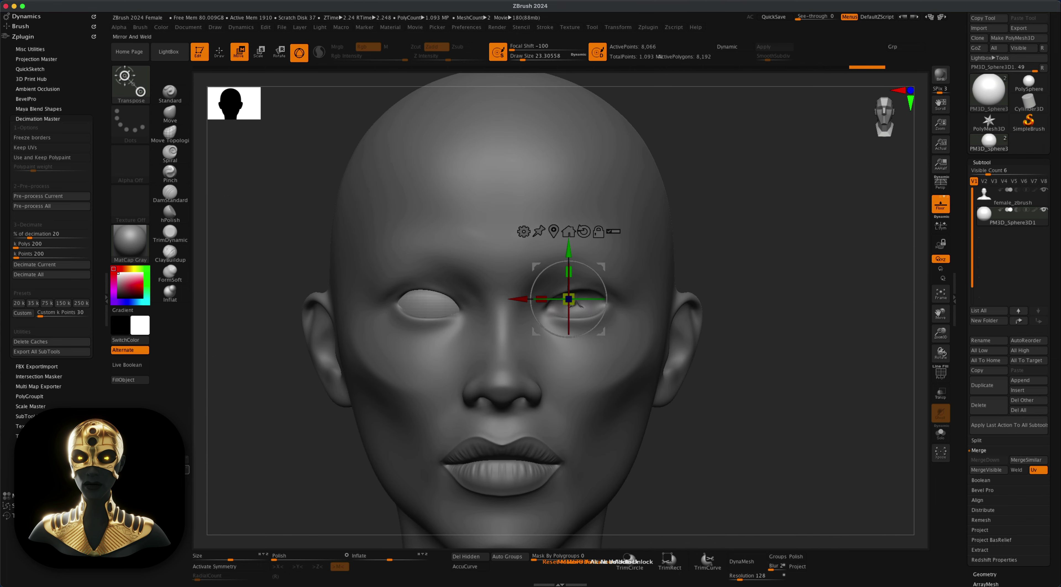
click(170, 114)
key(ctrl+d)
mouse_move(789, 303)
mouse_down()
mouse_move(796, 309)
mouse_move(762, 326)
mouse_move(806, 301)
mouse_move(777, 293)
mouse_move(777, 275)
mouse_move(763, 342)
mouse_up()
- Select the female_zbrush subtool with X symmetry and set the Standard brush to the Dots stroke, Alpha 01 and a draw size of about 5.75
click(994, 197)
key(s)
mouse_move(817, 291)
mouse_down()
mouse_move(788, 291)
mouse_move(742, 327)
mouse_move(768, 314)
mouse_up()
key(x)
key(x)
click(170, 95)
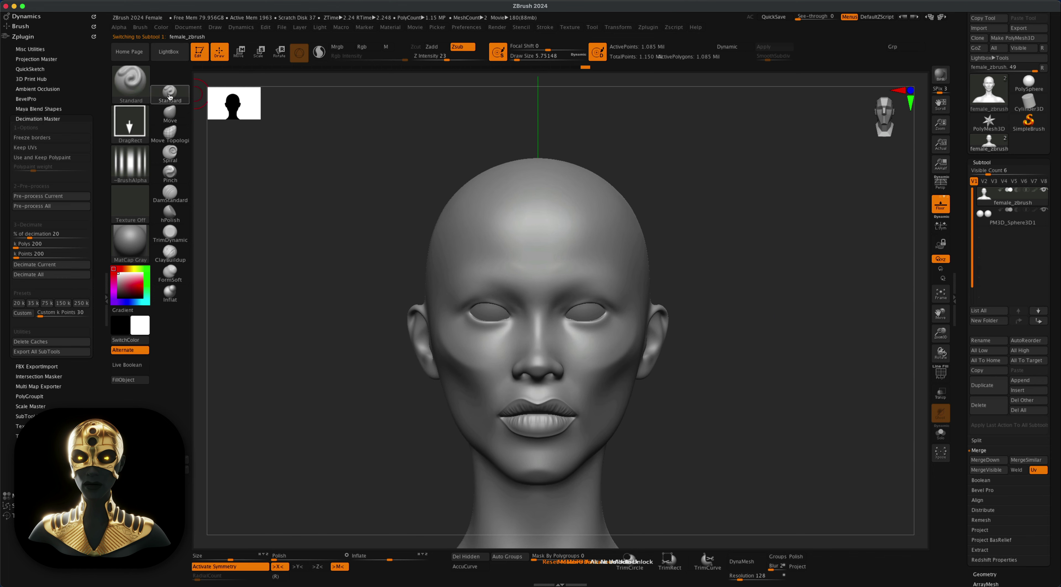
click(136, 124)
click(181, 131)
click(129, 164)
click(220, 170)
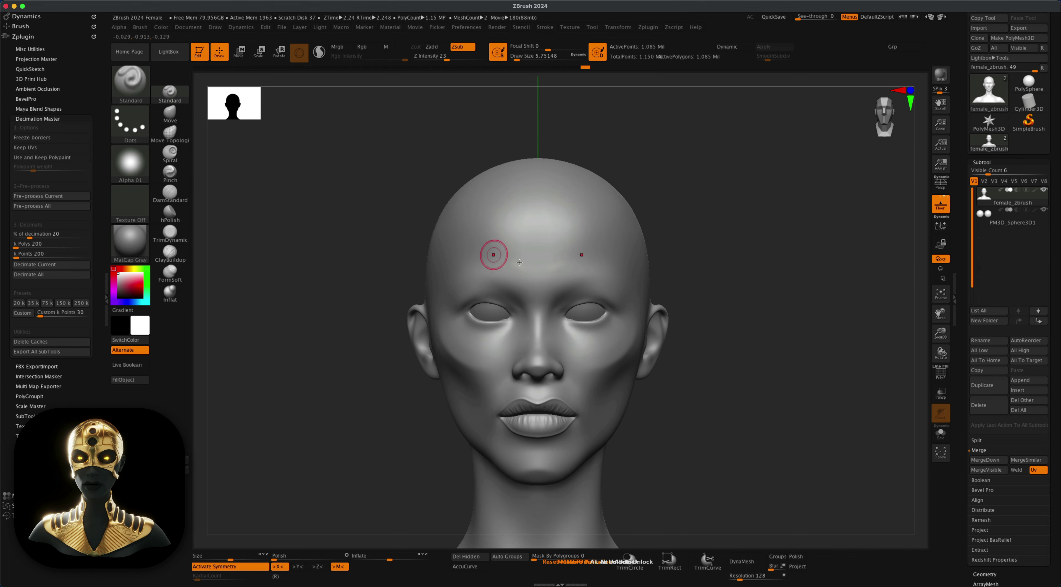
drag(533, 265, 603, 237)
key(ctrl+z)
drag(744, 249, 767, 260)
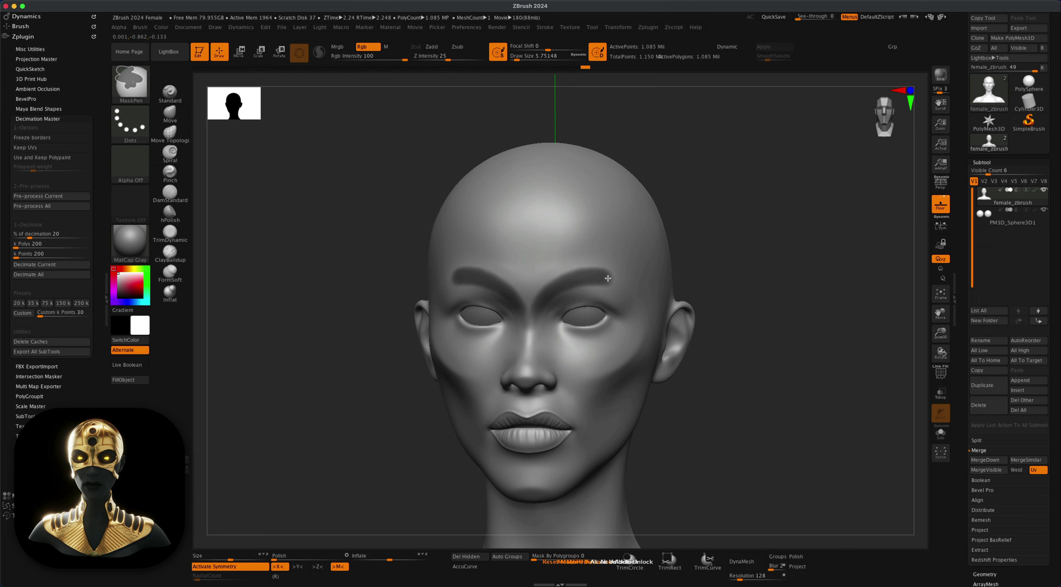
ctrl+drag(641, 308, 569, 345)
key(ctrl+z)
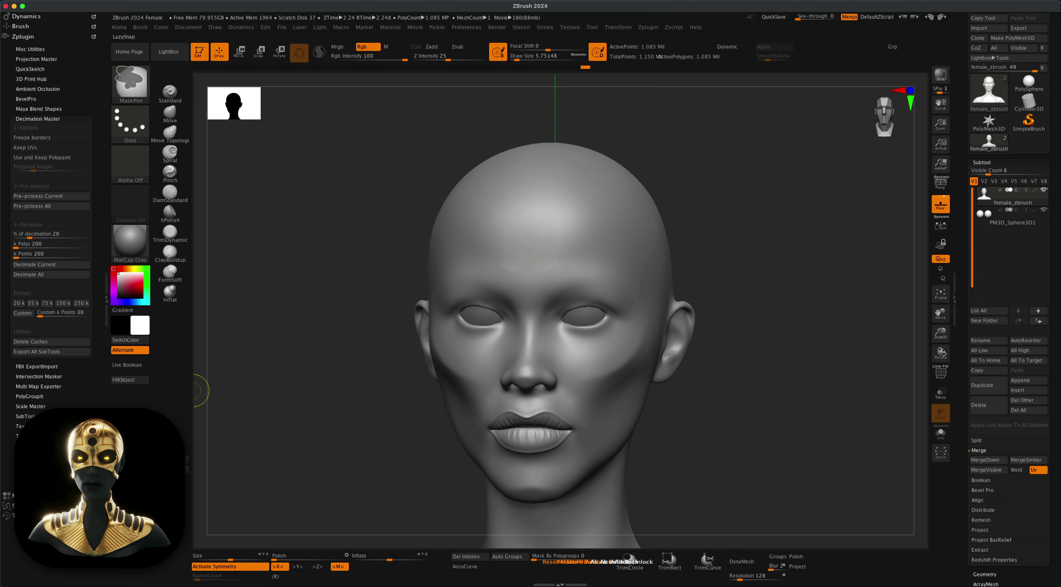
- Paint mask rings around both eyes joined across the nose bridge, with a short stem and two dots above on the forehead
mouse_move(558, 310)
ctrl+mouse_down()
mouse_move(507, 284)
mouse_move(618, 280)
mouse_move(548, 342)
mouse_move(576, 273)
ctrl+mouse_up()
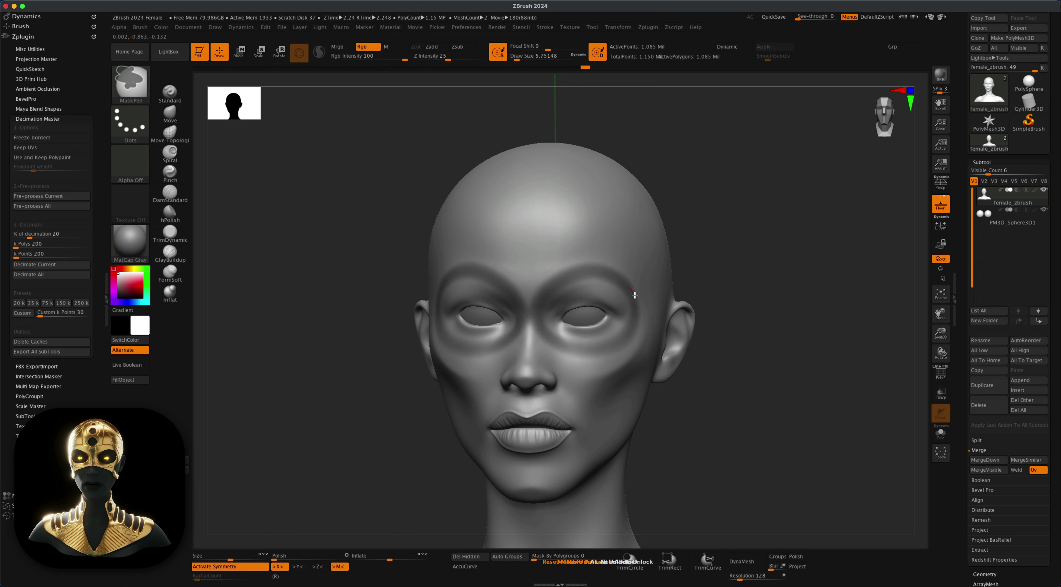
mouse_move(635, 294)
ctrl+mouse_down()
mouse_move(585, 346)
mouse_move(543, 329)
ctrl+mouse_up()
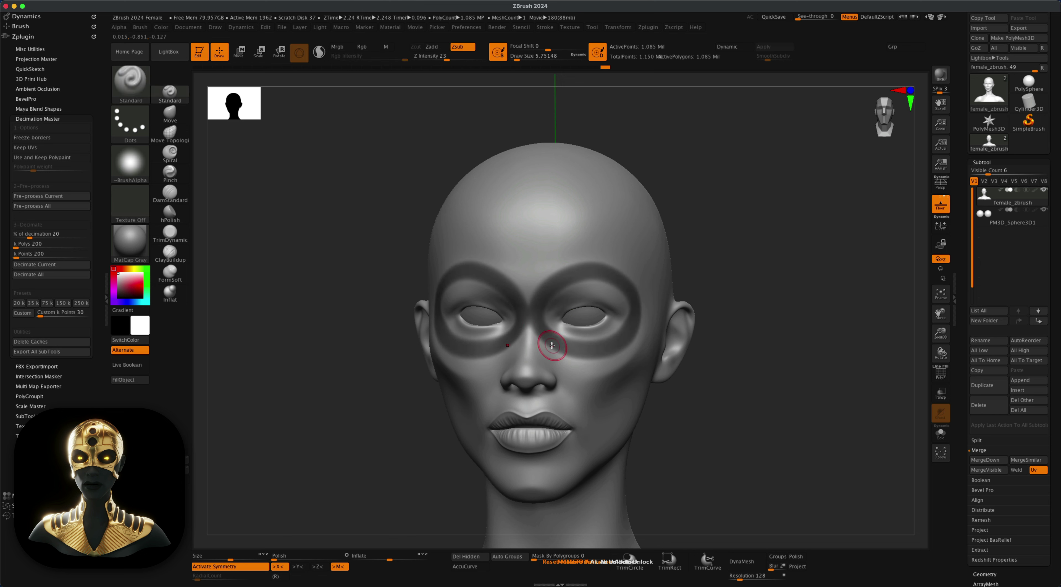
key(ctrl)
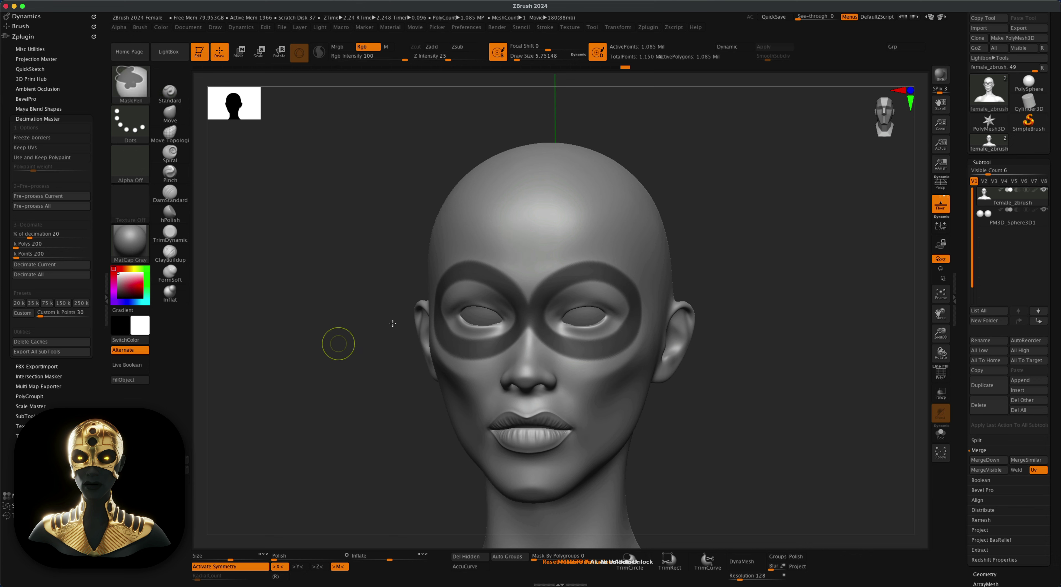
key(ctrl)
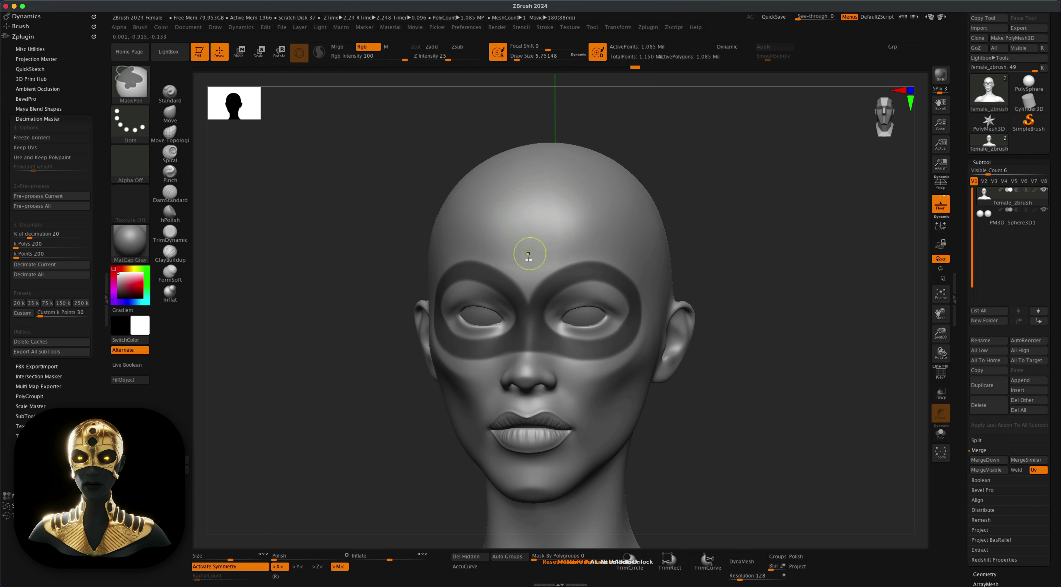
mouse_move(528, 307)
ctrl+mouse_down()
mouse_move(530, 253)
mouse_move(505, 261)
ctrl+mouse_up()
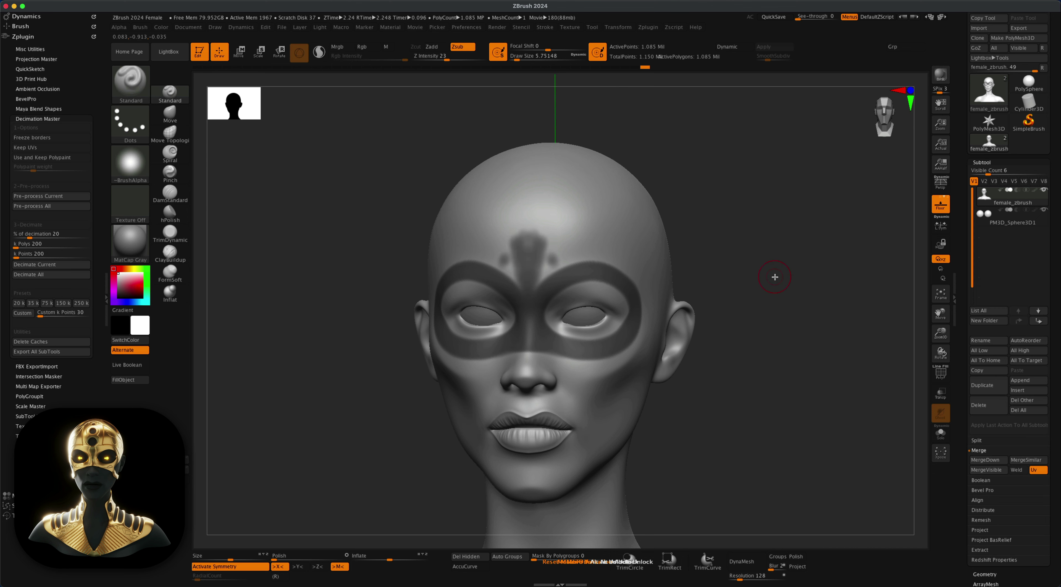
- Paint the headpiece outline from under the eyes back above the ears and up to a central peak near the crown
drag(774, 277, 751, 273)
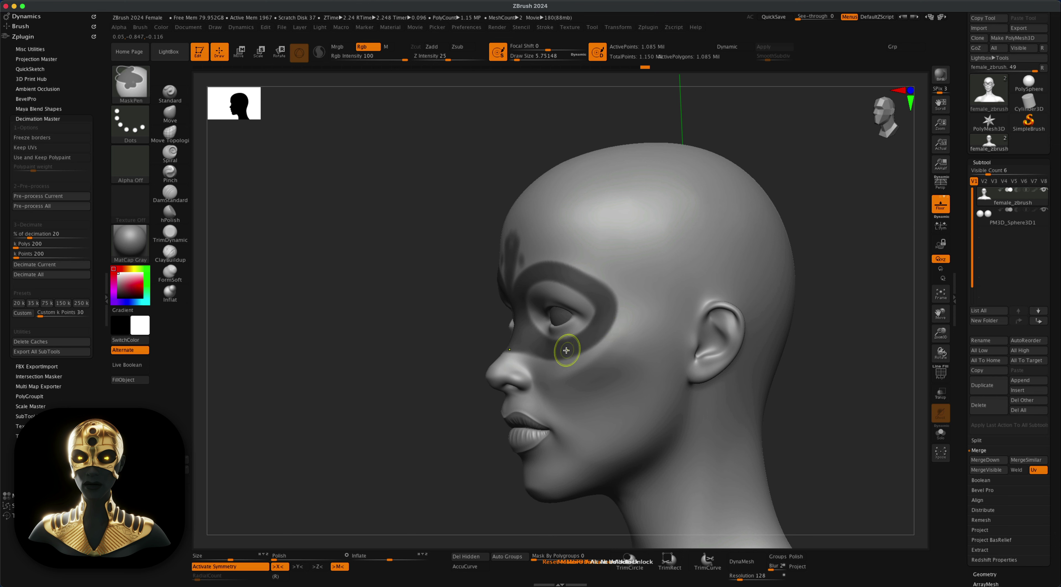
mouse_move(584, 345)
ctrl+mouse_down()
mouse_move(674, 301)
mouse_move(732, 289)
ctrl+mouse_up()
key(ctrl+z)
mouse_move(580, 344)
ctrl+mouse_down()
mouse_move(654, 295)
mouse_move(741, 266)
ctrl+mouse_up()
mouse_move(823, 201)
mouse_down()
mouse_move(841, 197)
mouse_move(822, 196)
mouse_up()
mouse_move(703, 241)
ctrl+mouse_down()
mouse_move(675, 224)
mouse_move(701, 230)
mouse_move(645, 222)
mouse_move(708, 228)
ctrl+mouse_up()
mouse_move(820, 193)
mouse_down()
mouse_move(853, 170)
mouse_move(806, 180)
mouse_move(742, 219)
mouse_up()
mouse_move(494, 263)
ctrl+mouse_down()
mouse_move(573, 228)
mouse_move(496, 259)
mouse_move(580, 195)
ctrl+mouse_up()
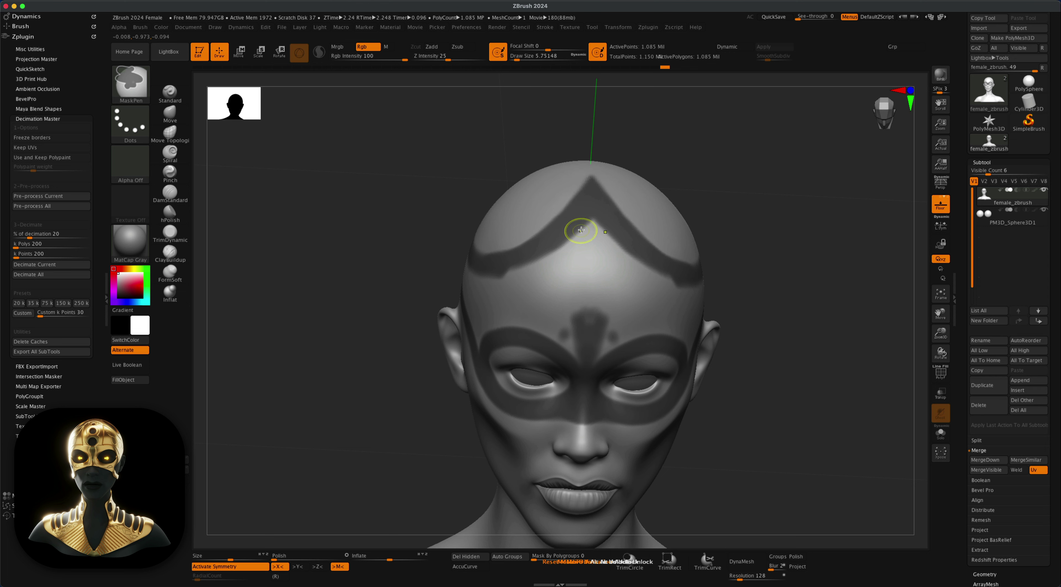
- Fill the forehead between the eye rings and the peaked upper outline with mask
mouse_move(581, 230)
ctrl+mouse_down()
mouse_move(572, 284)
mouse_move(589, 264)
mouse_move(559, 253)
mouse_move(576, 329)
mouse_move(559, 314)
ctrl+mouse_up()
key(s)
mouse_move(537, 270)
ctrl+mouse_down()
mouse_move(509, 296)
mouse_move(554, 333)
ctrl+mouse_up()
mouse_move(796, 283)
mouse_down()
mouse_move(651, 337)
mouse_move(647, 303)
mouse_move(696, 329)
mouse_move(758, 321)
mouse_move(754, 301)
mouse_move(775, 288)
mouse_up()
- Fill the gap between the band's two edges above the ear with mask at a draw size of about 8.4
shift+drag(878, 198, 637, 173)
key(bracketleft)
key(s)
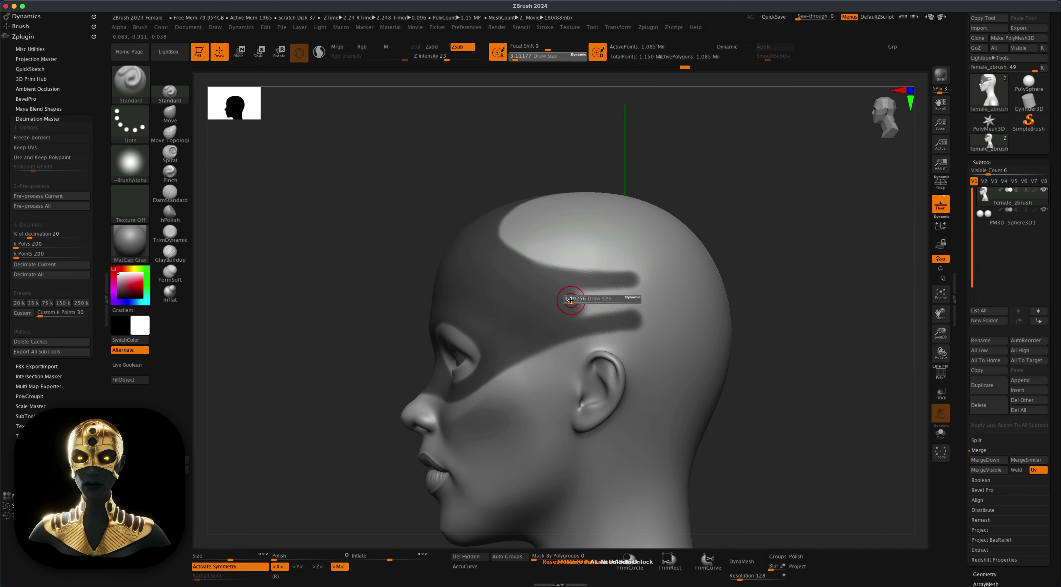
mouse_move(571, 300)
mouse_down()
mouse_move(602, 293)
mouse_move(589, 302)
mouse_move(623, 310)
mouse_up()
key(s)
mouse_move(793, 243)
mouse_down()
mouse_move(820, 239)
mouse_move(800, 258)
mouse_up()
ctrl+alt+drag(548, 238, 665, 263)
drag(783, 264, 758, 254)
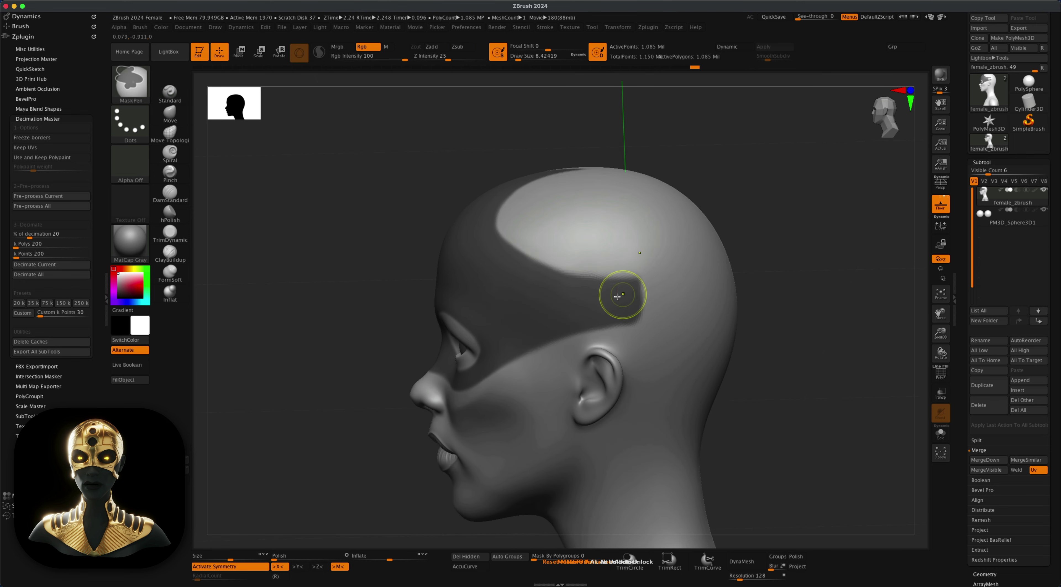
- Extend the masked band from above the ears around the back of the head
ctrl+drag(619, 296, 662, 298)
mouse_move(785, 258)
mouse_down()
mouse_move(799, 249)
mouse_move(758, 246)
mouse_up()
mouse_move(772, 288)
ctrl+mouse_down()
mouse_move(669, 294)
mouse_move(743, 292)
mouse_move(818, 310)
ctrl+mouse_up()
drag(528, 303, 588, 307)
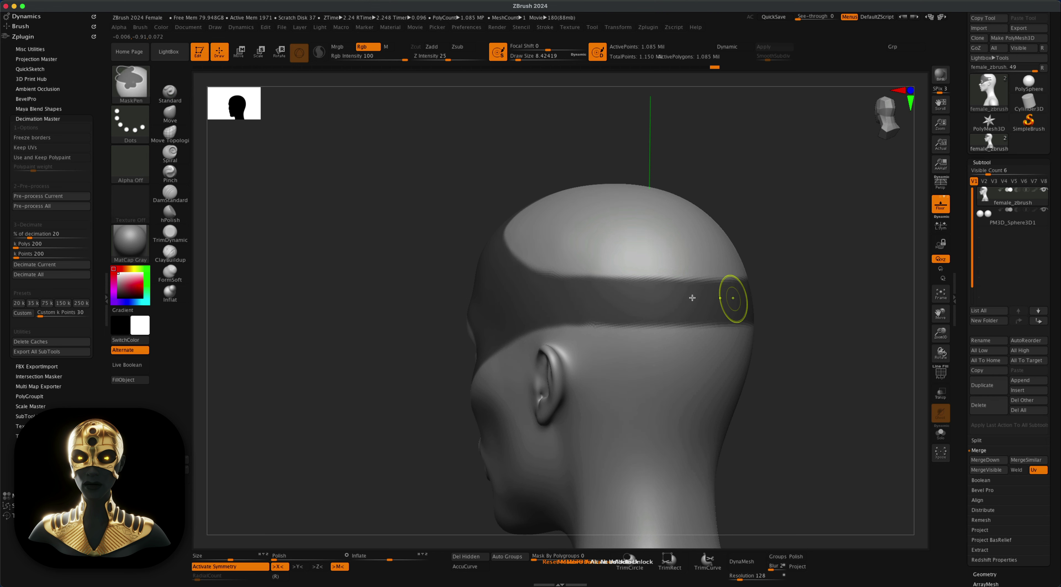
- Unmask a vertical row of three circles on the forehead's centre line, reducing the draw size to about 3.1 for the upper ones
mouse_move(759, 309)
mouse_down()
mouse_move(841, 286)
mouse_move(907, 289)
mouse_up()
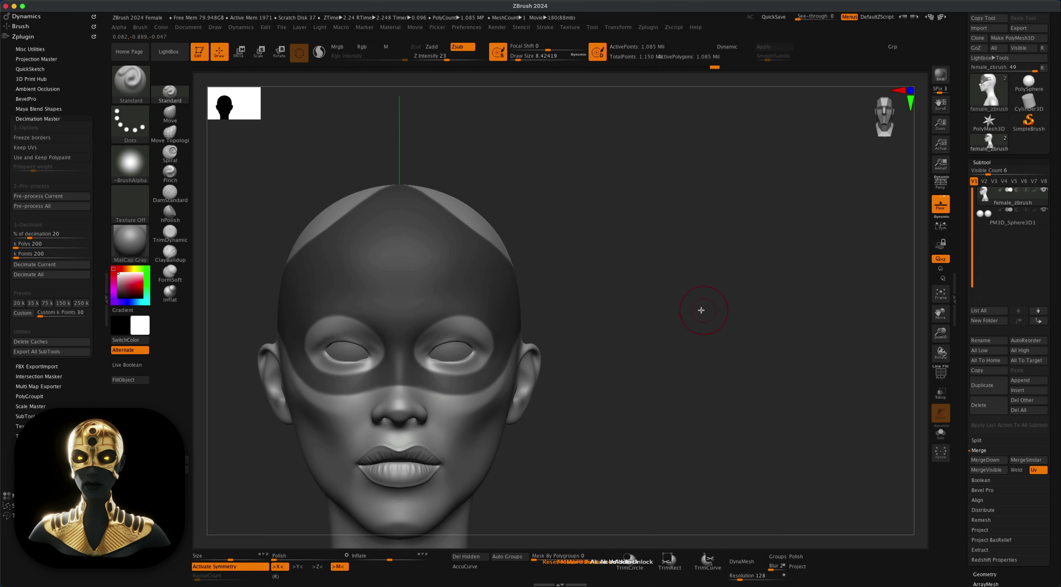
alt+drag(701, 310, 782, 322)
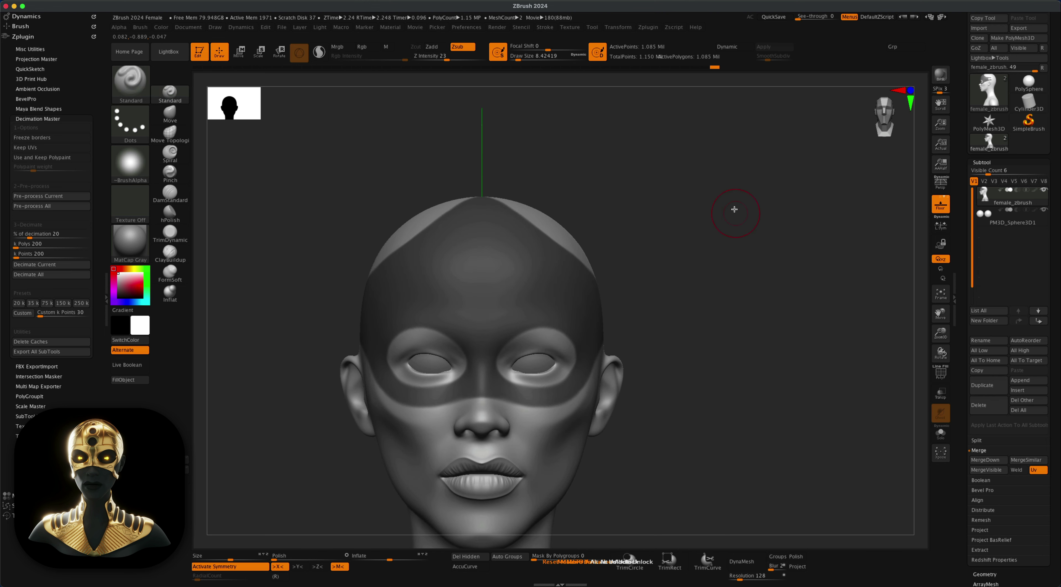
ctrl+alt+click(482, 296)
key(bracketleft)
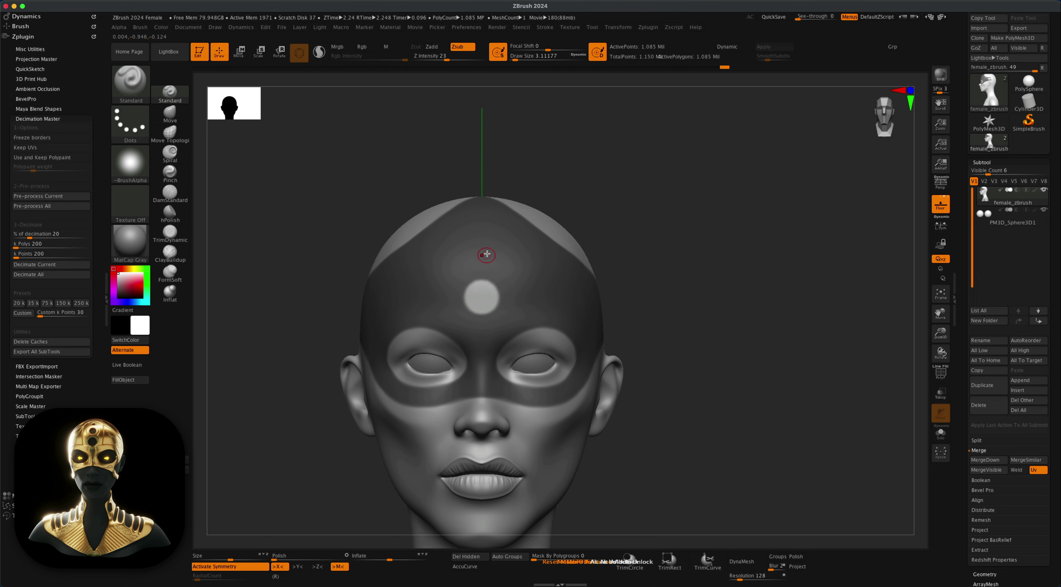
key(ctrl)
drag(634, 230, 638, 257)
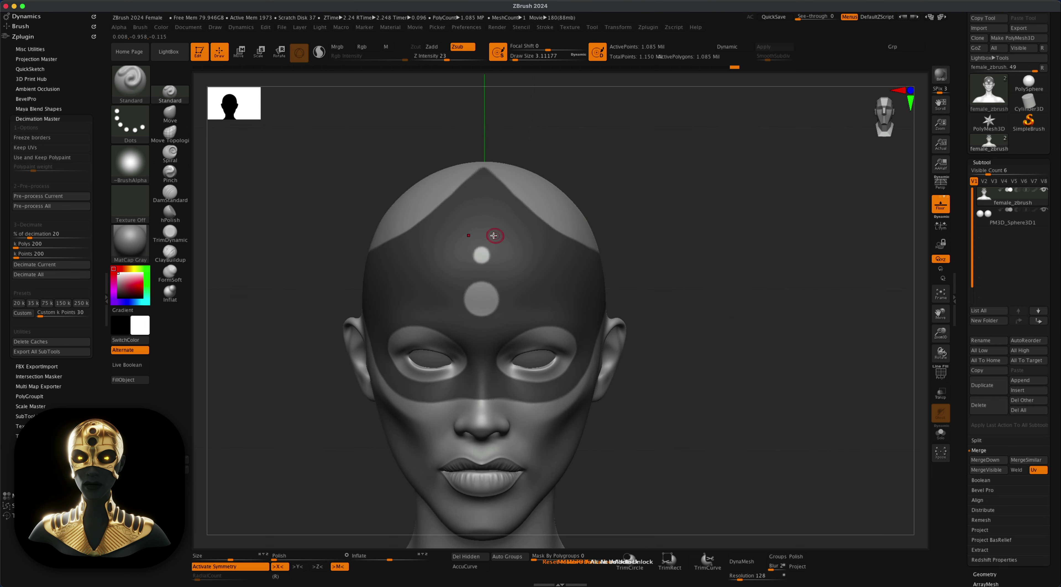
ctrl+alt+click(481, 220)
- Paint a masked strap from the cheek under and behind the ear up to the band at a draw size of about 4.3
mouse_move(614, 195)
shift+mouse_down()
mouse_move(673, 187)
mouse_move(722, 239)
mouse_move(761, 237)
shift+mouse_up()
key(s)
mouse_move(744, 284)
mouse_down()
mouse_move(726, 284)
mouse_move(767, 286)
mouse_move(688, 303)
mouse_up()
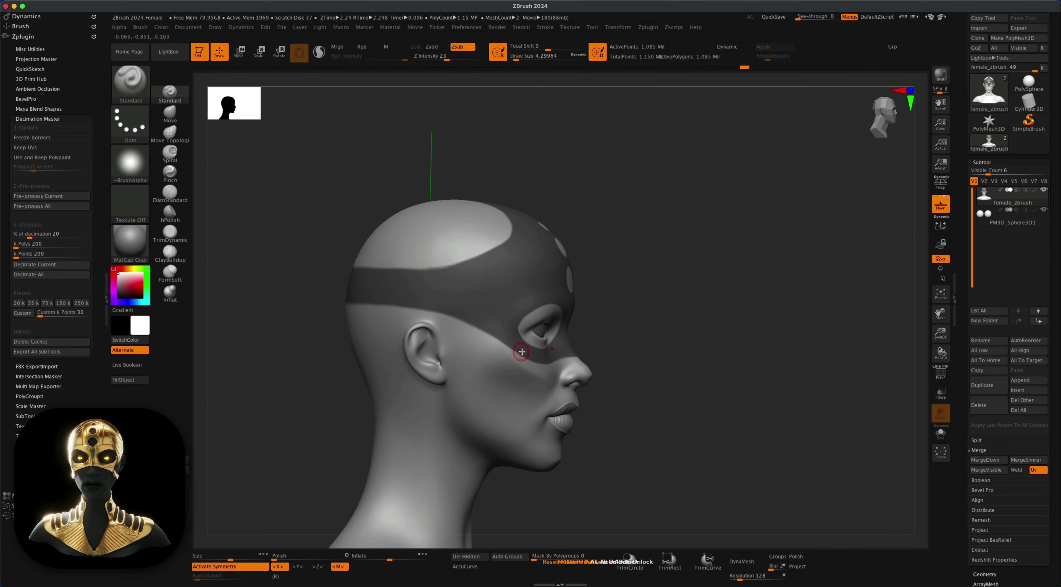
key(ctrl)
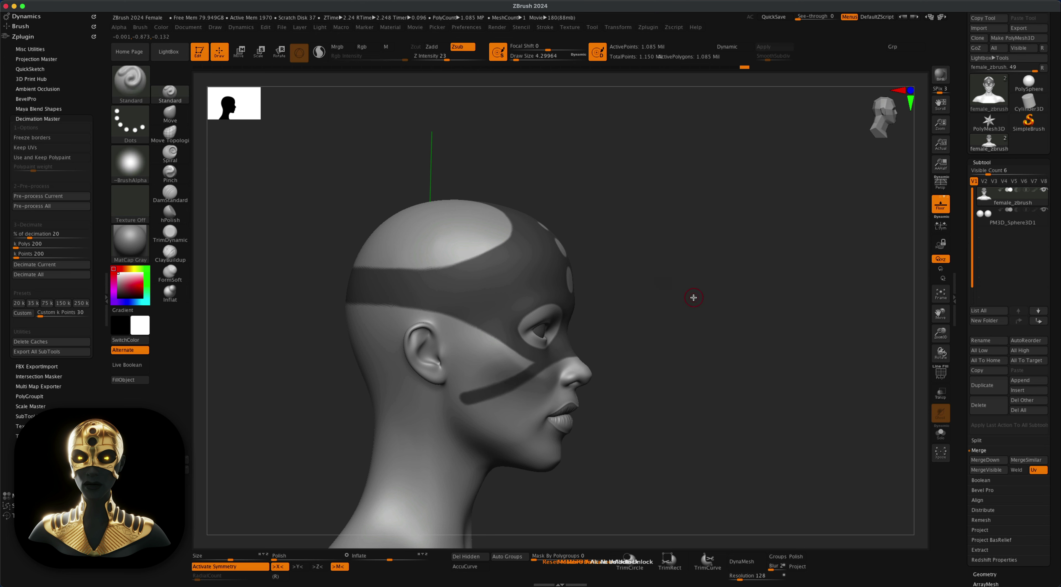
drag(692, 296, 721, 301)
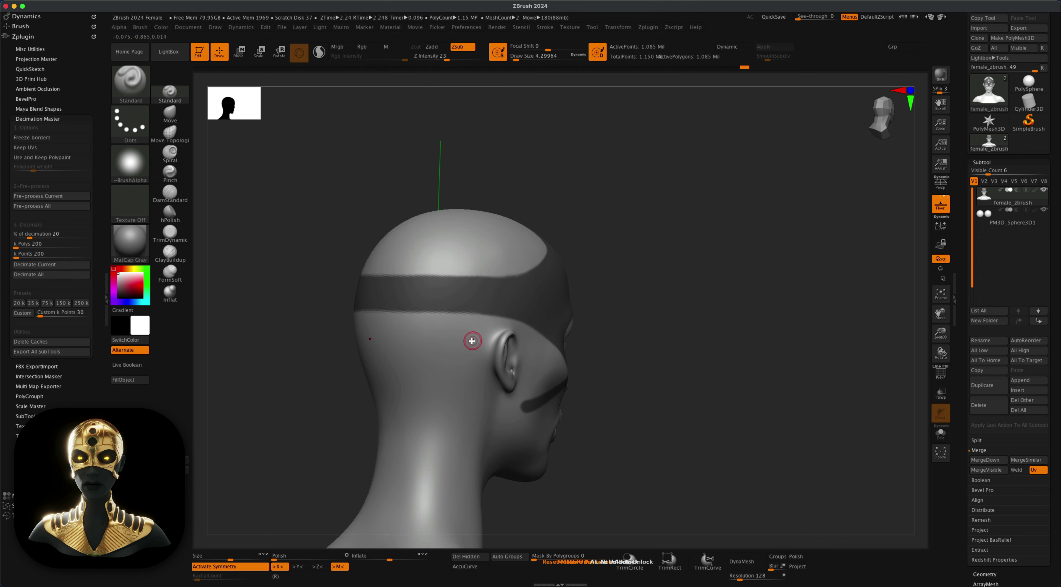
key(ctrl)
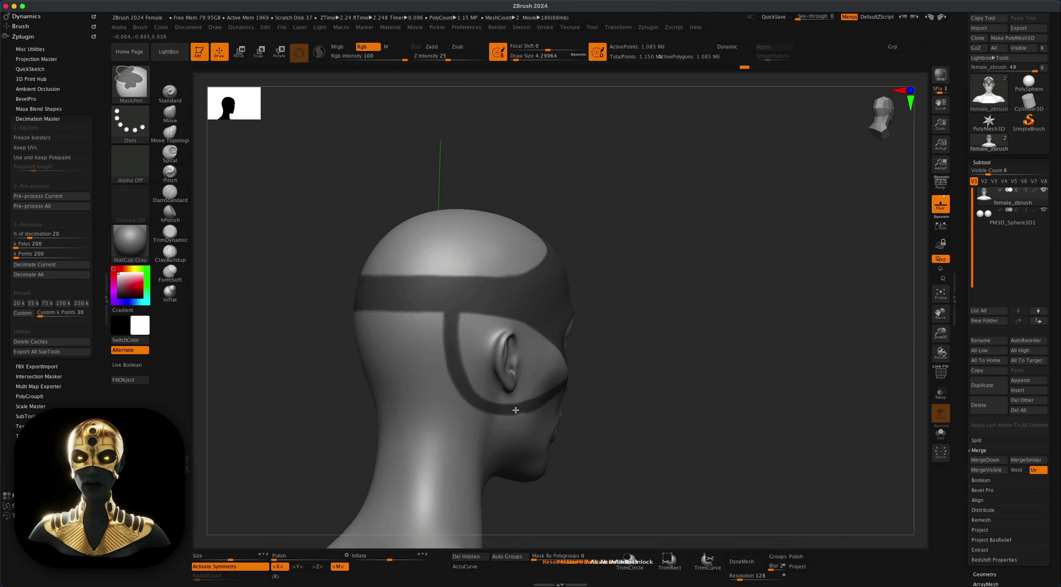
- Mask a downward-curving edge below the band at the back of the head and fill the area above it
mouse_move(623, 284)
mouse_down()
mouse_move(668, 270)
mouse_move(644, 270)
mouse_move(621, 299)
mouse_move(631, 308)
mouse_up()
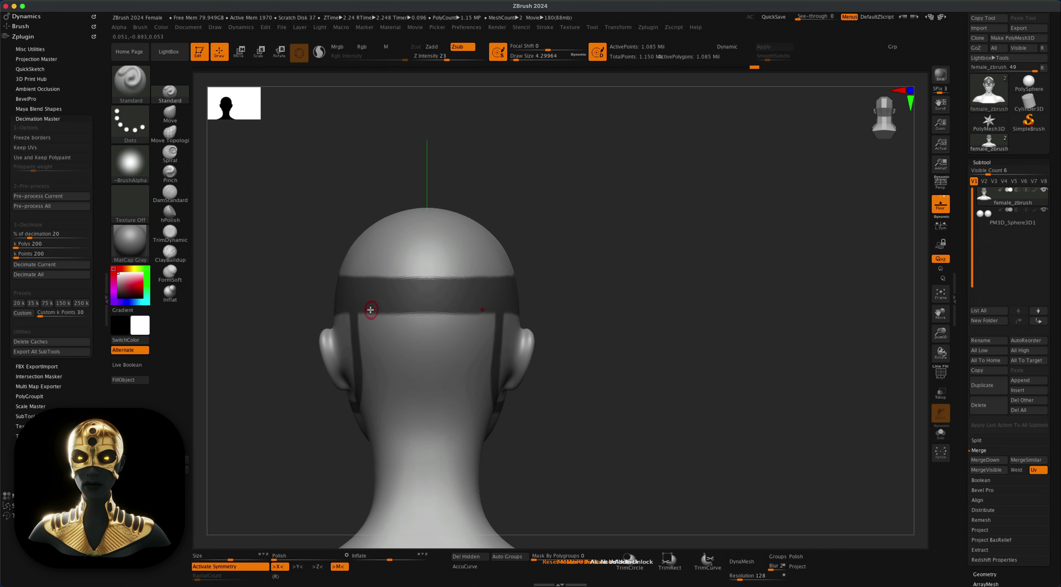
ctrl+drag(356, 313, 400, 348)
ctrl+drag(481, 326, 490, 329)
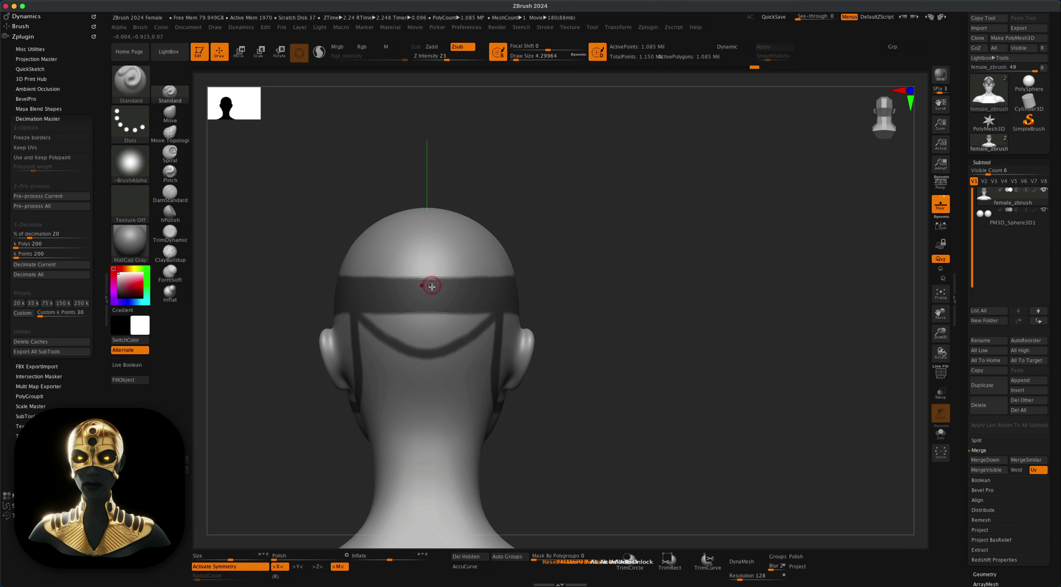
ctrl+drag(362, 314, 411, 340)
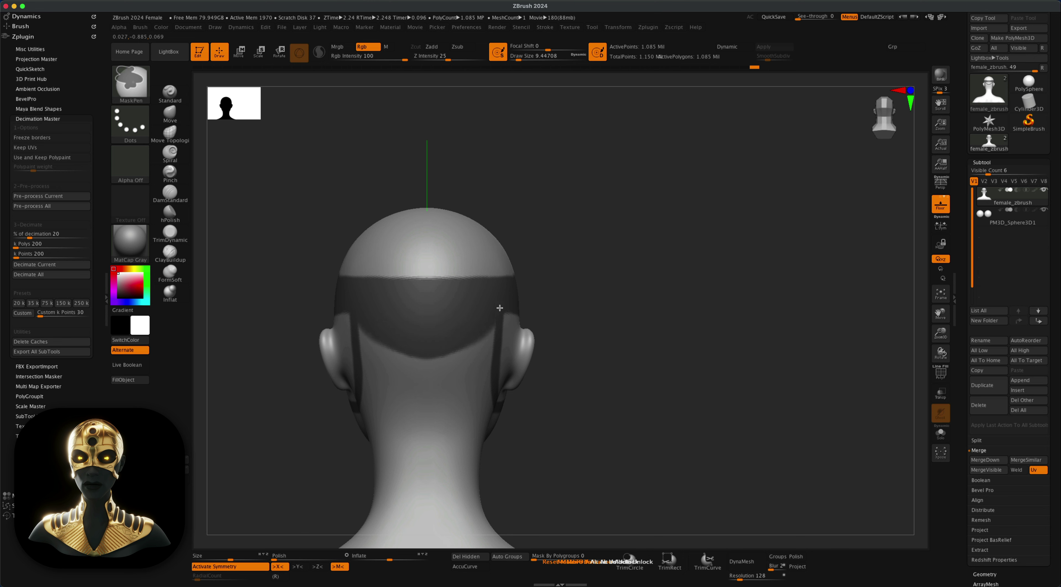
- Enlarge the brush and fill the area behind the ear with mask, joining the strap to the rear panel
drag(642, 284, 568, 281)
key(s)
drag(468, 309, 476, 309)
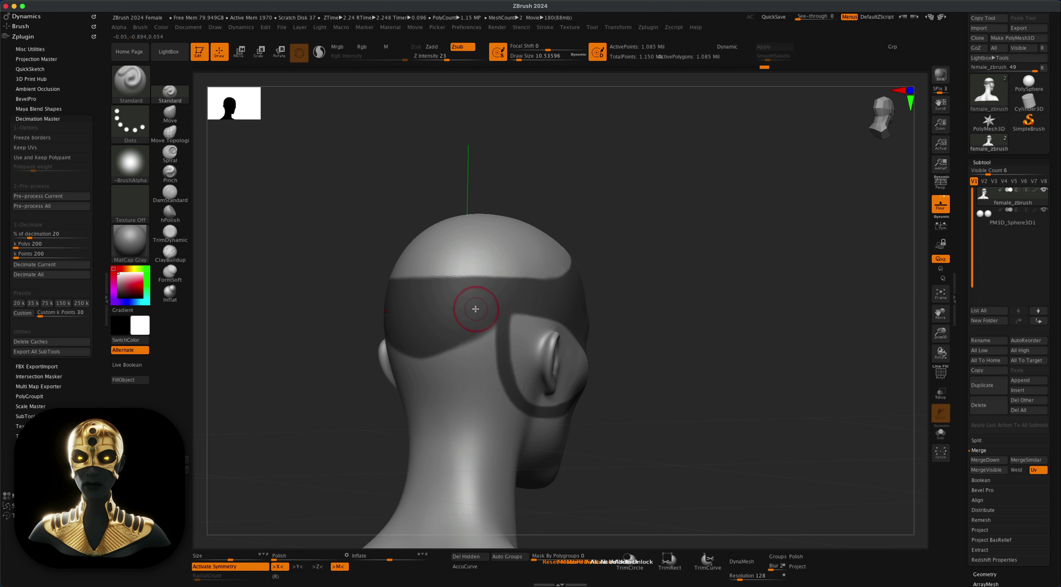
key(ctrl)
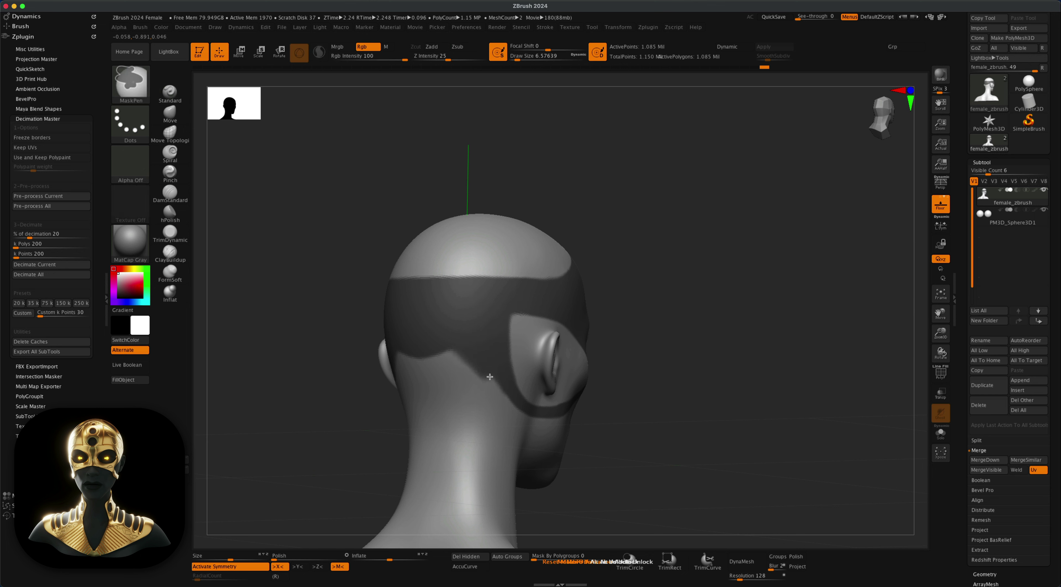
- Unmask an oval on the centre line of the masked panel at the back of the head
drag(628, 291, 653, 282)
ctrl+alt+drag(431, 319, 412, 321)
drag(640, 299, 495, 334)
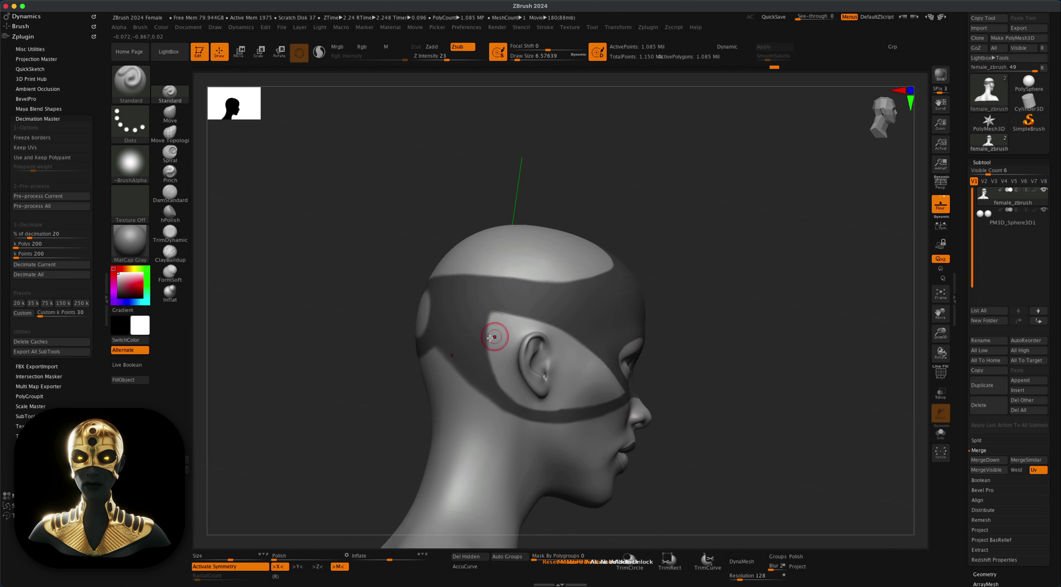
mouse_move(732, 264)
mouse_down()
mouse_move(713, 266)
mouse_move(745, 268)
mouse_up()
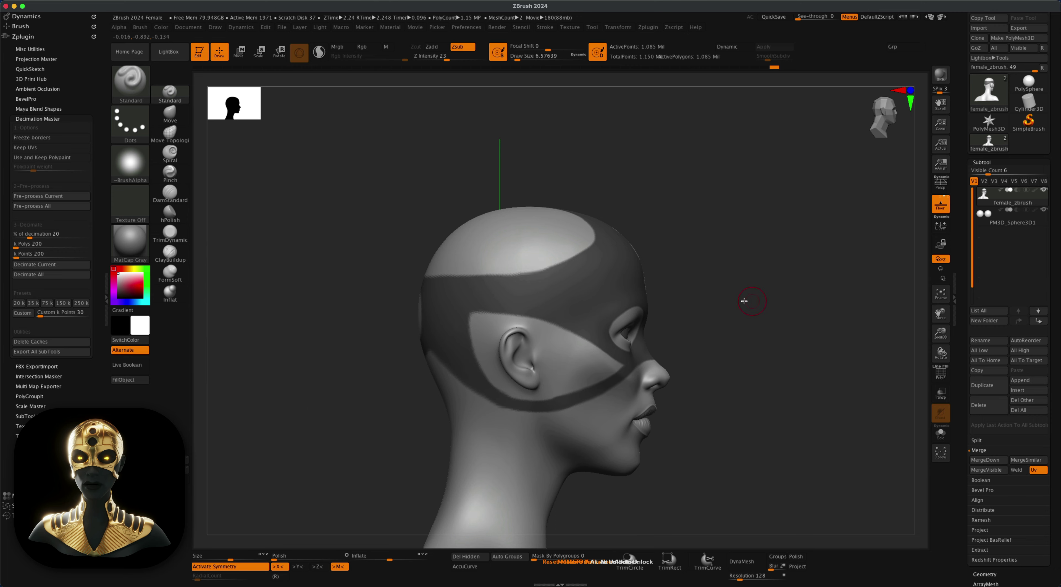
- Mask a lengthwise strip along the centre of the crown, widening it toward the back of the head
mouse_move(745, 300)
right_down()
mouse_move(664, 301)
mouse_move(670, 306)
mouse_move(631, 332)
mouse_move(715, 273)
right_up()
ctrl+drag(457, 168, 449, 303)
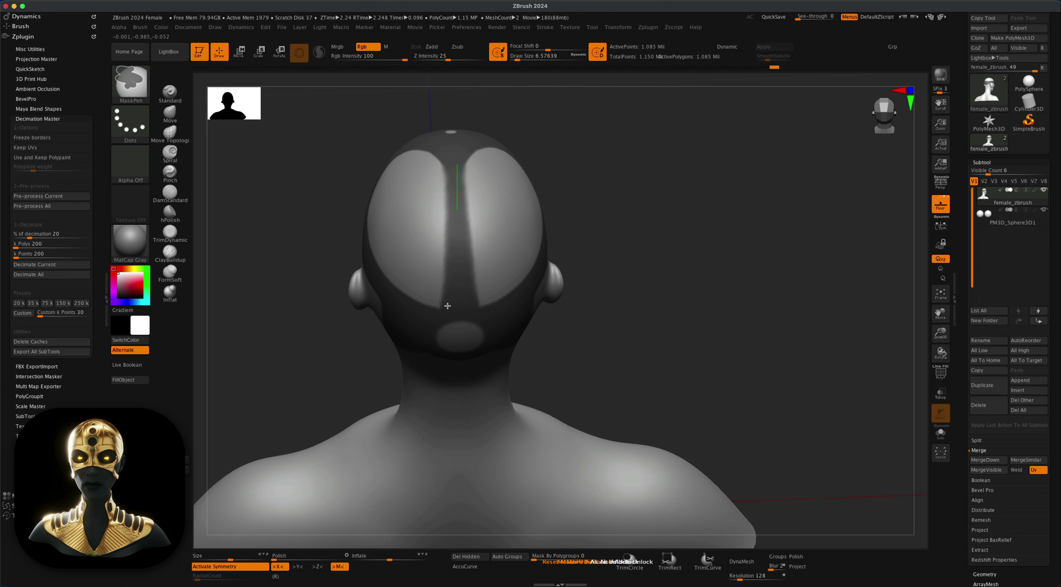
ctrl+drag(452, 185, 447, 298)
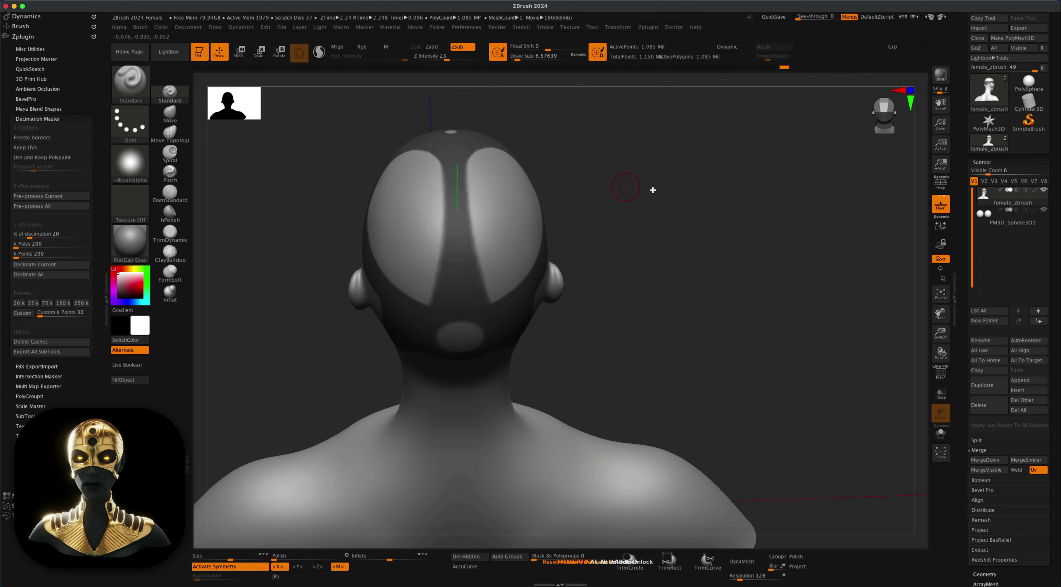
- Mask three parallel bands across the unmasked crown area, running from the centre strip to the side band
right_drag(597, 185, 467, 169)
ctrl+drag(451, 162, 393, 191)
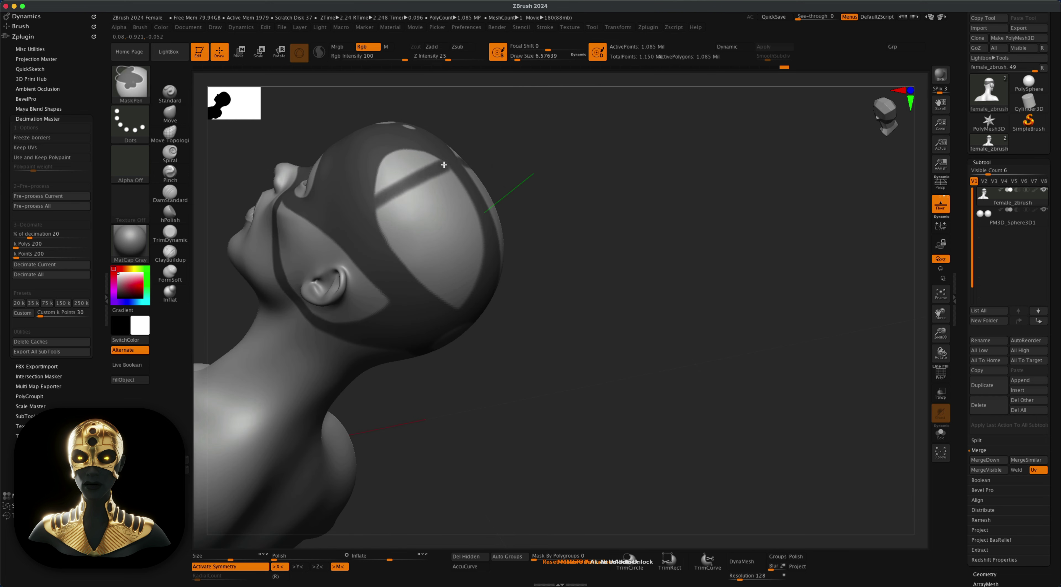
drag(594, 187, 563, 186)
mouse_move(400, 224)
ctrl+mouse_down()
mouse_move(464, 199)
mouse_move(439, 212)
ctrl+mouse_up()
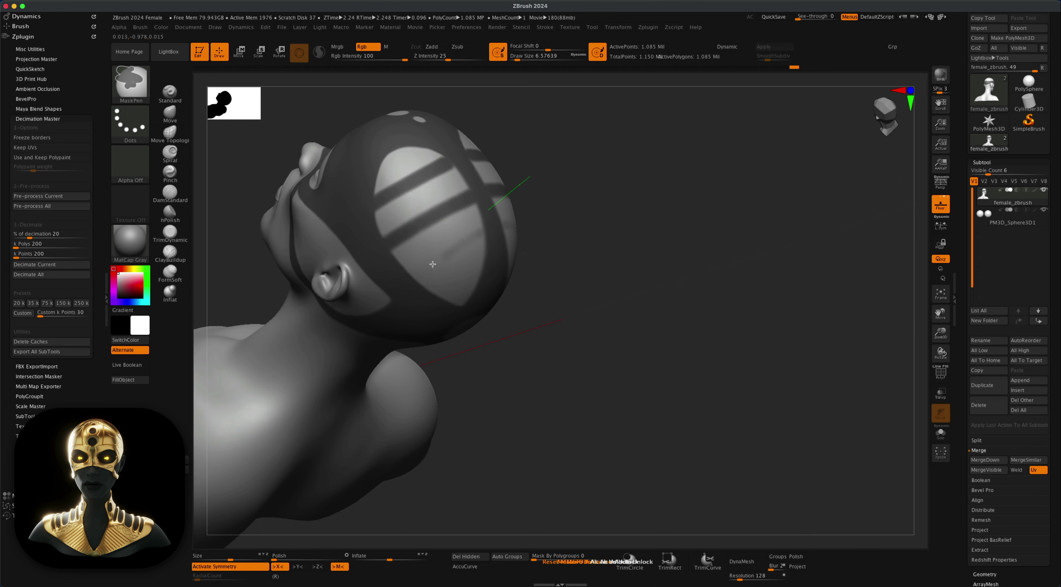
ctrl+drag(513, 225, 411, 281)
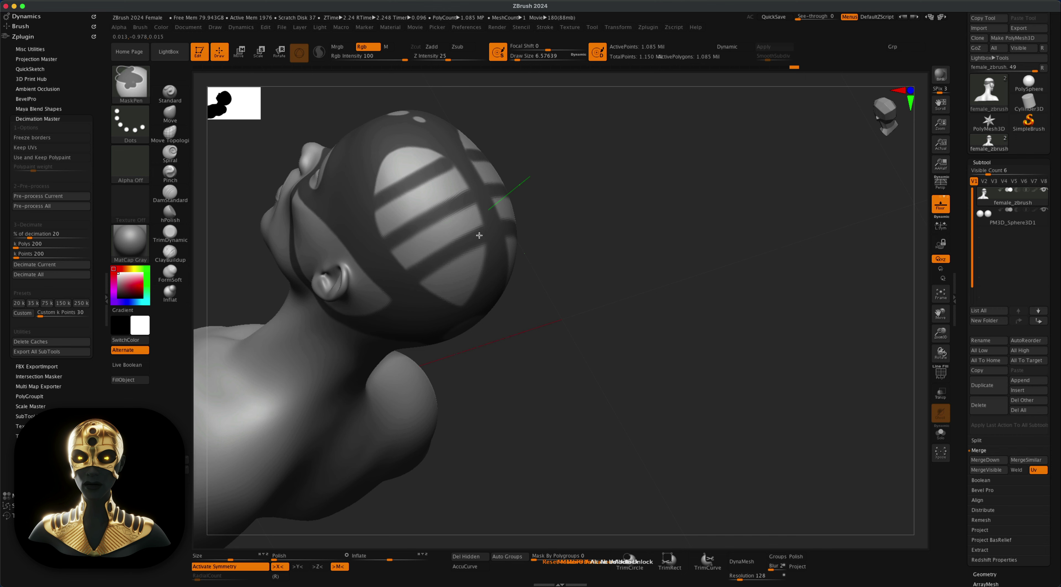
- Mask a collar outline that angles down the sides of the neck and meets in a V on the chest
mouse_move(480, 235)
right_down()
mouse_move(578, 201)
mouse_move(453, 157)
mouse_move(675, 208)
mouse_move(666, 280)
mouse_move(714, 298)
mouse_move(631, 314)
mouse_move(692, 315)
mouse_move(664, 303)
right_up()
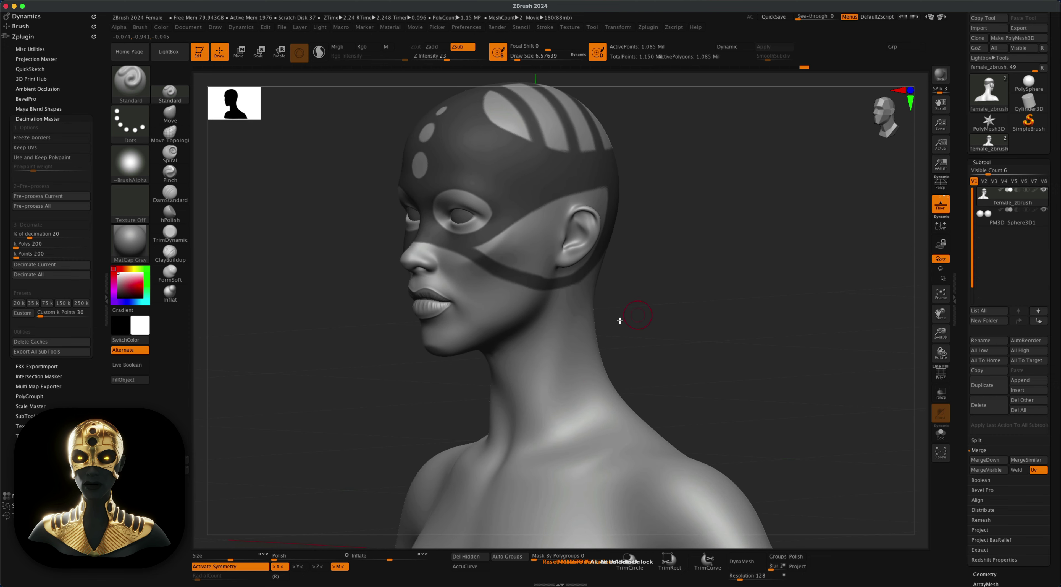
key(ctrl)
ctrl+drag(534, 385, 587, 346)
ctrl+drag(587, 346, 534, 383)
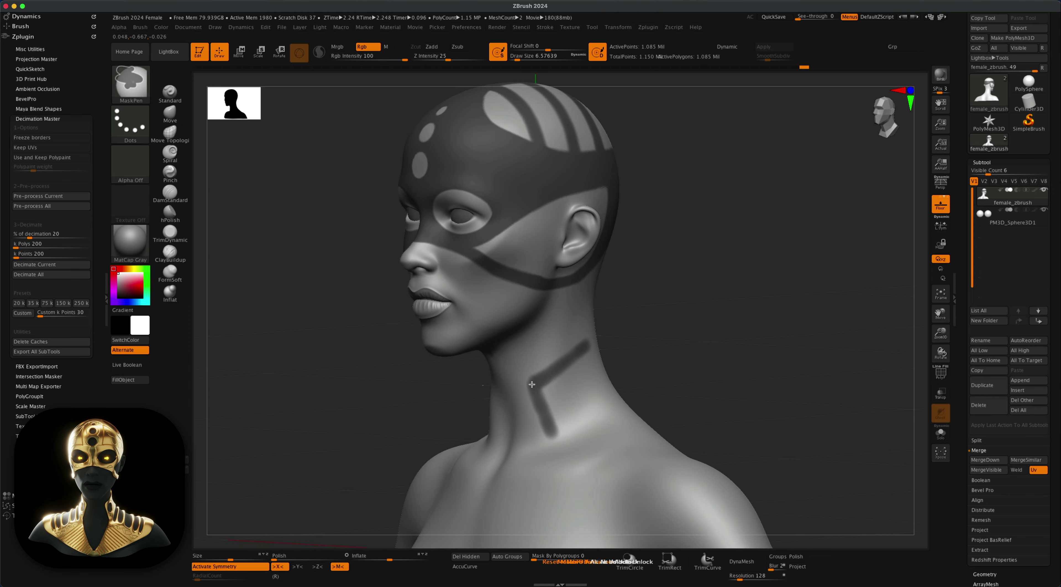
mouse_move(618, 374)
shift+right_down()
mouse_move(687, 353)
mouse_move(687, 268)
shift+right_up()
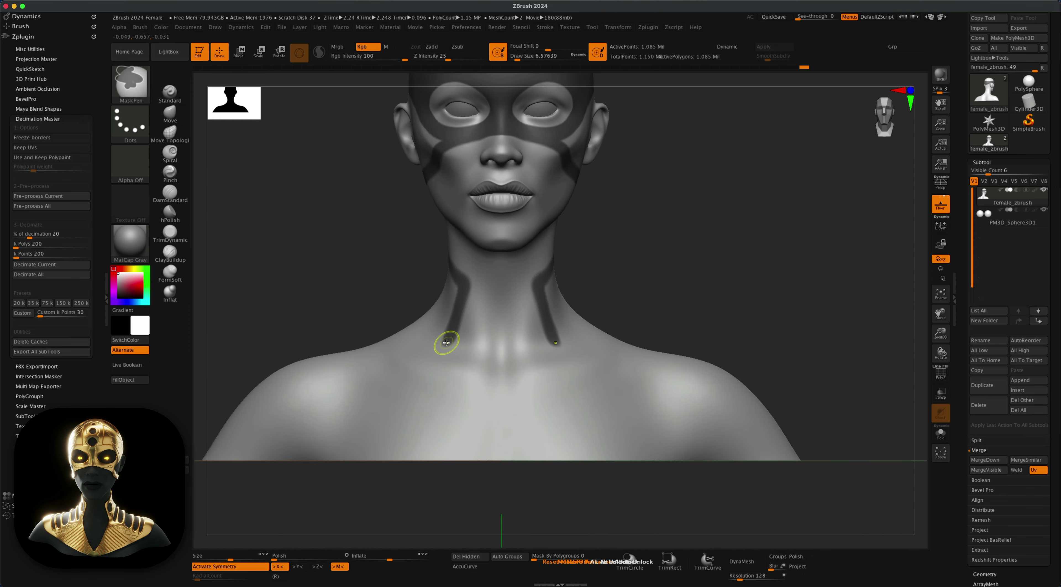
ctrl+drag(448, 342, 493, 451)
mouse_move(532, 416)
ctrl+mouse_down()
mouse_move(552, 355)
mouse_move(519, 434)
mouse_move(564, 337)
ctrl+mouse_up()
mouse_move(782, 288)
right_down()
mouse_move(712, 280)
mouse_move(706, 293)
mouse_move(627, 314)
right_up()
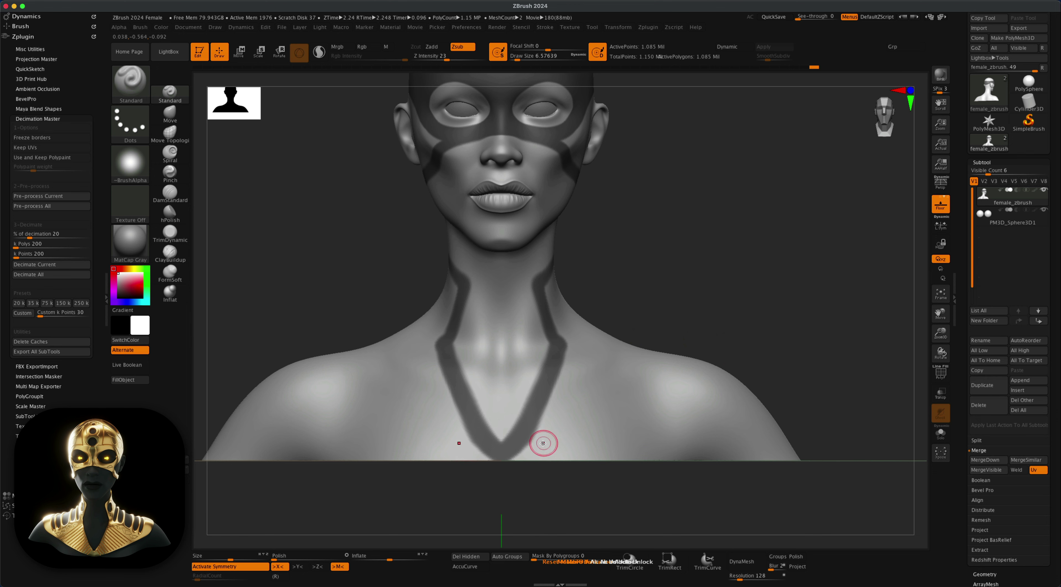
- Mask the collar's lower edge from the V across the chest to the shoulder, and continue its upper edge around the nape
mouse_move(526, 440)
ctrl+mouse_down()
mouse_move(517, 455)
mouse_move(692, 393)
mouse_move(519, 453)
mouse_move(680, 396)
ctrl+mouse_up()
mouse_move(807, 314)
right_down()
mouse_move(712, 325)
mouse_move(639, 253)
mouse_move(552, 255)
right_up()
ctrl+drag(507, 288, 542, 272)
right_drag(479, 288, 744, 251)
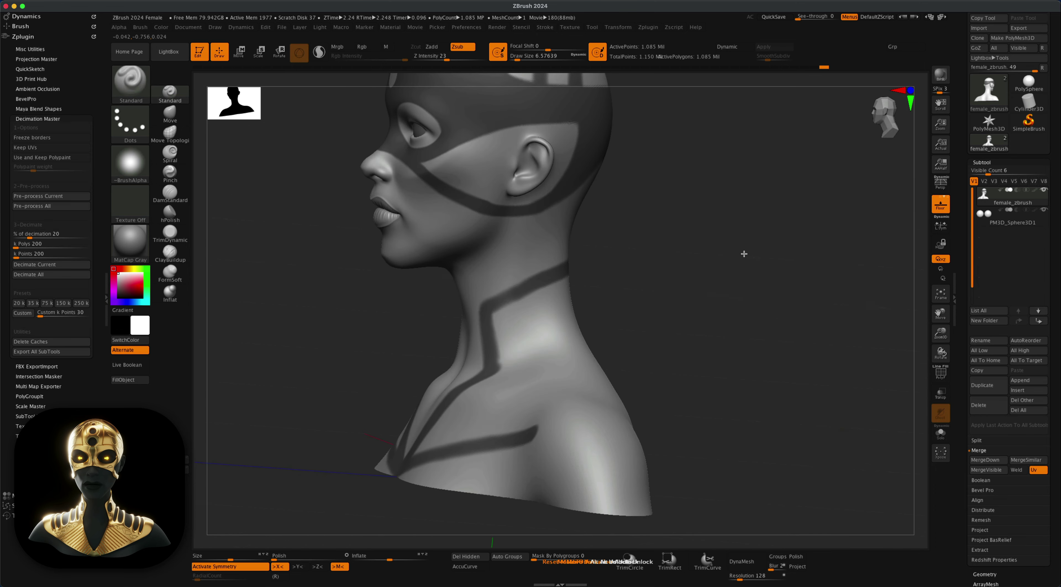
- Enlarge the brush to about 10.5, fill the collar on the neck side and chest with mask, and extend its edge over the shoulder
right_drag(693, 286, 543, 334)
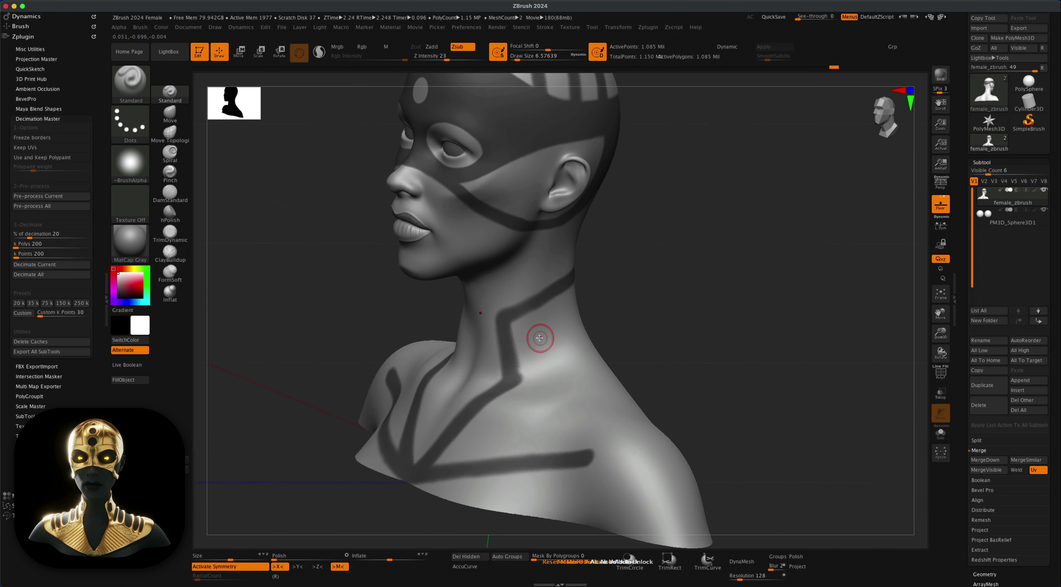
ctrl+click(538, 341)
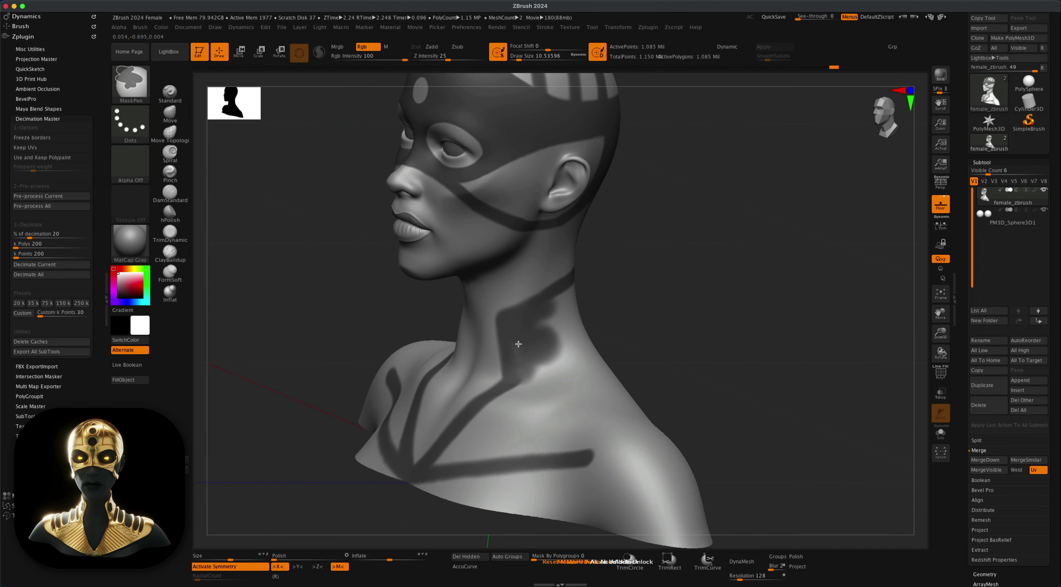
ctrl+drag(540, 320, 524, 389)
right_drag(668, 299, 741, 325)
mouse_move(519, 401)
ctrl+mouse_down()
mouse_move(458, 456)
mouse_move(518, 469)
mouse_move(559, 461)
mouse_move(465, 452)
ctrl+mouse_up()
mouse_move(508, 410)
ctrl+mouse_down()
mouse_move(545, 440)
mouse_move(622, 460)
ctrl+mouse_up()
mouse_move(752, 381)
right_down()
mouse_move(708, 291)
mouse_move(732, 311)
right_up()
ctrl+drag(552, 394, 607, 362)
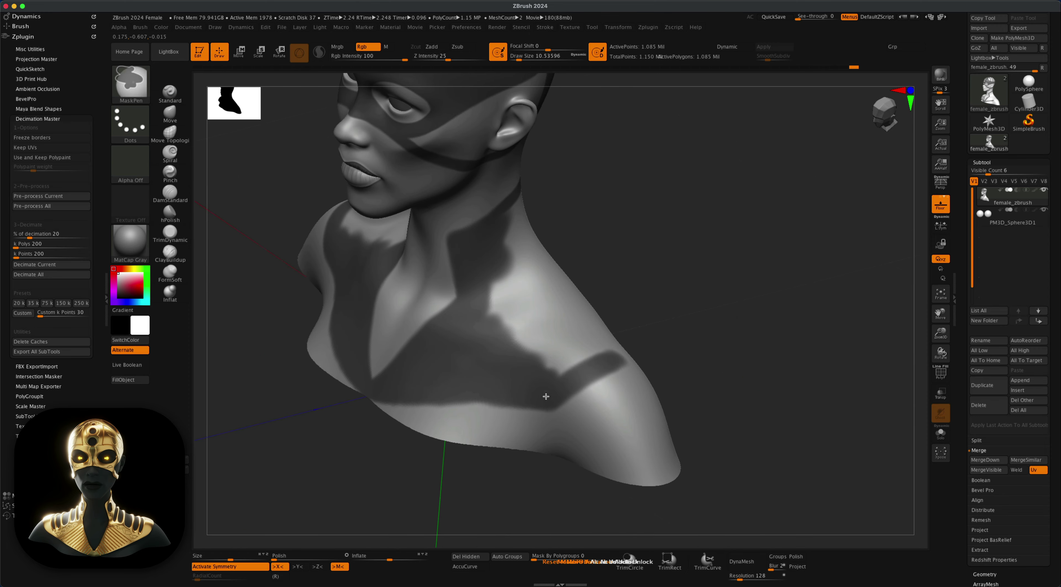
- Mask a curved lower collar edge across the upper back, joining the two shoulder ends
mouse_move(680, 332)
right_down()
mouse_move(711, 306)
mouse_move(654, 330)
right_up()
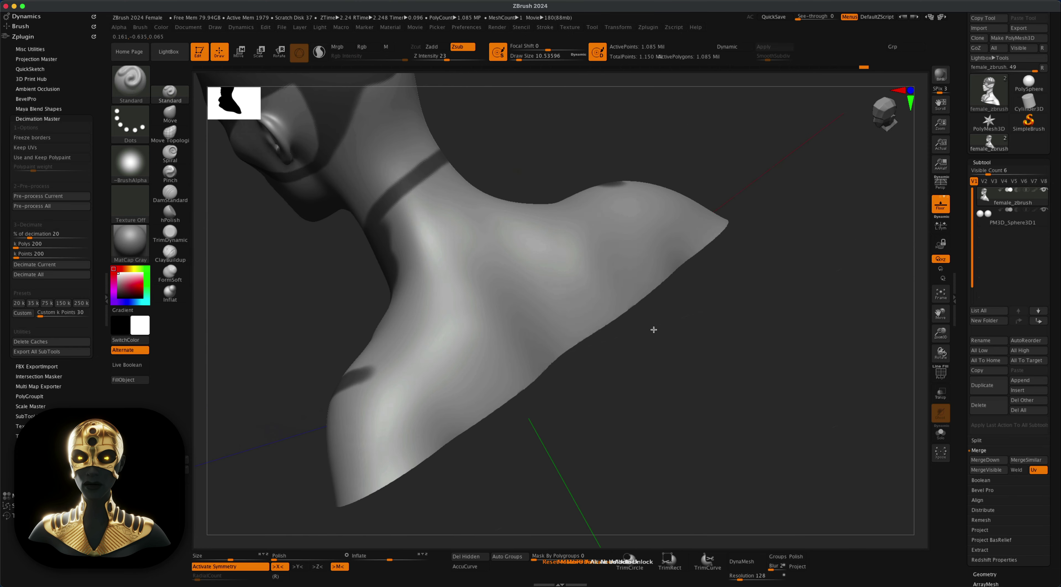
shift+right_drag(514, 343, 628, 348)
mouse_move(443, 273)
right_down()
mouse_move(327, 255)
mouse_move(303, 268)
right_up()
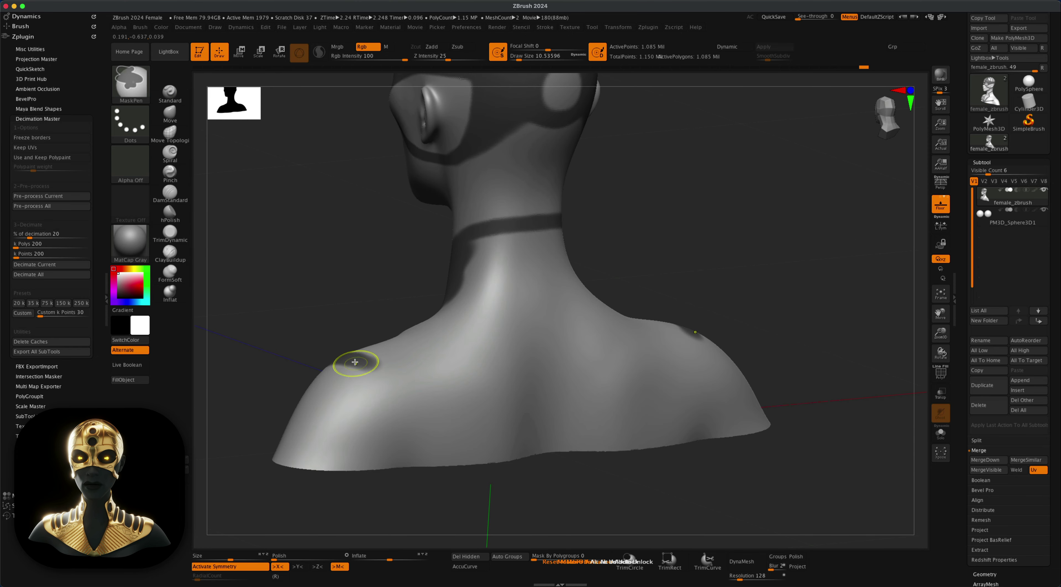
mouse_move(356, 362)
ctrl+mouse_down()
mouse_move(485, 404)
mouse_move(407, 383)
mouse_move(568, 407)
ctrl+mouse_up()
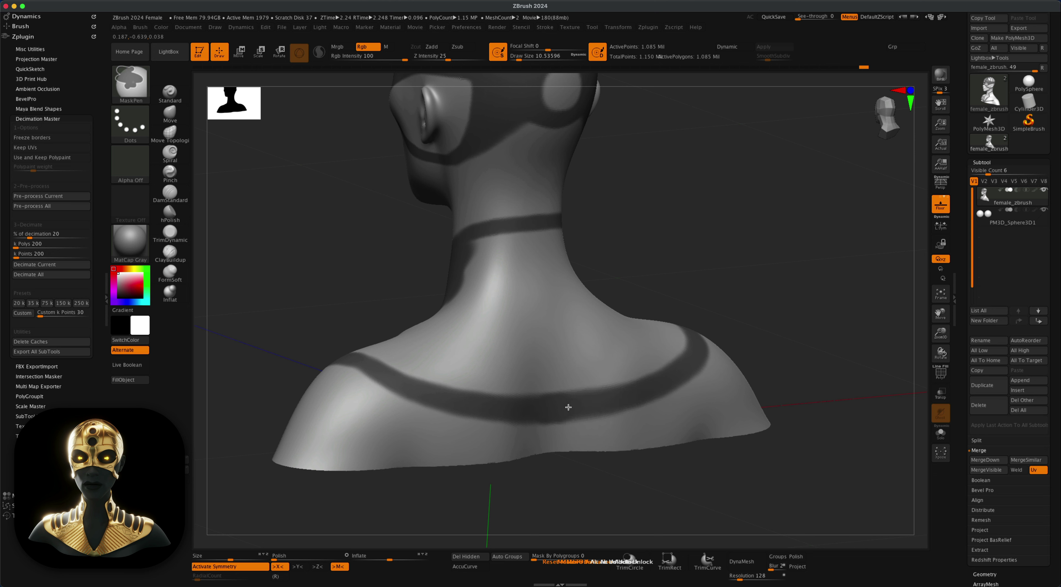
- Fill the collar area across the upper back, back of the neck and shoulders with mask
mouse_move(513, 358)
ctrl+mouse_down()
mouse_move(511, 237)
mouse_move(506, 357)
mouse_move(536, 397)
mouse_move(526, 241)
mouse_move(551, 330)
ctrl+mouse_up()
ctrl+drag(523, 296, 502, 240)
drag(593, 238, 636, 238)
mouse_move(470, 248)
ctrl+mouse_down()
mouse_move(463, 242)
mouse_move(479, 304)
ctrl+mouse_up()
mouse_move(498, 362)
ctrl+mouse_down()
mouse_move(499, 379)
mouse_move(500, 352)
ctrl+mouse_up()
ctrl+drag(498, 290, 491, 332)
drag(603, 248, 601, 278)
drag(641, 242, 644, 277)
mouse_move(459, 388)
ctrl+mouse_down()
mouse_move(467, 400)
mouse_move(501, 331)
mouse_move(440, 395)
mouse_move(390, 381)
mouse_move(384, 354)
ctrl+mouse_up()
mouse_move(439, 289)
ctrl+mouse_down()
mouse_move(406, 356)
mouse_move(432, 379)
mouse_move(483, 372)
mouse_move(437, 364)
ctrl+mouse_up()
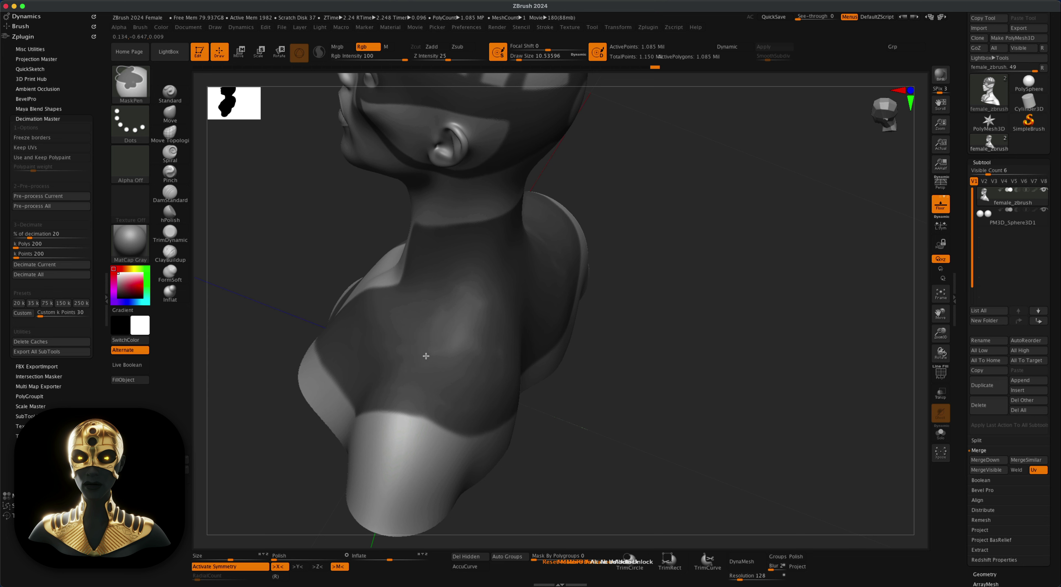
right_drag(450, 308, 492, 355)
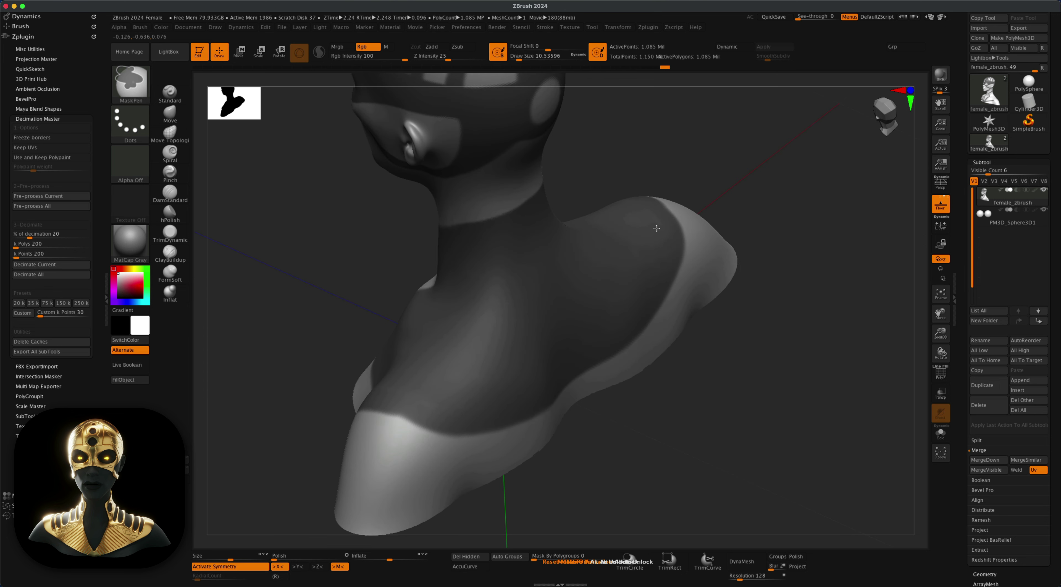
- Extract the masked areas as a new subtool with surface smoothness 100 and thickness 0.02, and accept it
drag(699, 332, 710, 365)
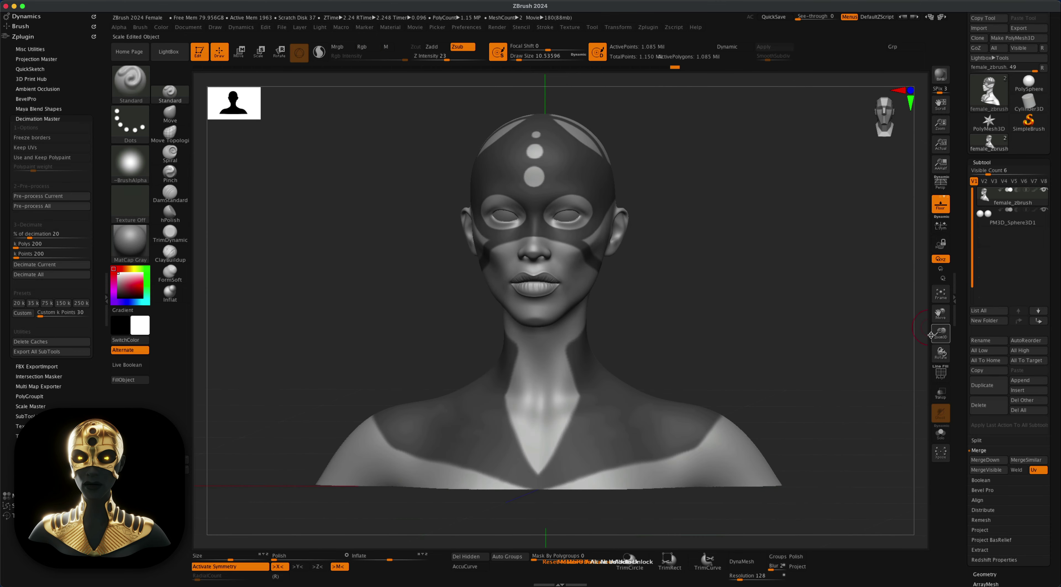
scroll(1059, 318, down, 5)
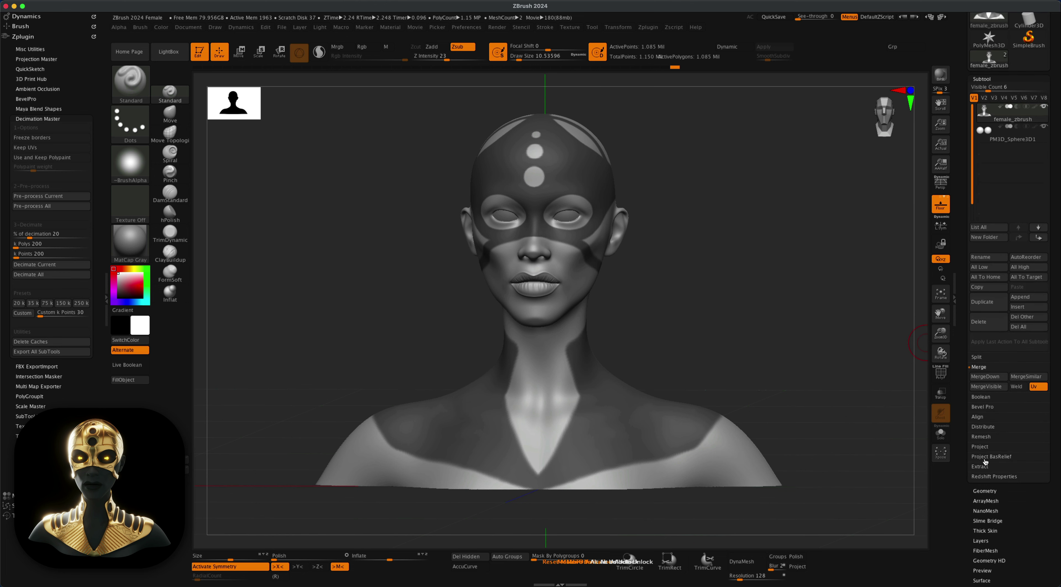
click(985, 465)
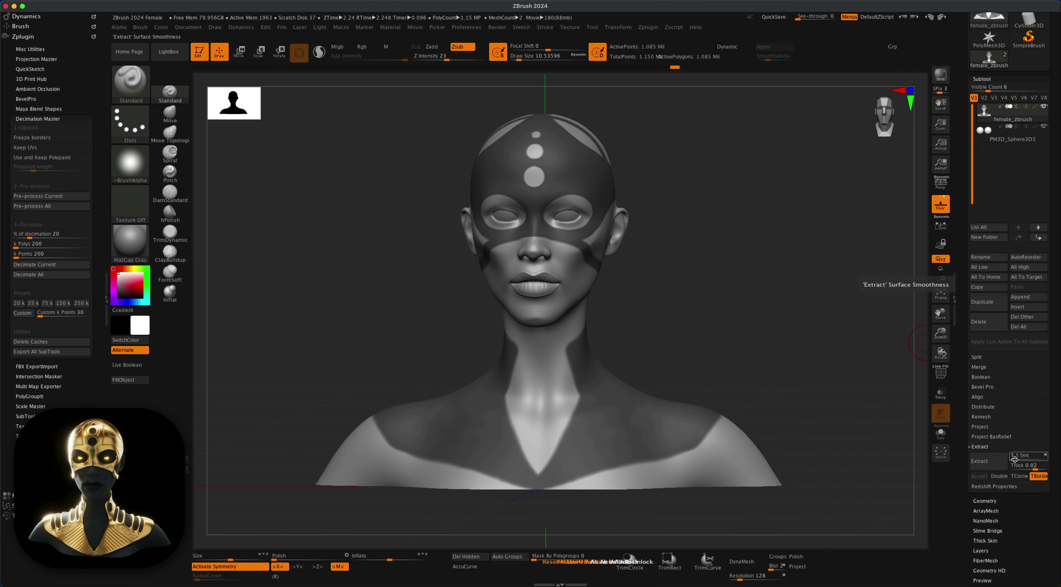
drag(1015, 458, 1034, 460)
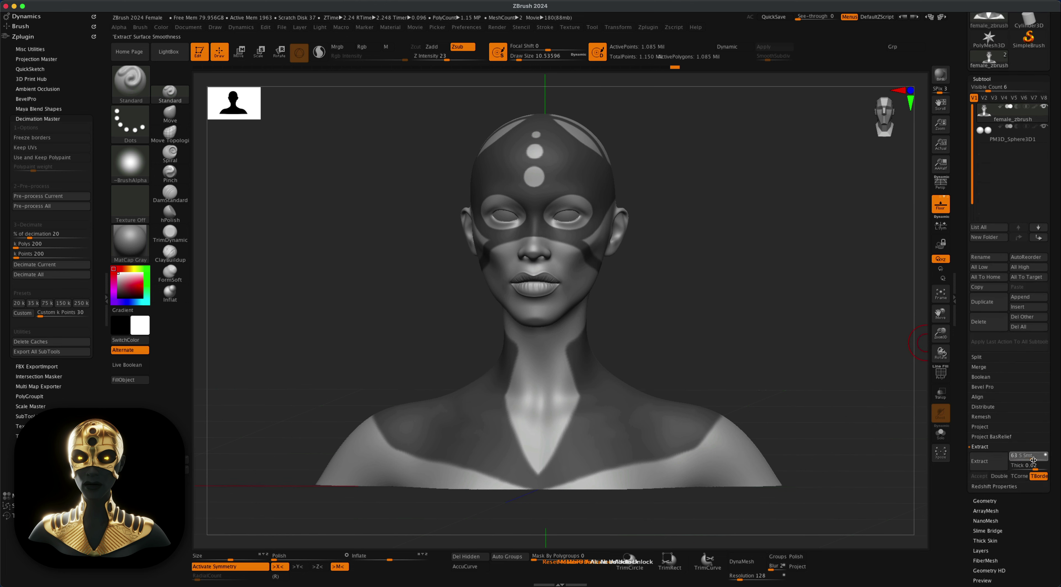
click(994, 461)
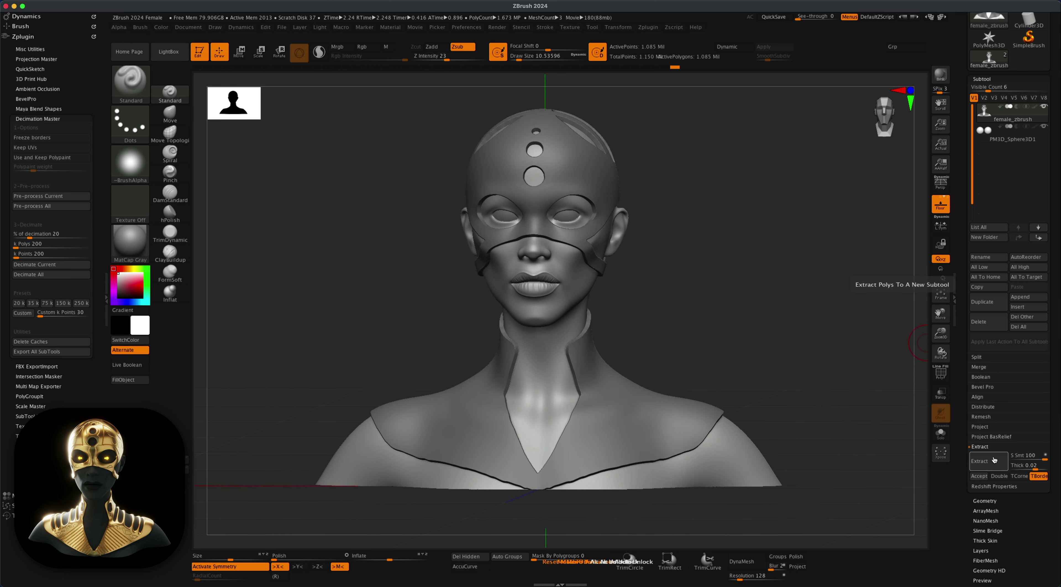
click(979, 475)
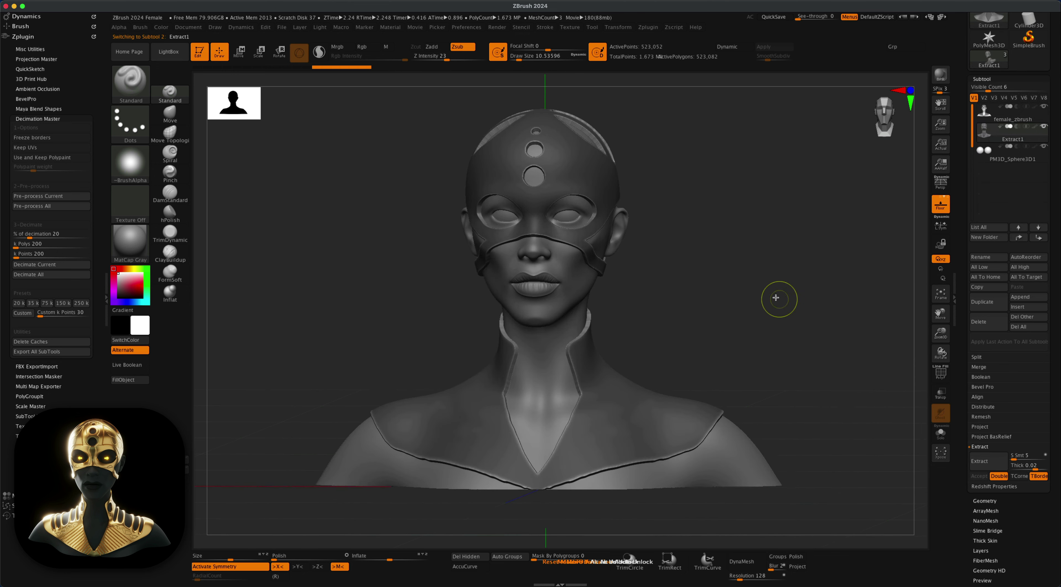
- Hide the female bust and the eyeball spheres, leaving only the extracted mask and collar displayed
drag(777, 297, 822, 317)
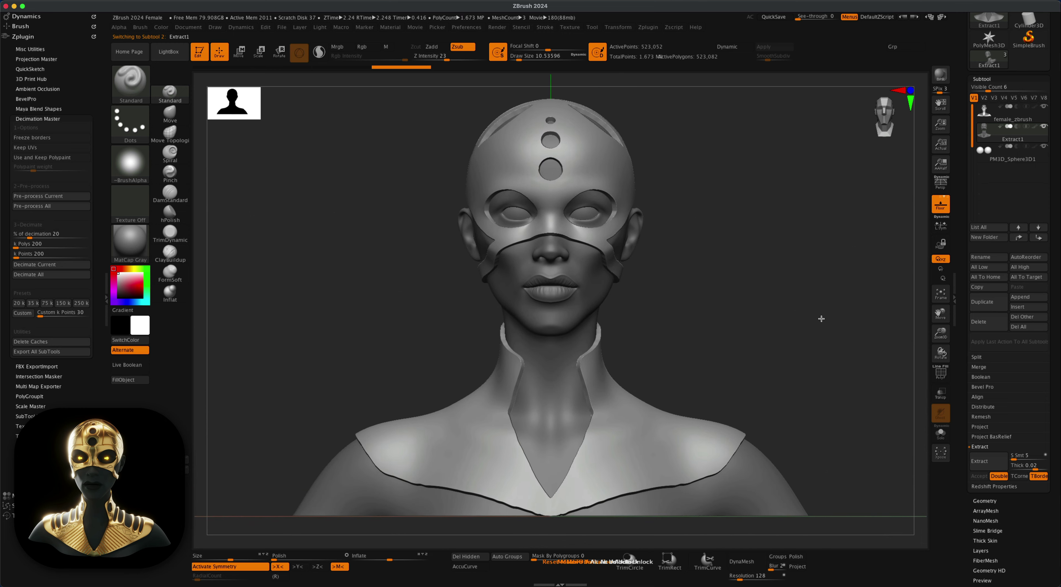
click(1044, 107)
drag(899, 189, 865, 220)
click(1044, 147)
key(shift+f)
key(shift+f)
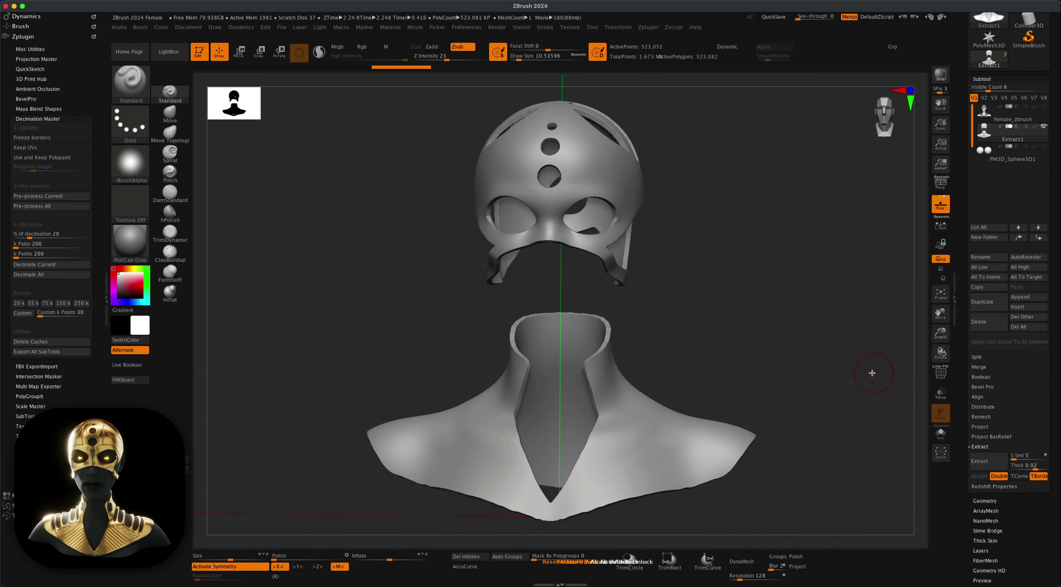
drag(872, 371, 892, 366)
- Run ZRemesher on the extracted mask and collar with a target polygon count of 5
scroll(986, 445, down, 2)
click(985, 466)
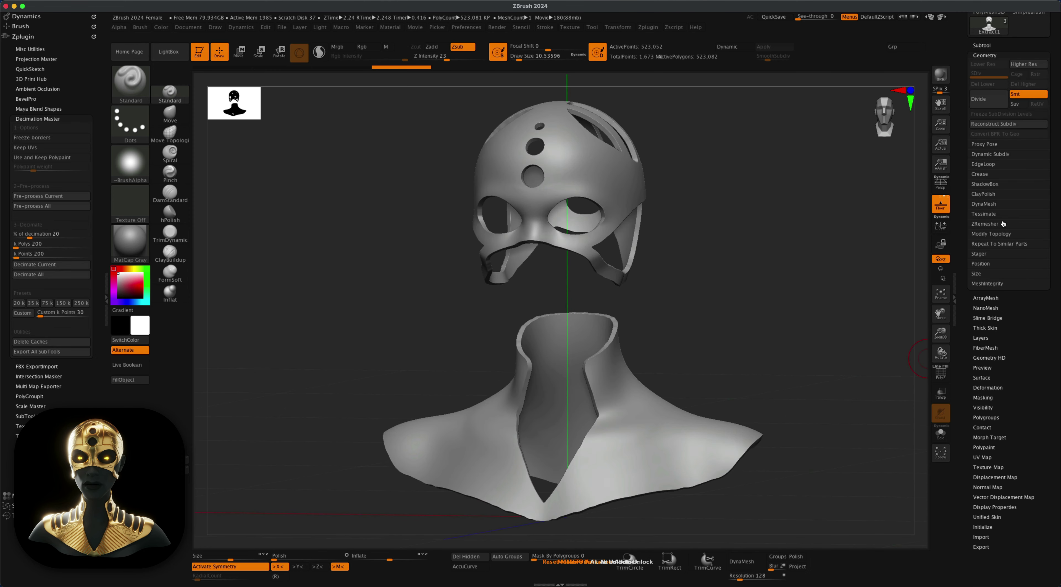
click(1003, 223)
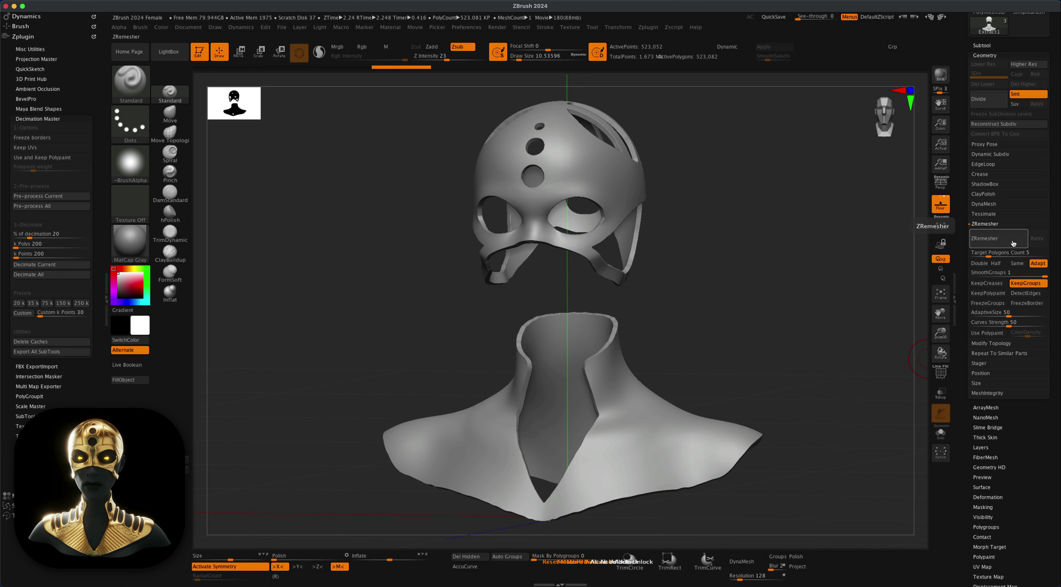
click(1014, 243)
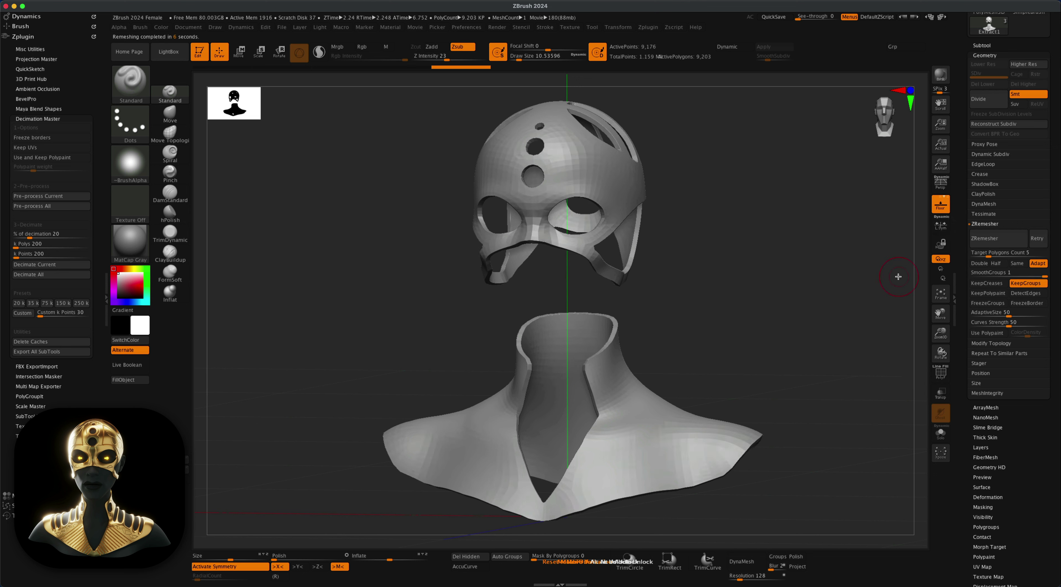
- Display the polyframe to check the topology and run ZRemesher again with the Half option
click(941, 372)
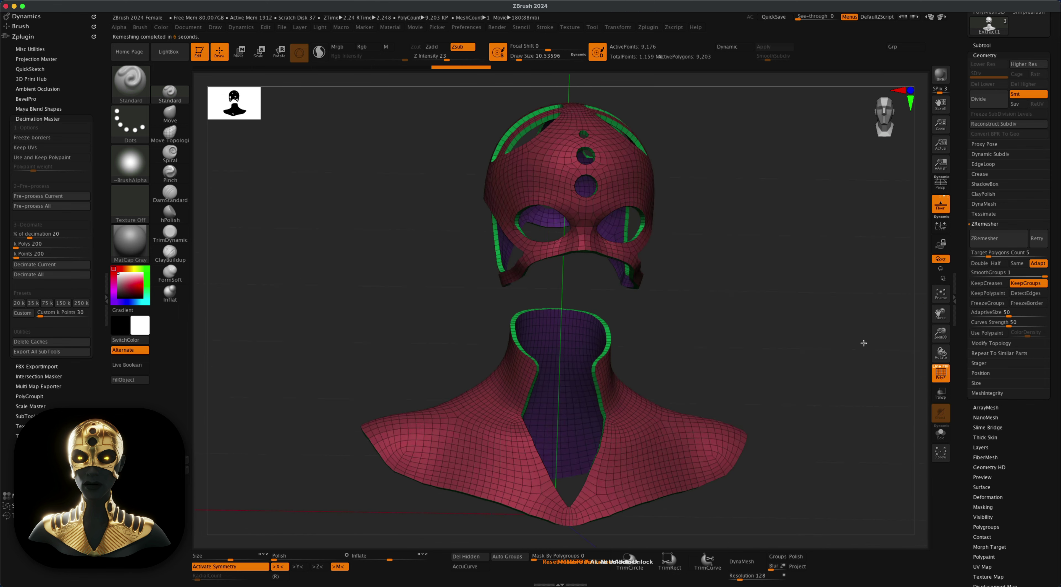
click(996, 263)
click(1007, 244)
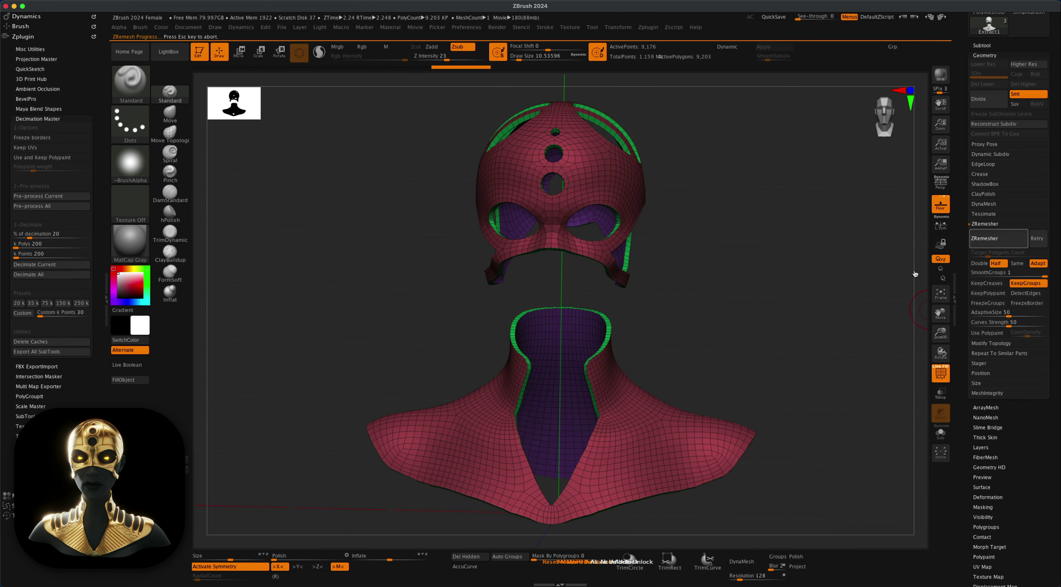
drag(901, 272, 841, 327)
- Turn off the polyframe and subdivide the mask and collar mesh up to subdivision level 4
key(shift+f)
key(ctrl+d)
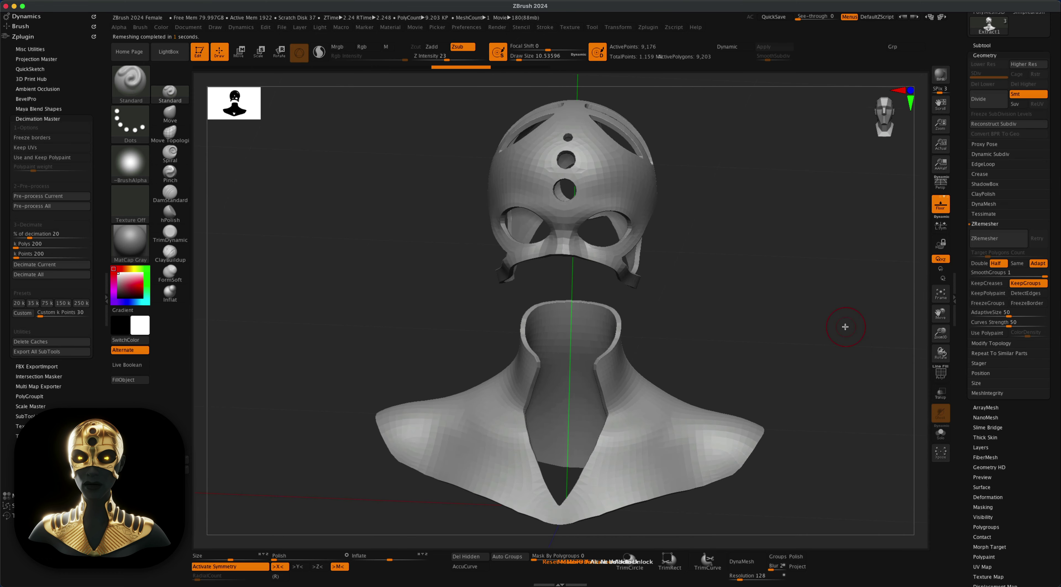
key(ctrl+d)
key(ctrl+d)
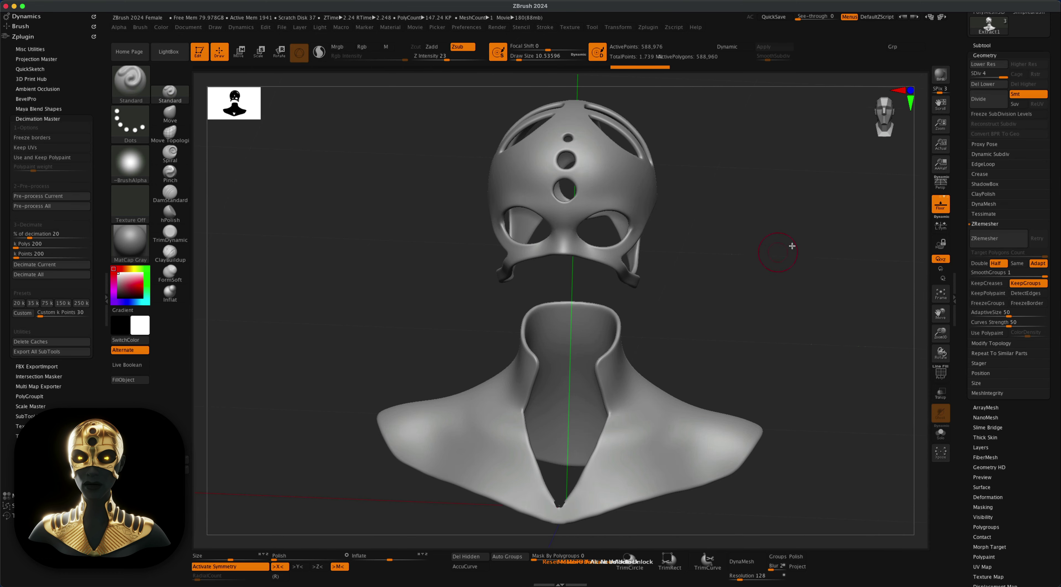
- Set the mask and collar mesh to its lowest subdivision level and delete the higher levels
drag(890, 288, 846, 287)
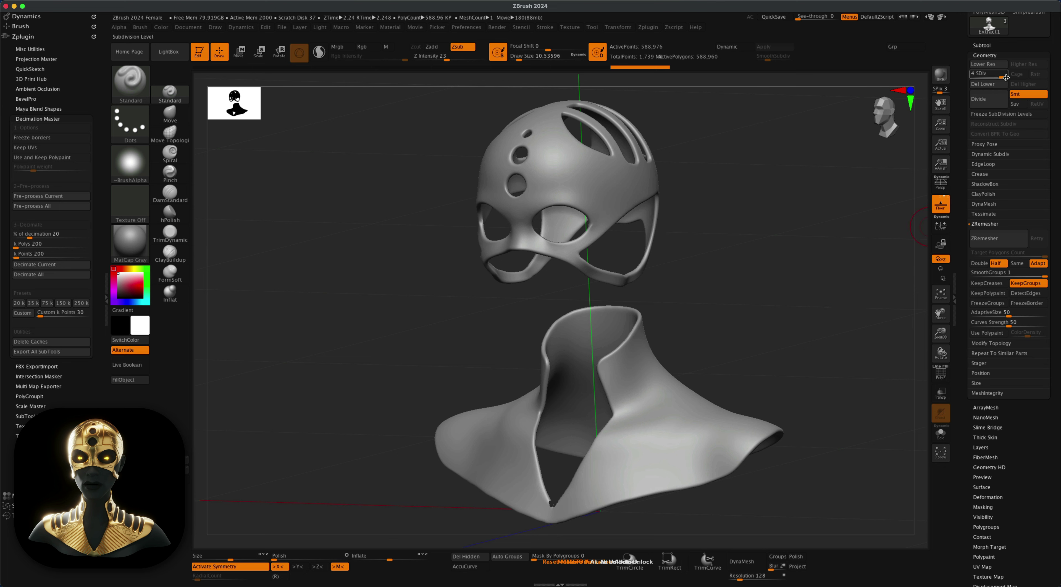
click(970, 73)
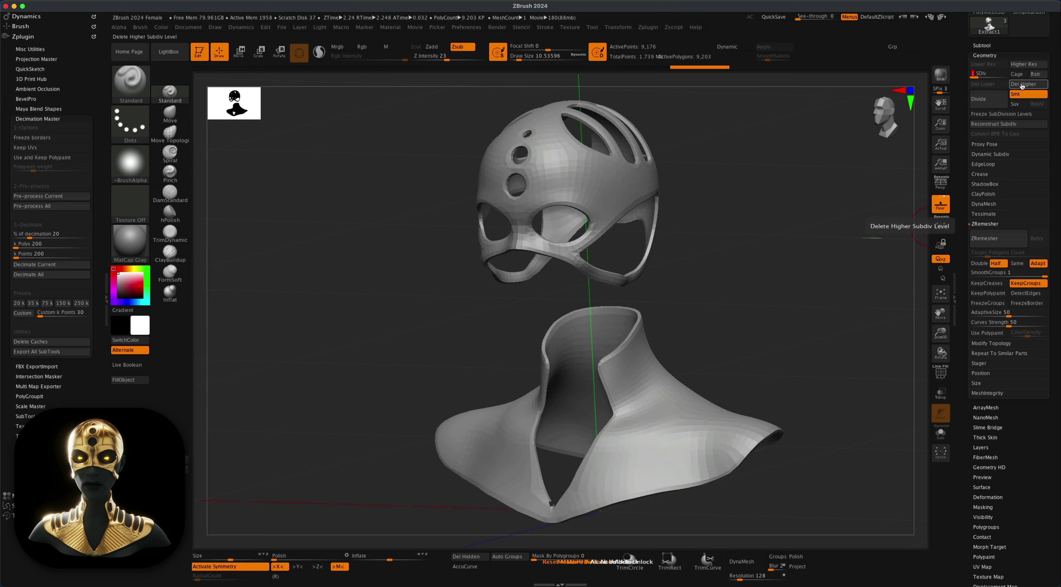
- Crease the mask and collar mesh along its polygroup borders and subdivide it back up to level 4
click(1002, 173)
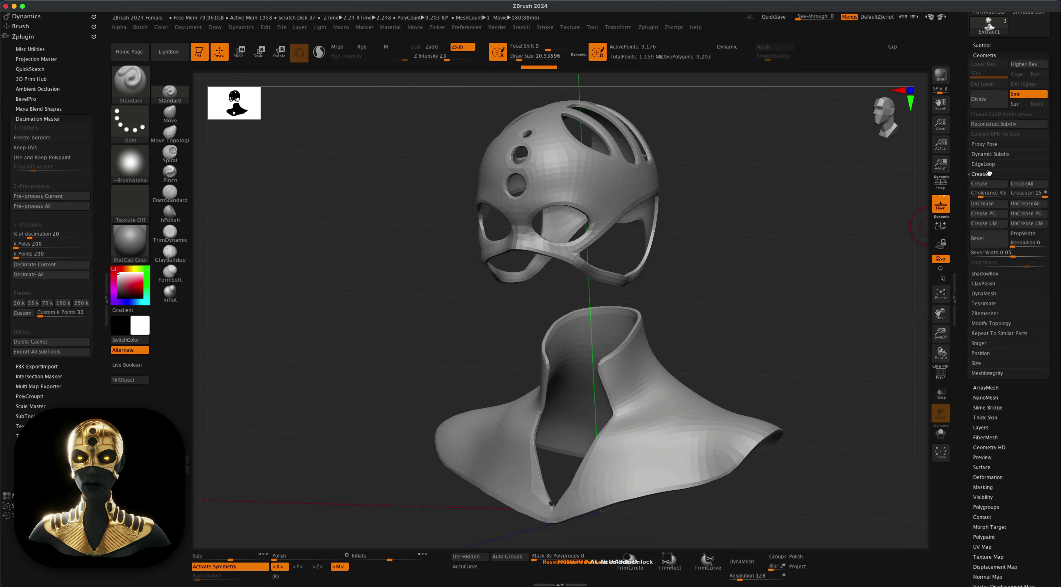
click(1000, 216)
key(ctrl+d)
key(ctrl+d)
key(ctrl+d)
drag(828, 218, 851, 226)
key(shift+r)
- Show the female bust and the eyeball spheres together with the mask and collar
click(988, 45)
click(1044, 73)
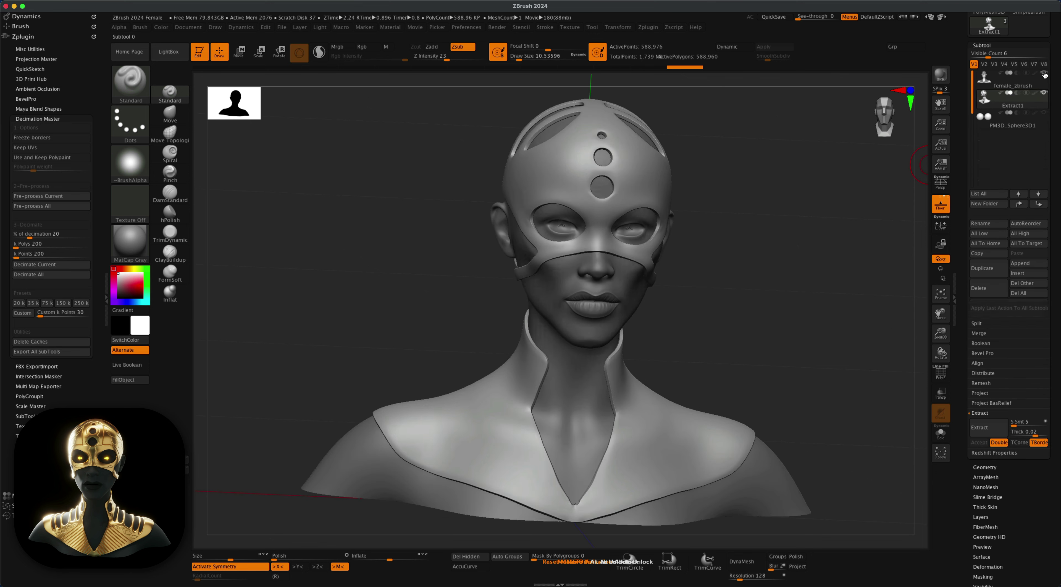
shift+drag(825, 189, 813, 192)
drag(818, 244, 806, 269)
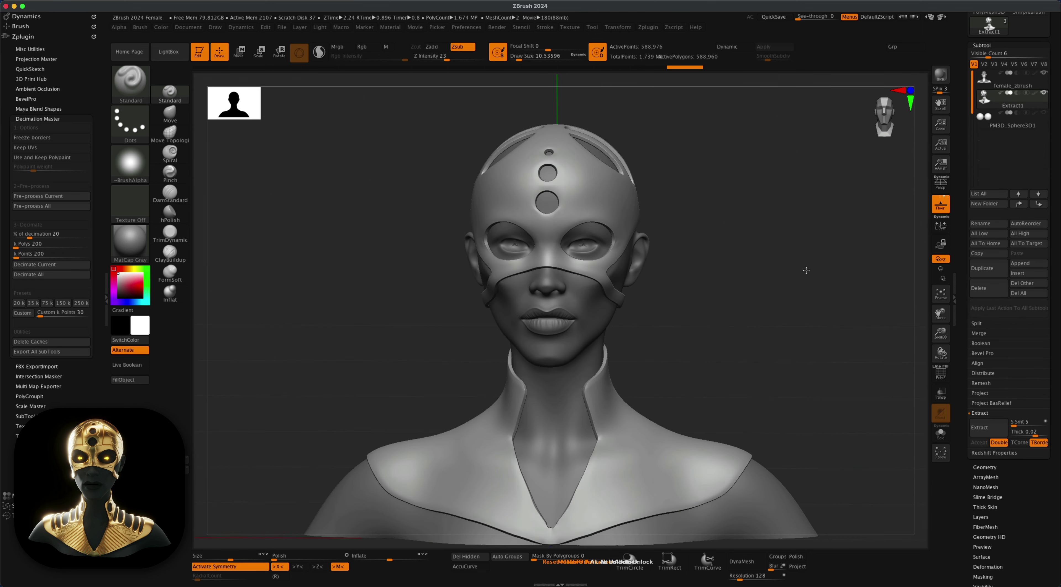
click(1045, 115)
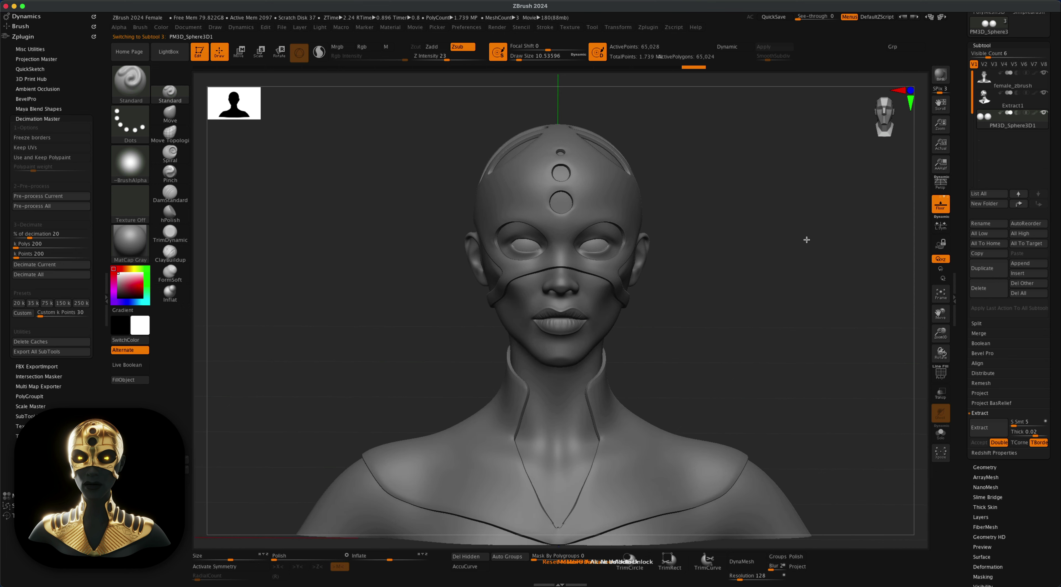
- Select the mask and collar subtool and subdivide it once more to level 5
click(993, 99)
mouse_move(808, 220)
mouse_down()
mouse_move(807, 239)
mouse_move(804, 225)
mouse_up()
key(ctrl+d)
mouse_move(436, 288)
mouse_down()
mouse_move(410, 315)
mouse_move(424, 314)
mouse_move(410, 303)
mouse_up()
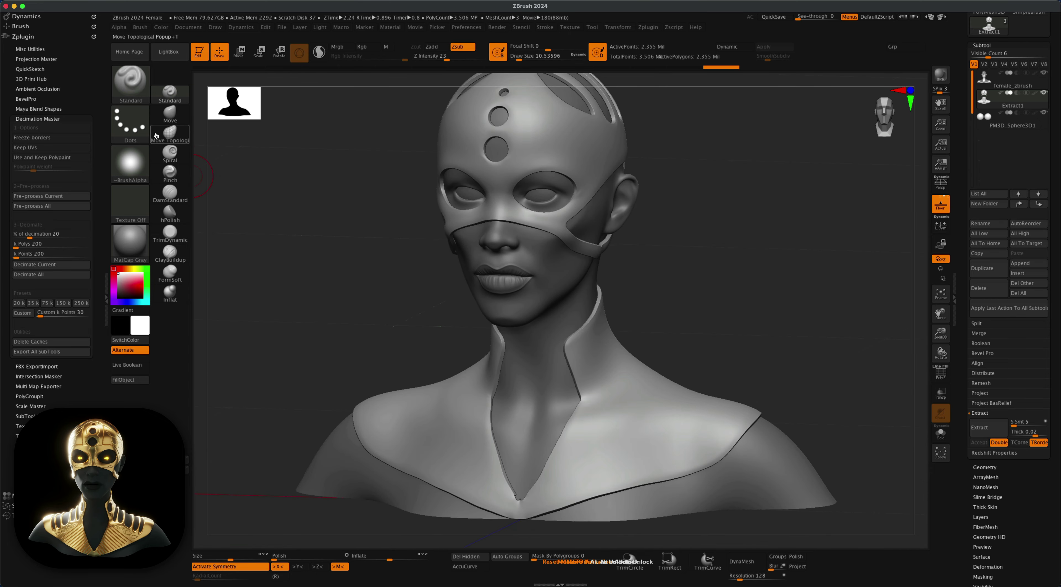
- Choose the Chisel brush and try a stroke on the collar's chest, undoing it
click(130, 82)
key(c)
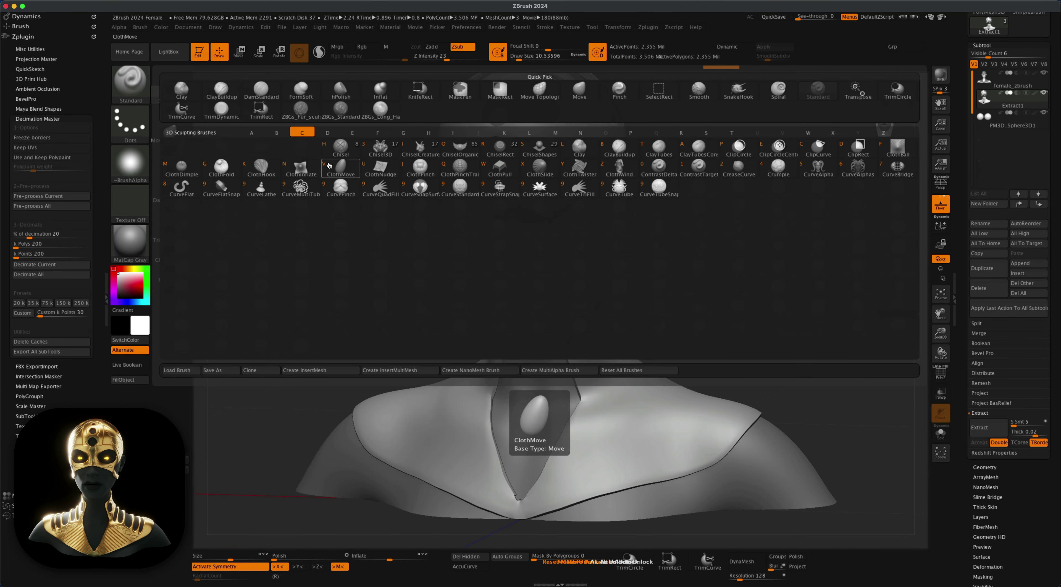
click(340, 147)
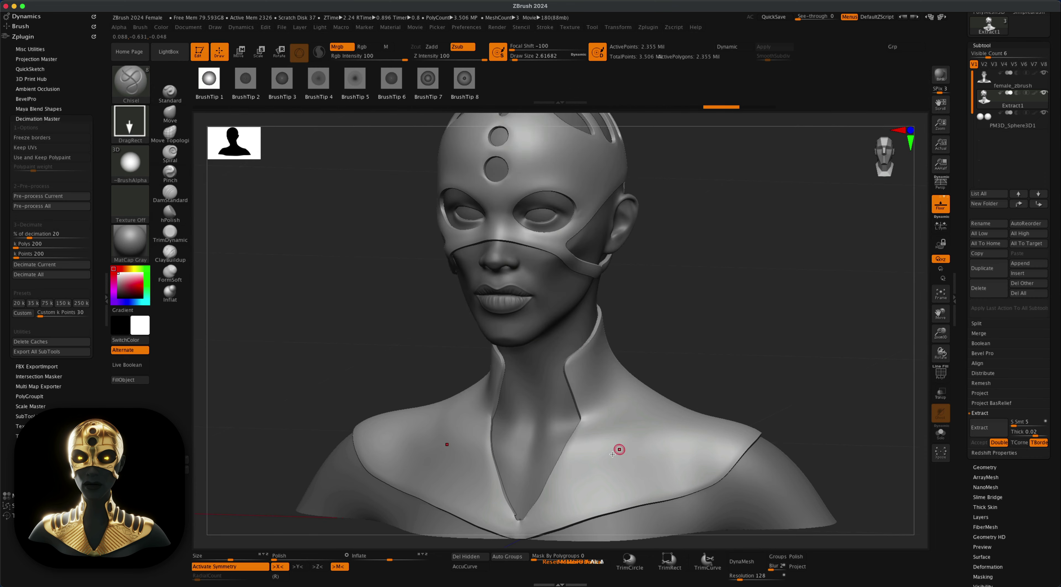
drag(597, 469, 673, 478)
key(super+z)
- Stamp a round recess into each side of the collar's neck and a row of elongated slots across both shoulders
drag(758, 313, 695, 319)
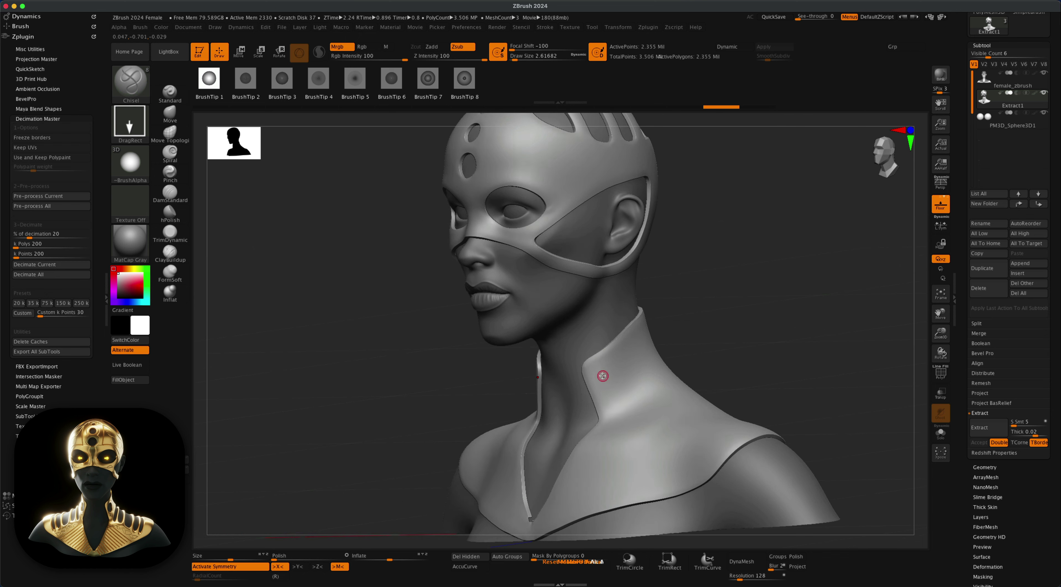
drag(622, 395, 633, 401)
mouse_move(746, 333)
right_down()
mouse_move(789, 329)
mouse_move(762, 335)
mouse_move(762, 345)
mouse_move(748, 337)
right_up()
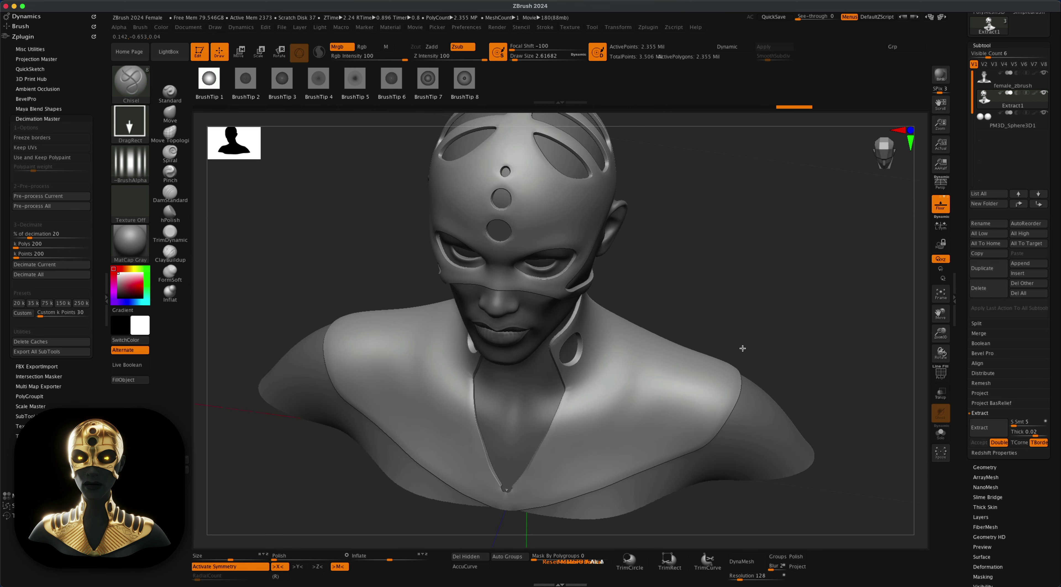
drag(617, 435, 619, 443)
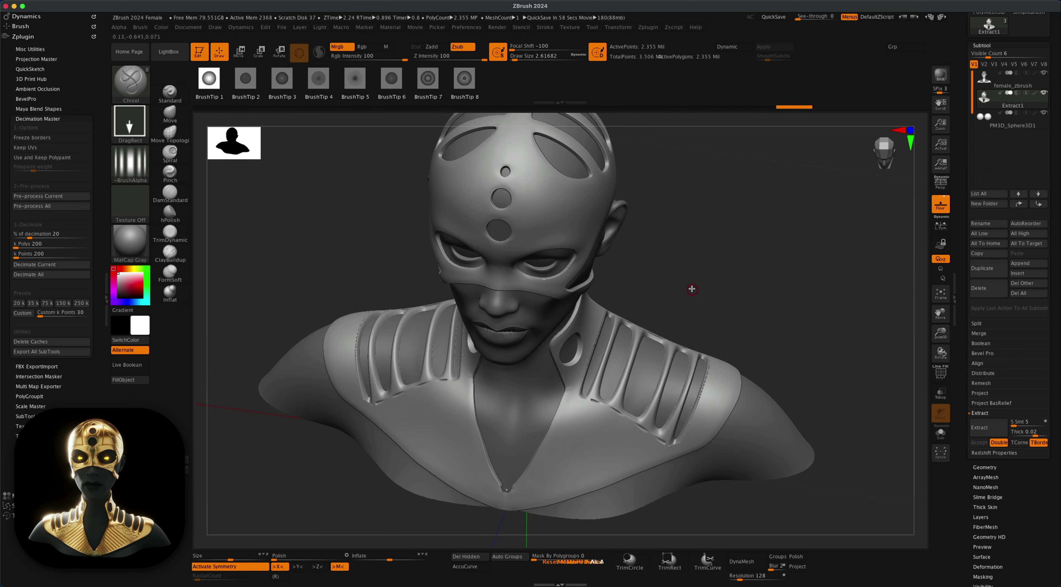
- Smooth the front ends of the recessed slots on the collar's shoulders
mouse_move(693, 279)
mouse_down()
mouse_move(715, 241)
mouse_move(697, 272)
mouse_up()
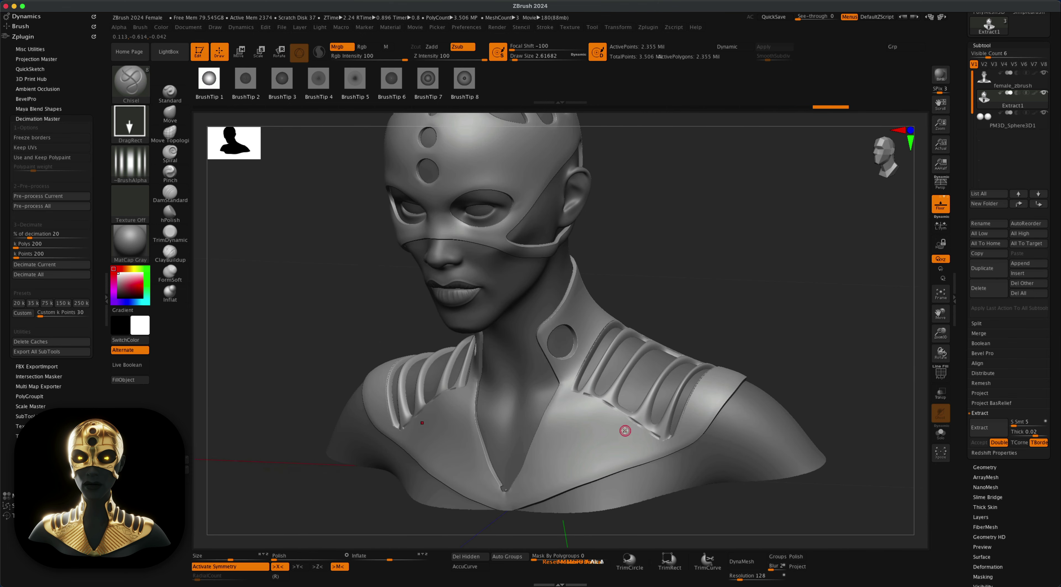
key(shift)
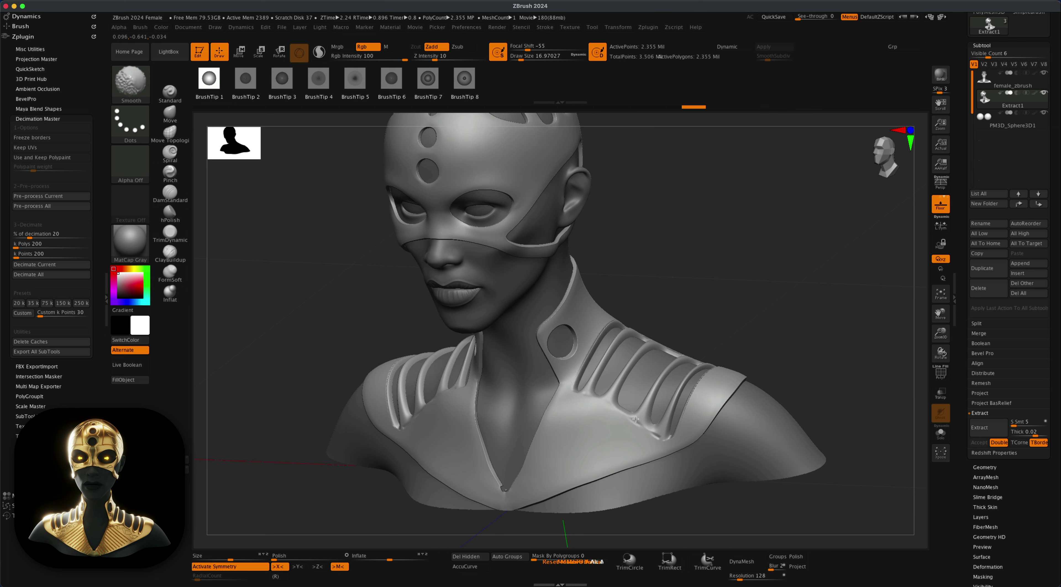
shift+drag(671, 439, 655, 437)
shift+drag(656, 437, 671, 439)
- Smooth the edges of the shoulder slots at subdivision level 4 and return the mesh to level 5
click(983, 466)
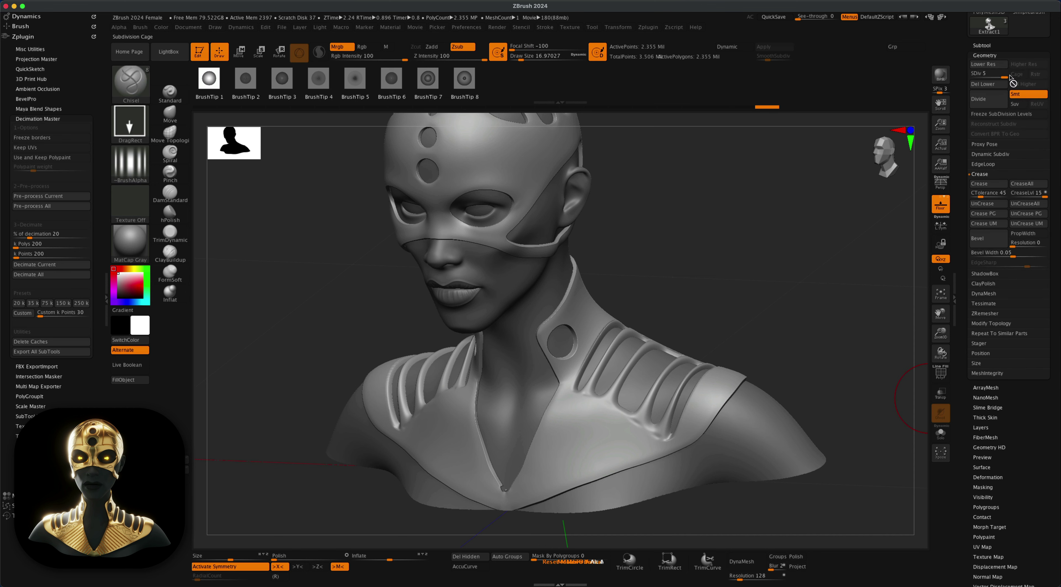
key(shift+d)
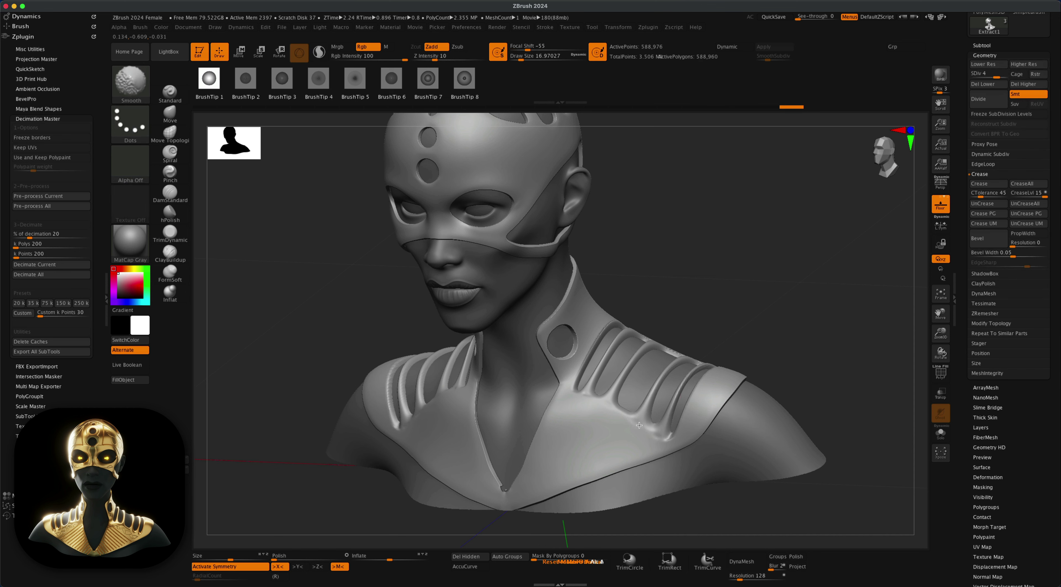
shift+drag(595, 390, 609, 426)
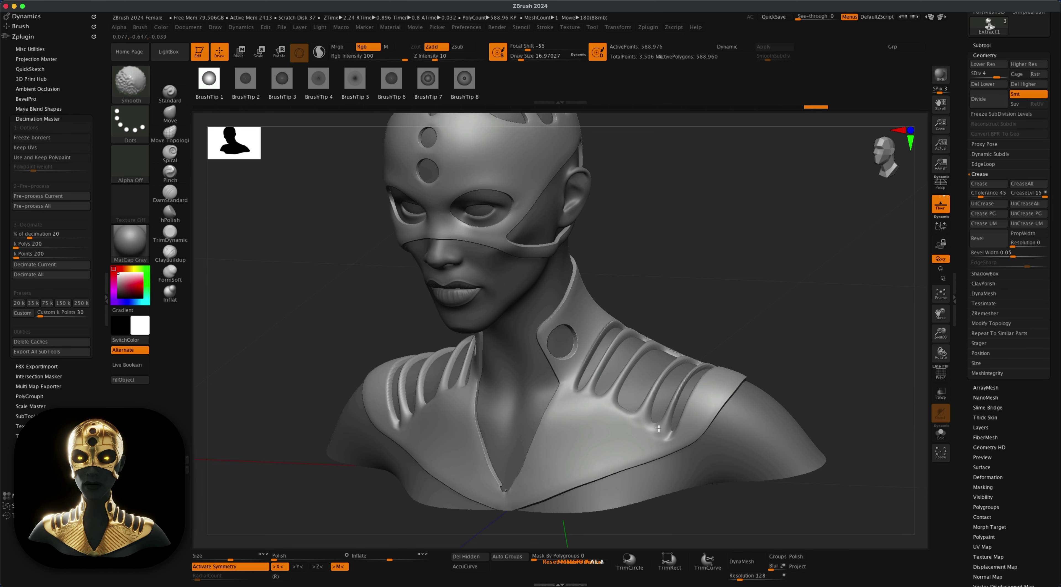
drag(791, 332, 751, 353)
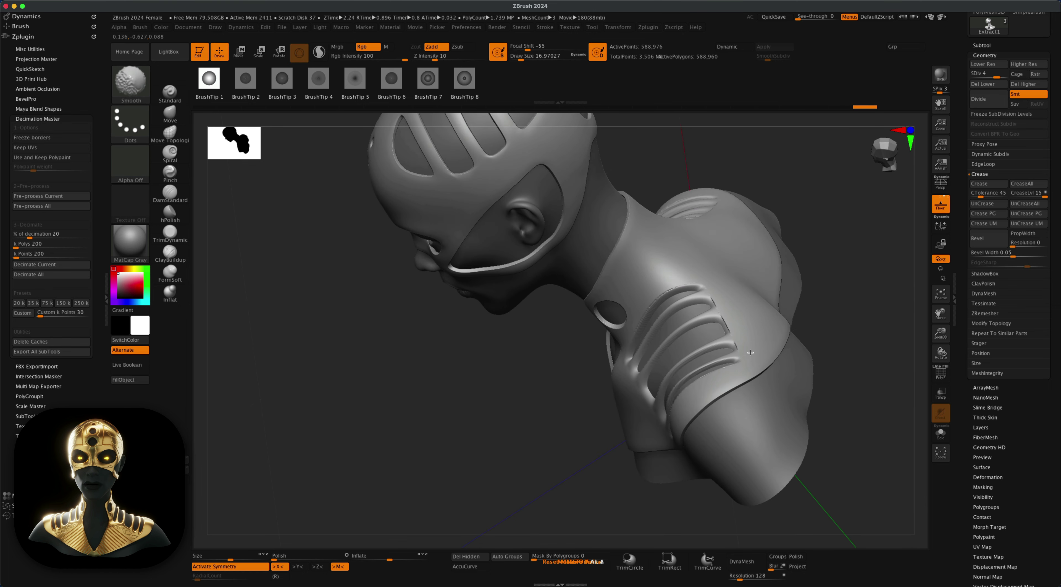
right_drag(730, 326, 698, 388)
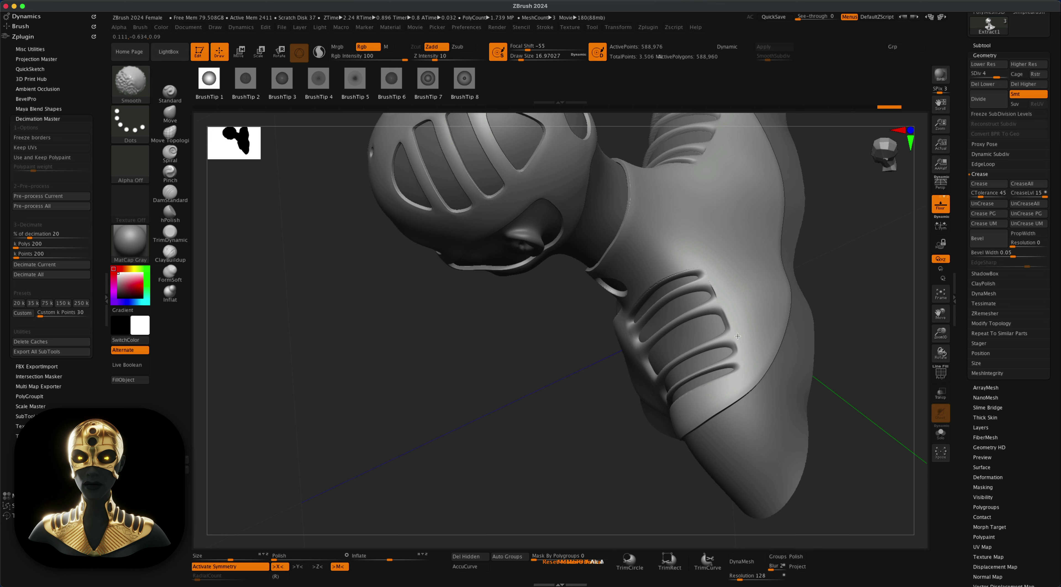
key(ctrl+z)
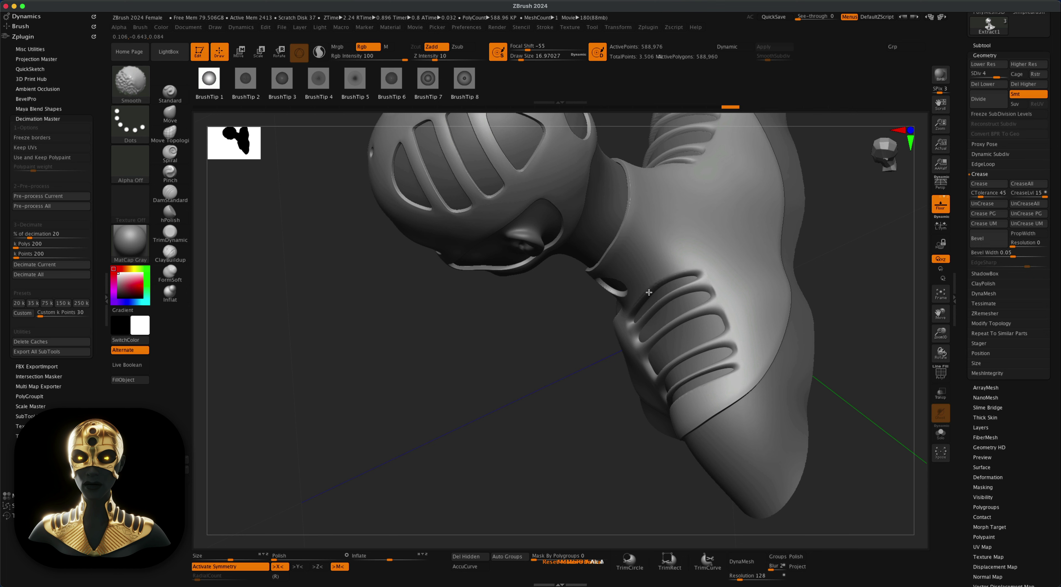
key(d)
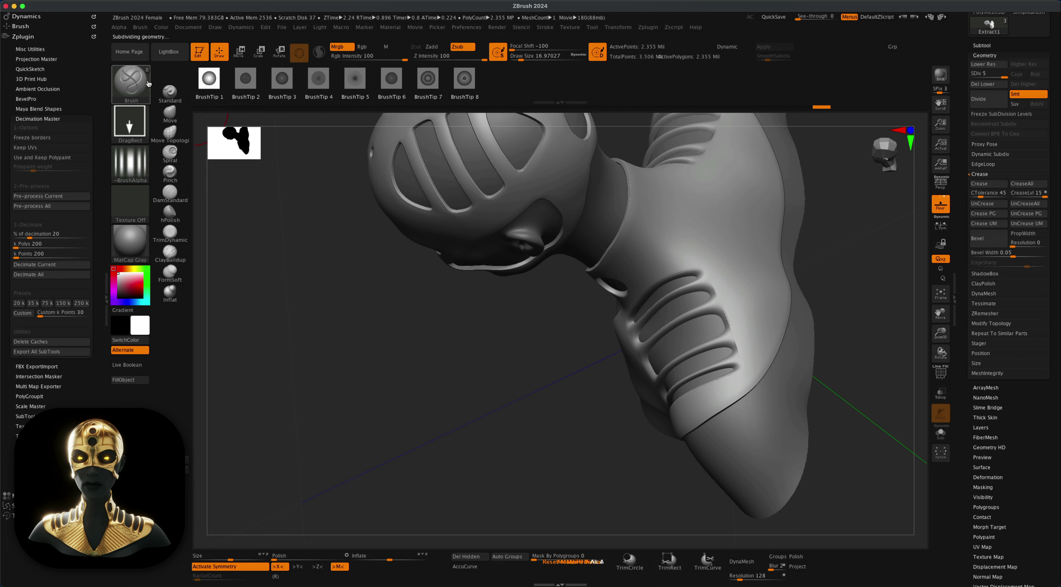
- Try SmoothValleys as the smoothing brush
click(131, 84)
key(s)
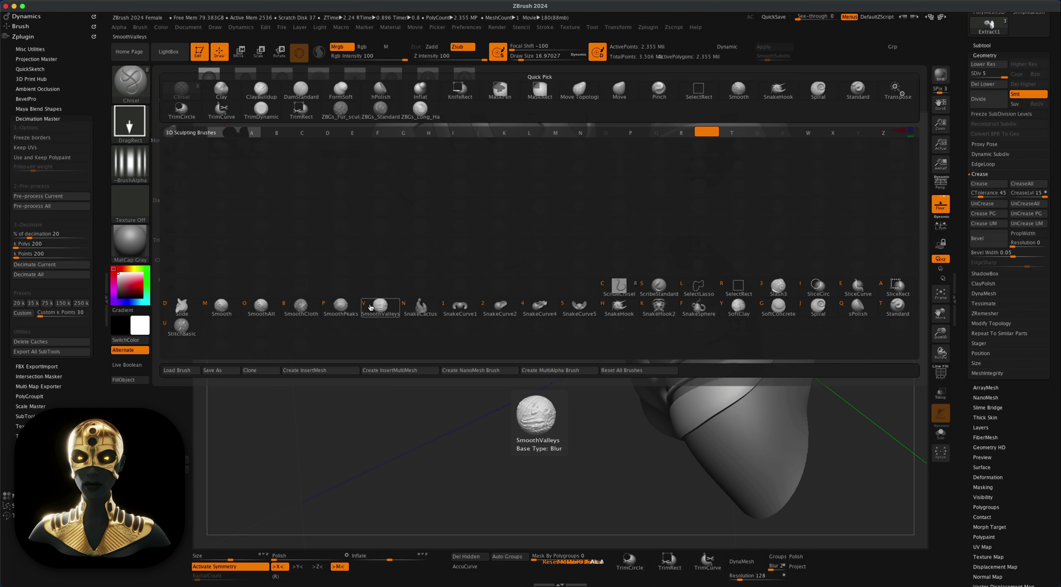
click(379, 306)
click(343, 324)
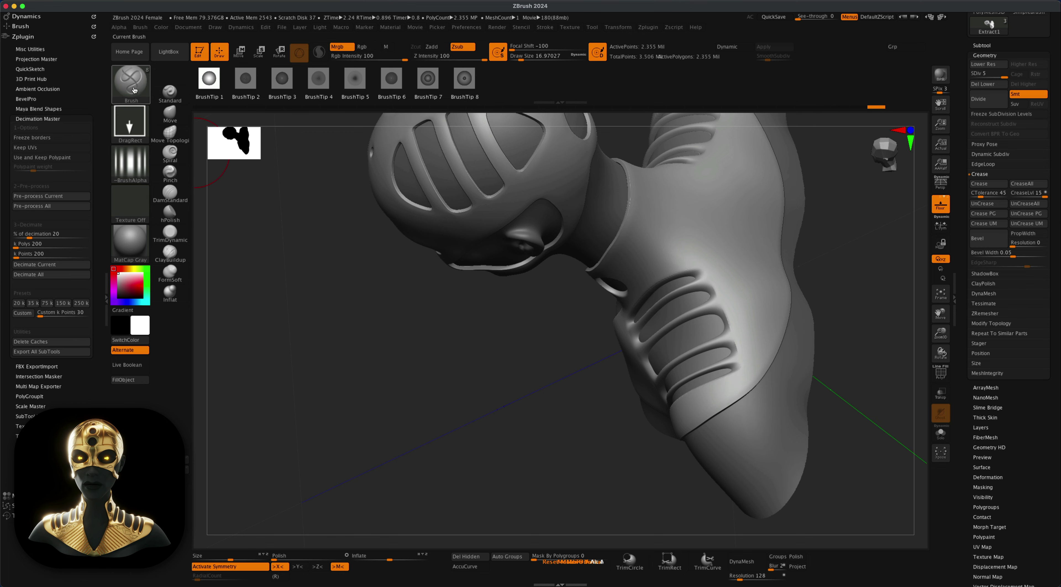
- Set the standard Smooth brush as the smoothing brush and smooth the ends of the shoulder slots
click(135, 87)
key(s)
key(m)
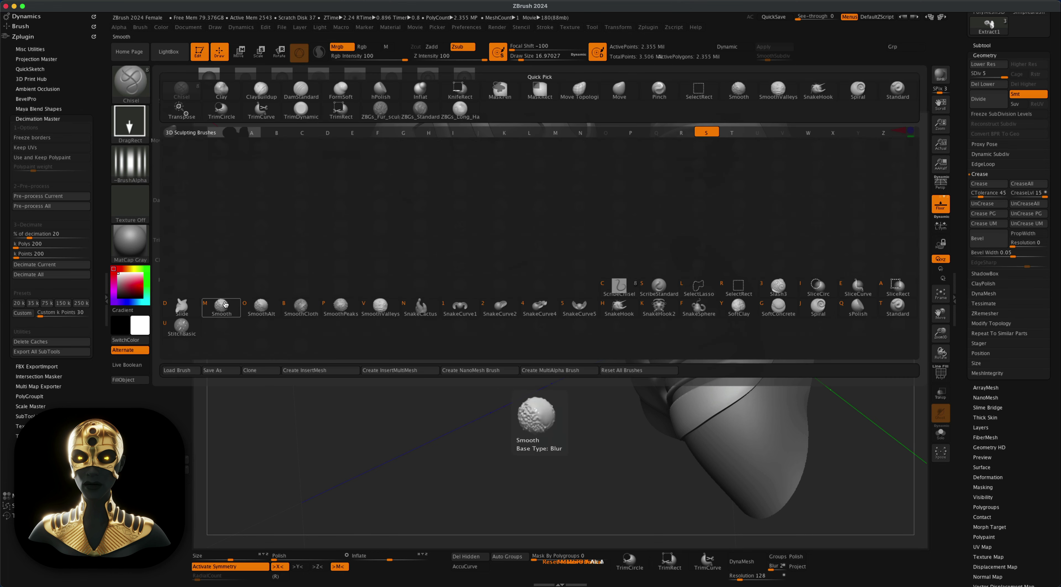
click(248, 324)
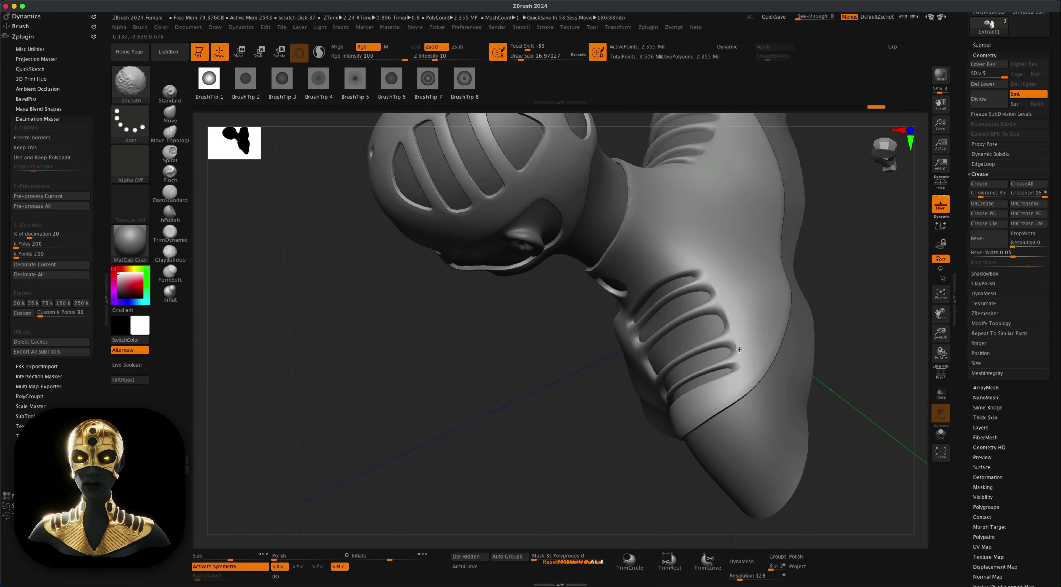
mouse_move(660, 279)
shift+mouse_down()
mouse_move(715, 247)
mouse_move(752, 361)
shift+mouse_up()
- Carve one long and one short diagonal groove into the collar's chest with the Chisel brush and Dots stroke
drag(601, 423, 603, 408)
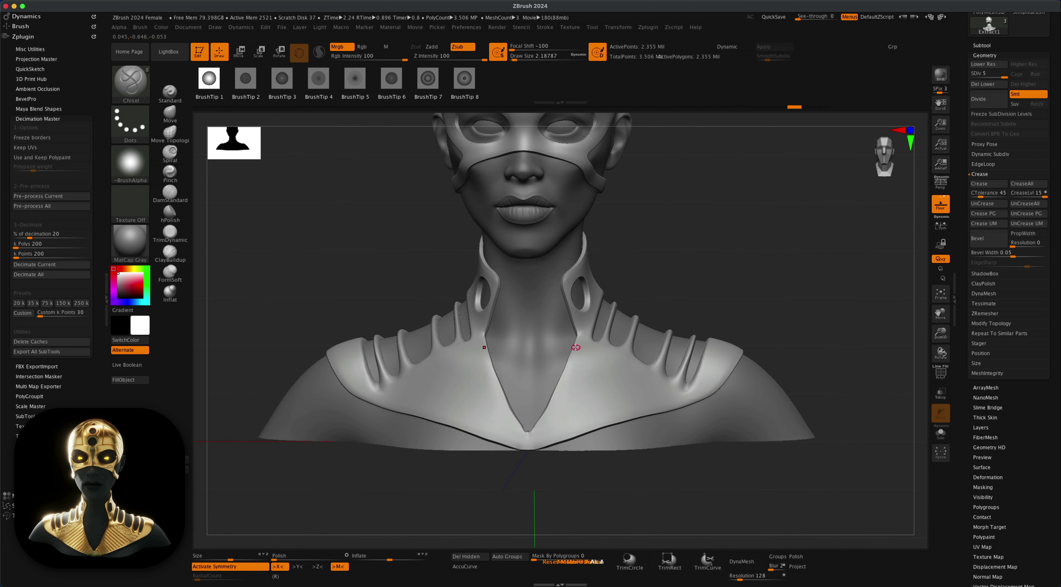
drag(576, 347, 664, 415)
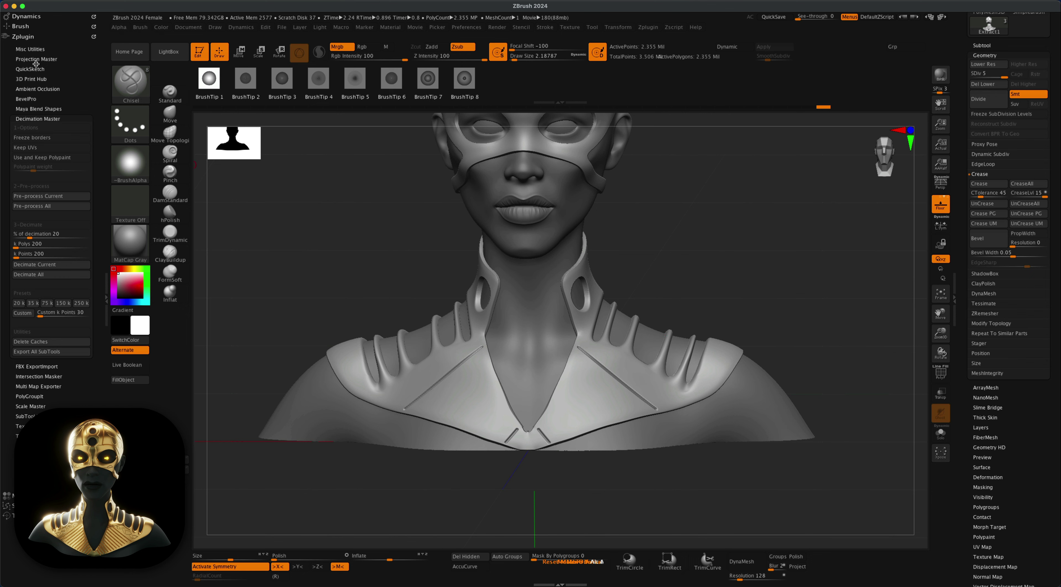
- Interpolate between the last two strokes to fill the collar's chest with parallel grooves
click(35, 26)
drag(86, 305, 81, 197)
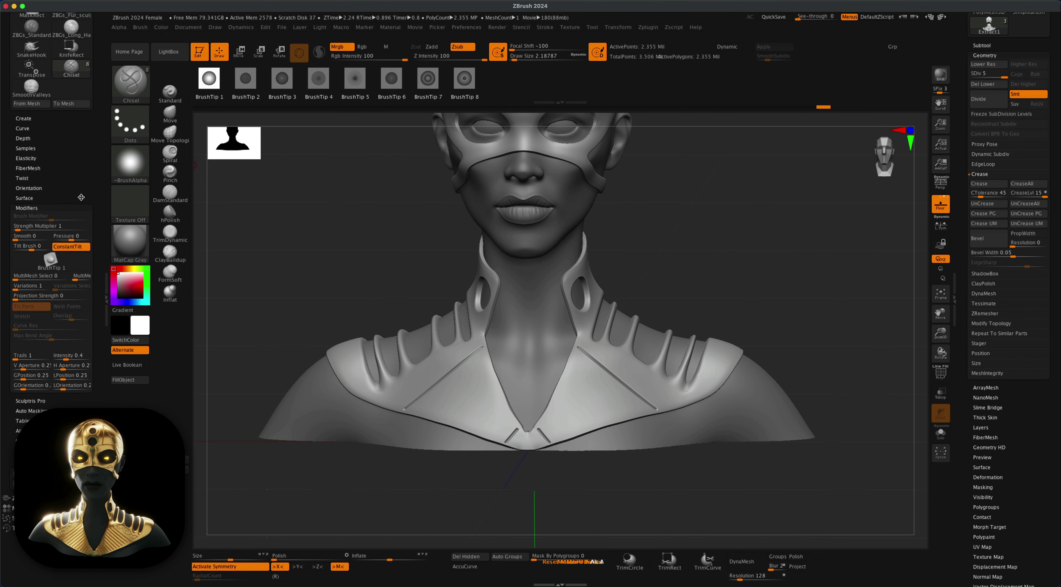
scroll(81, 198, down, 5)
scroll(44, 326, up, 2)
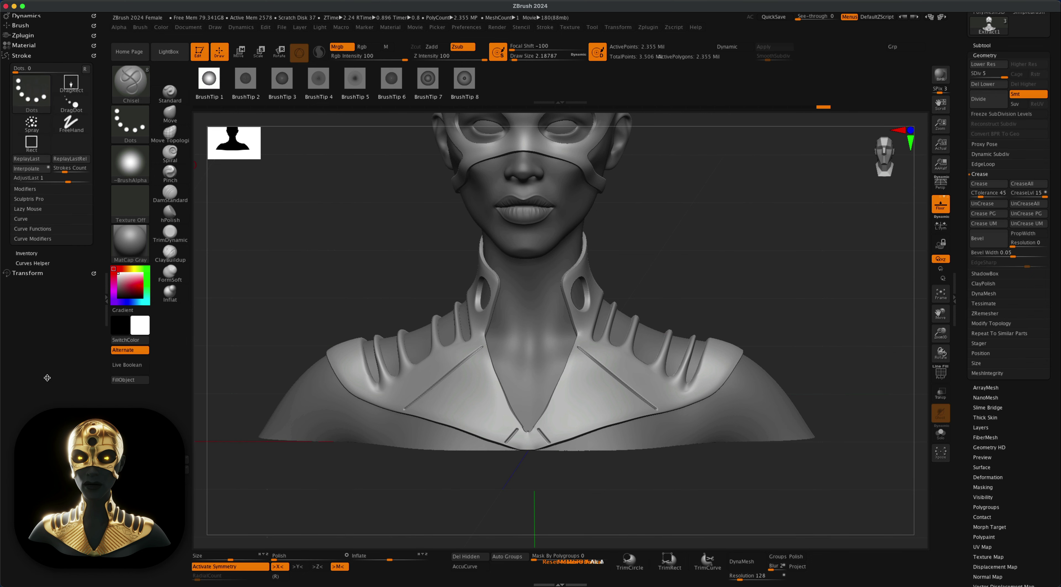
click(24, 189)
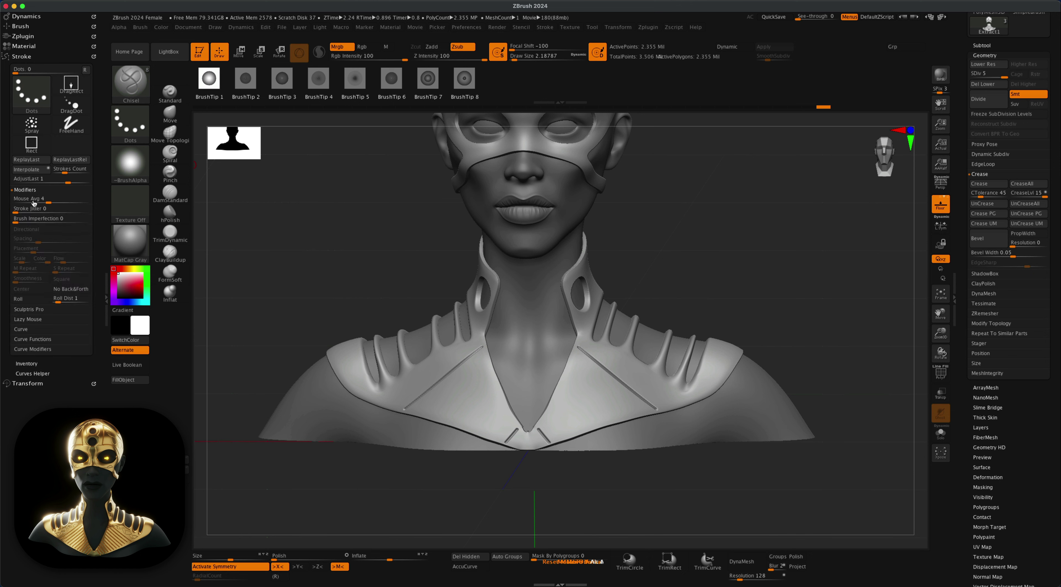
click(40, 331)
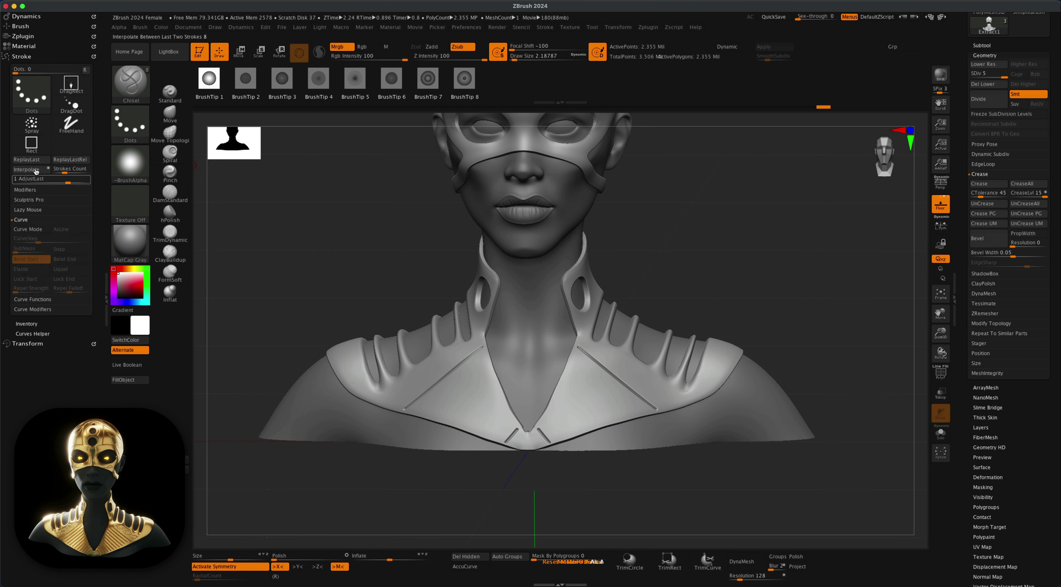
click(35, 171)
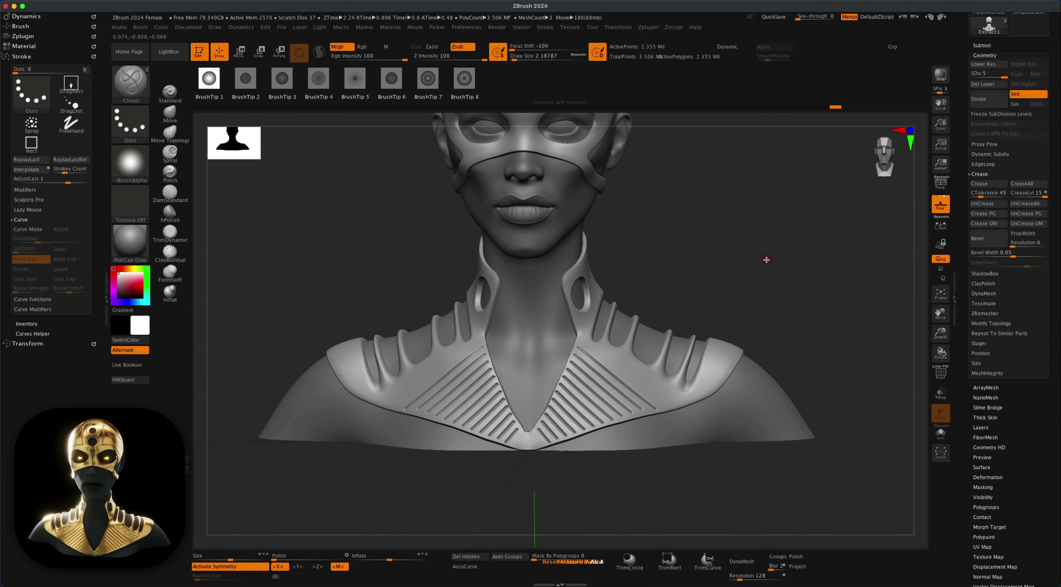
- Carve a symmetrical four-sided panel outline into the mask's forehead and temples with the Chisel brush
mouse_move(762, 256)
mouse_down()
mouse_move(781, 262)
mouse_move(765, 263)
mouse_move(771, 253)
mouse_up()
alt+drag(766, 191, 733, 293)
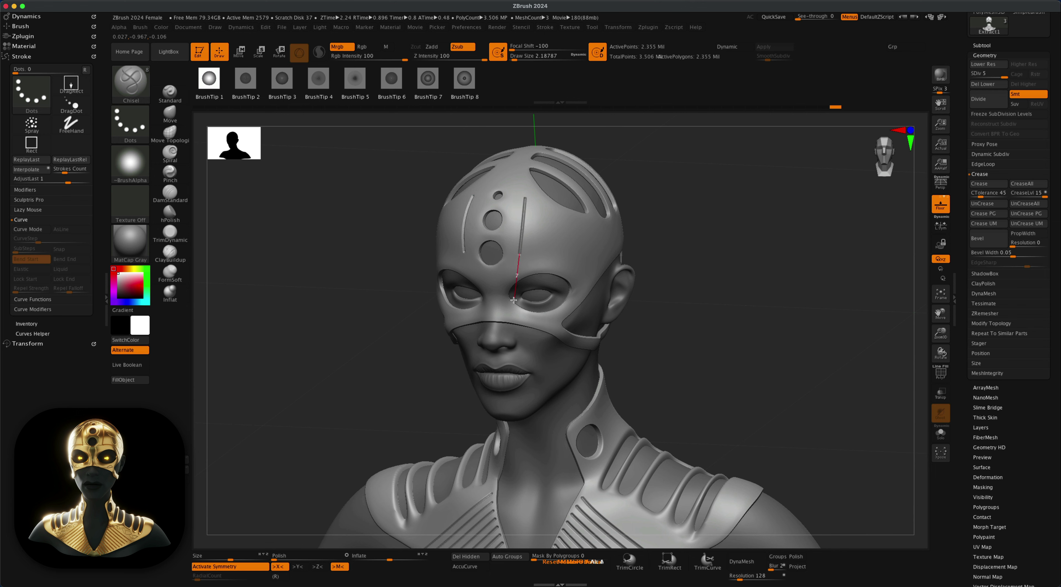
mouse_move(678, 232)
mouse_down()
mouse_move(624, 252)
mouse_move(596, 281)
mouse_up()
key(ctrl+z)
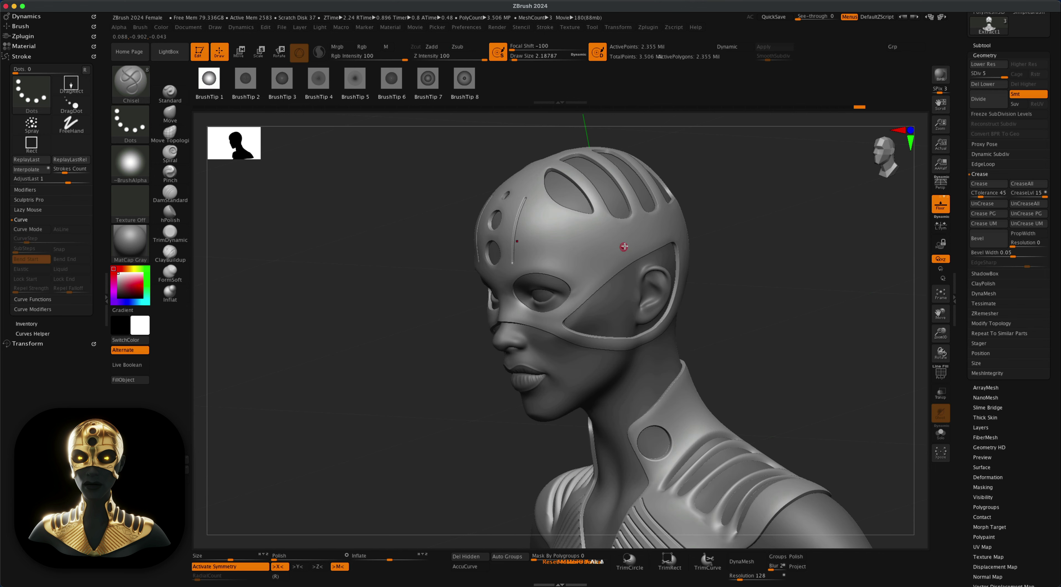
drag(636, 243, 586, 285)
drag(799, 223, 838, 225)
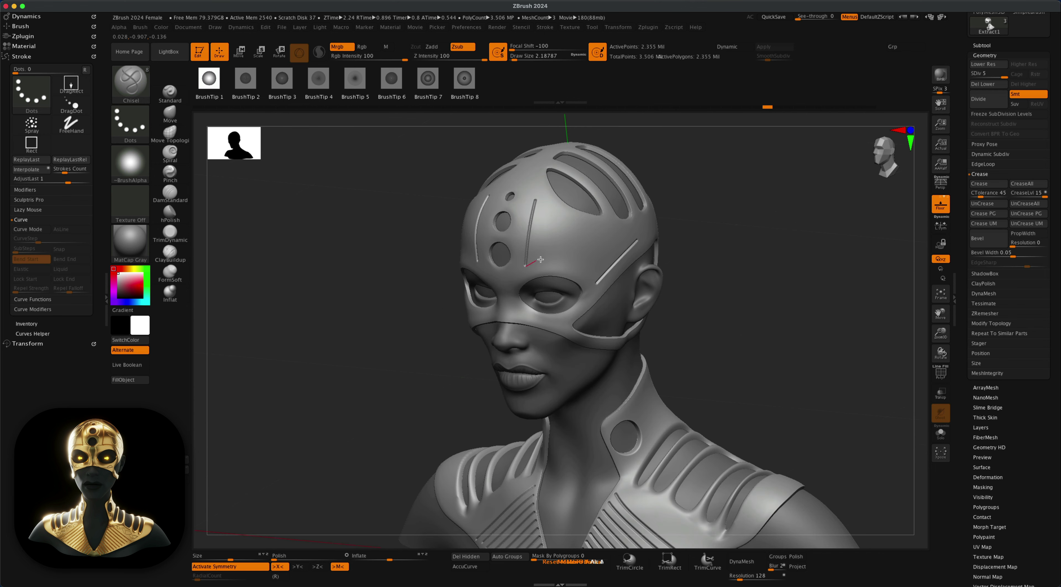
key(ctrl+z)
drag(731, 262, 554, 207)
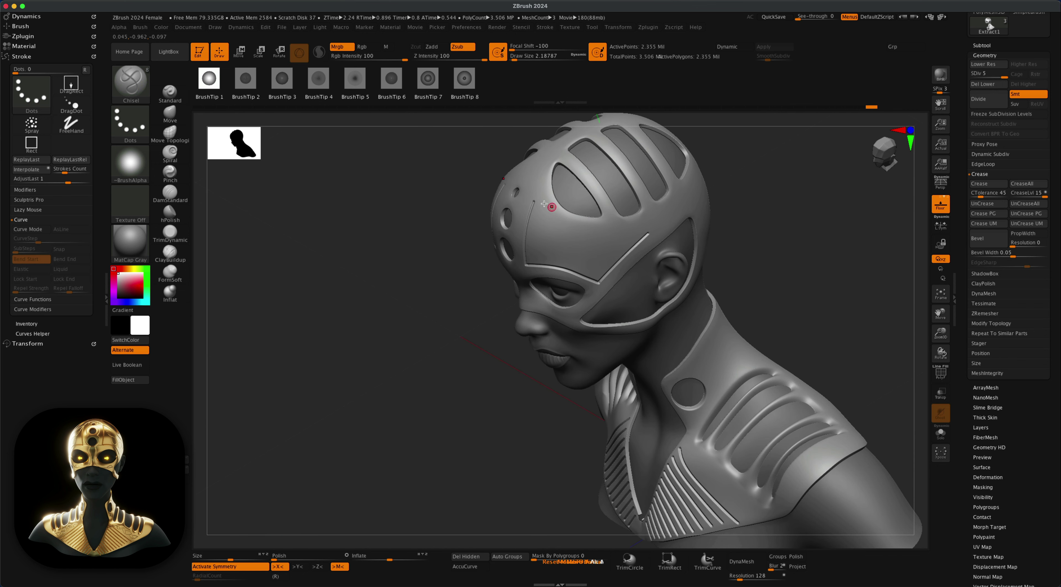
drag(648, 231, 534, 202)
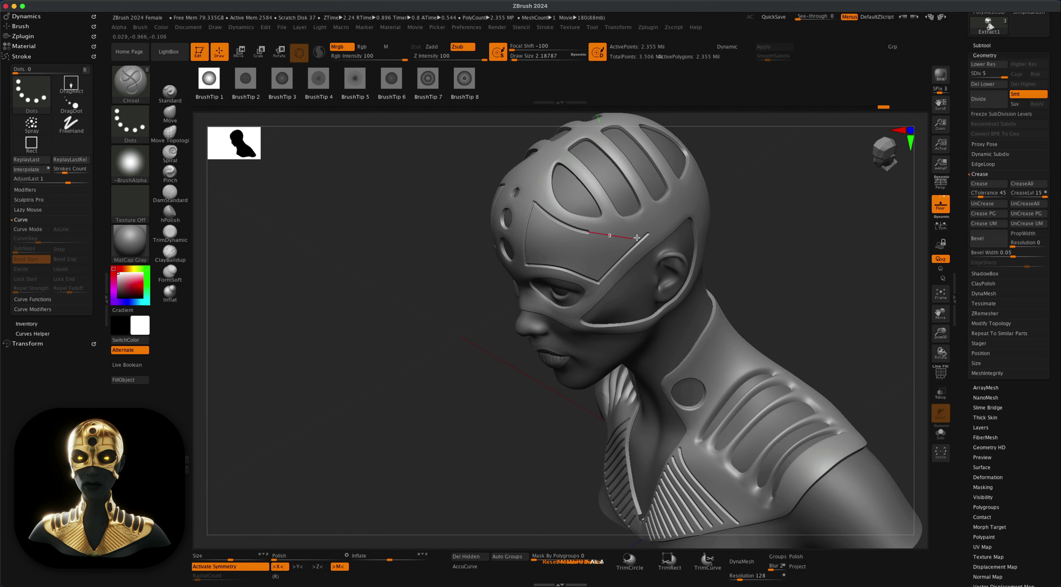
- Turn on perspective with the whole bust framed and choose the Metal material
drag(787, 206, 717, 284)
key(f)
click(941, 183)
mouse_move(816, 275)
mouse_down()
mouse_move(800, 279)
mouse_move(801, 259)
mouse_move(823, 254)
mouse_move(814, 261)
mouse_up()
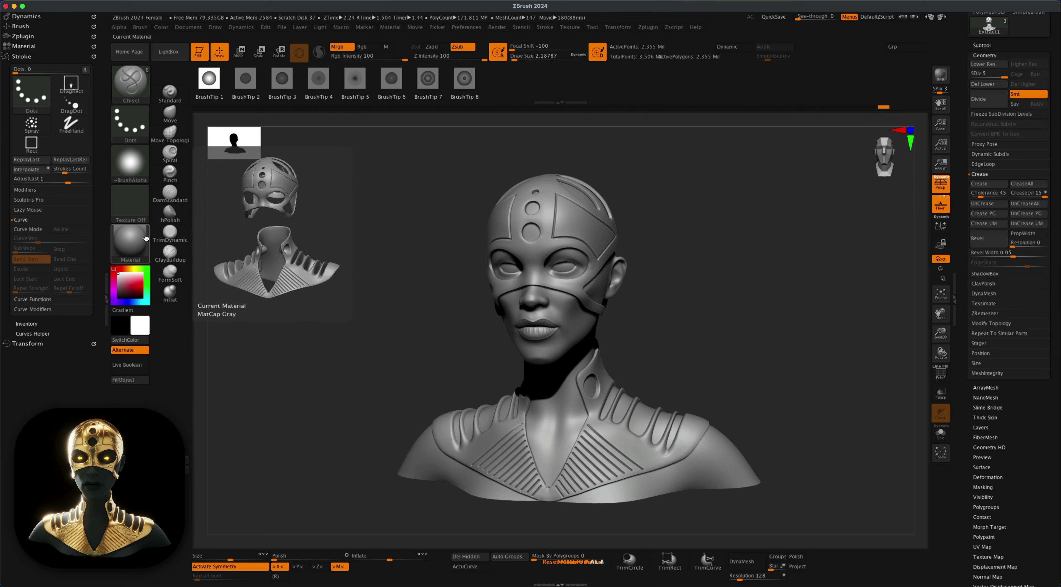
click(131, 243)
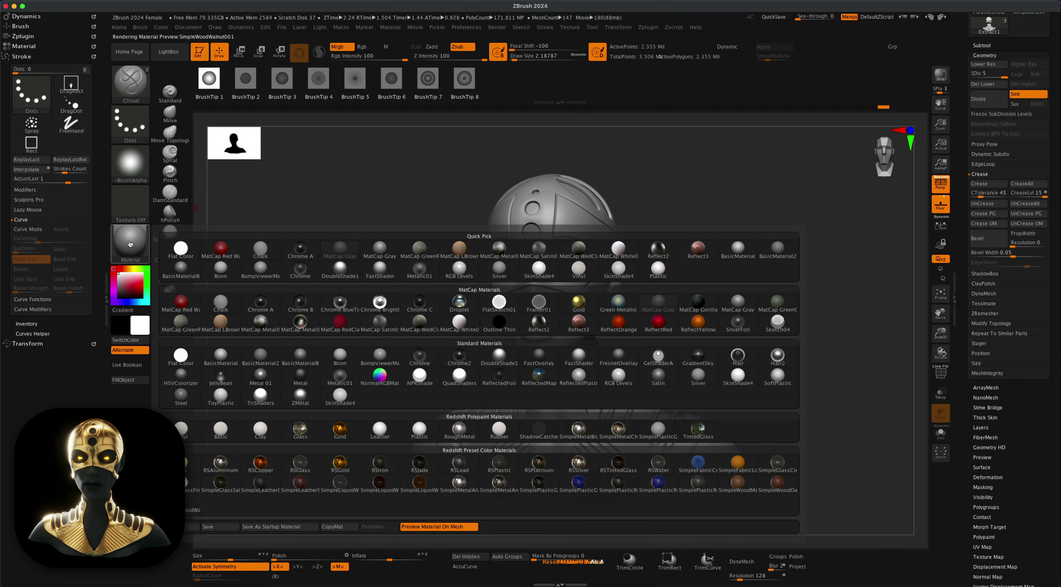
click(290, 368)
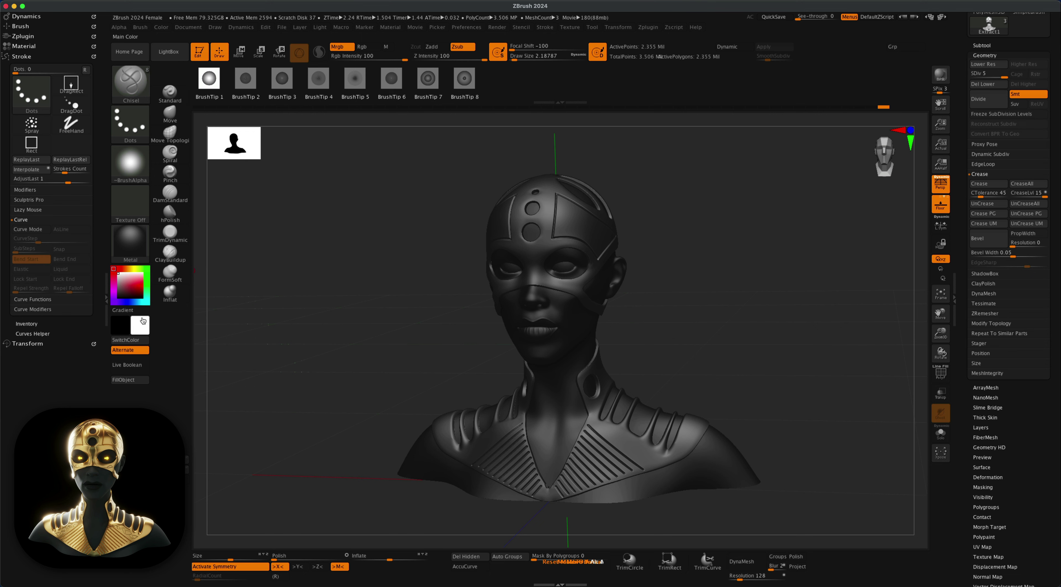
- Set the document background to black and restore white as the main colour
click(134, 340)
click(188, 28)
click(199, 188)
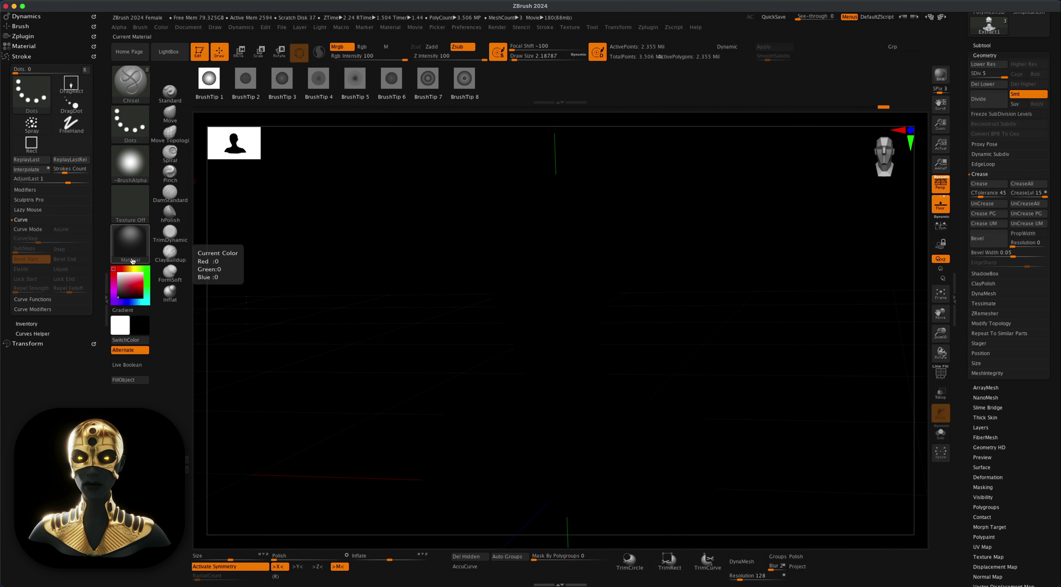
mouse_move(134, 251)
key(v)
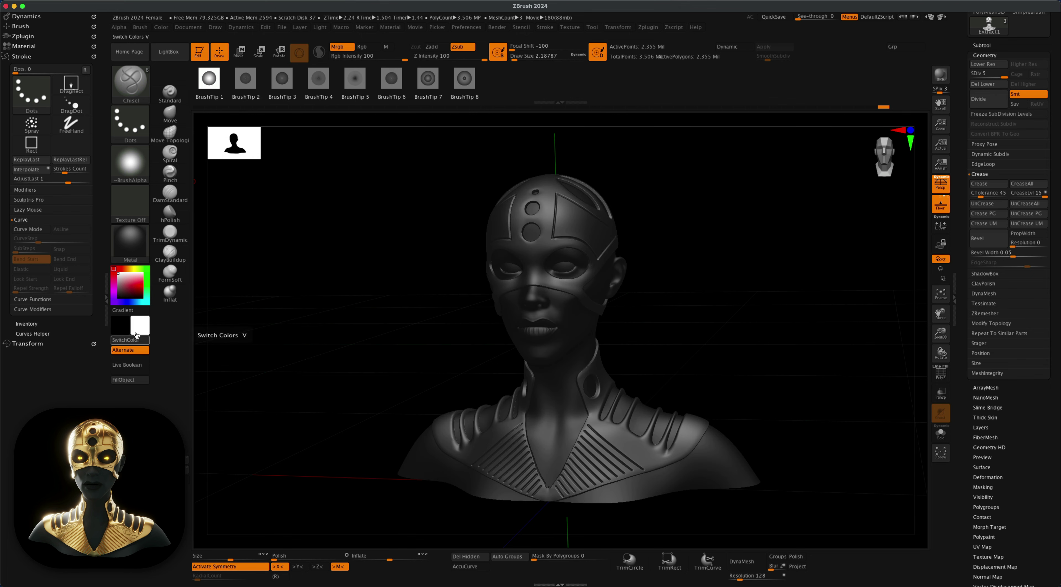
- Give the female_zbrush body the Metal material and the Extract1 armour the Gold material, and run a BPR render
drag(789, 248, 806, 238)
click(1001, 46)
click(1040, 82)
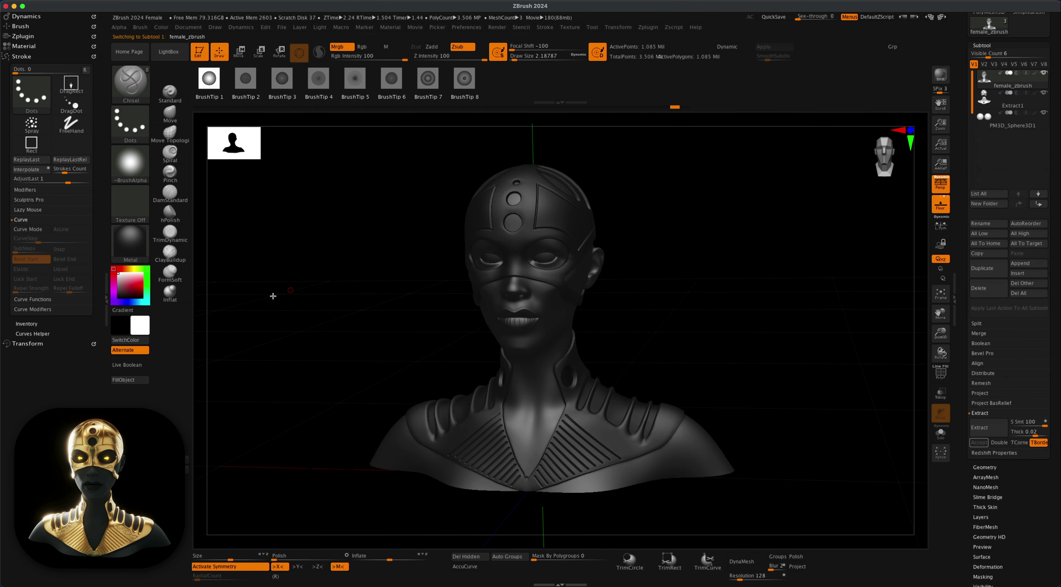
click(1034, 104)
click(131, 243)
click(539, 314)
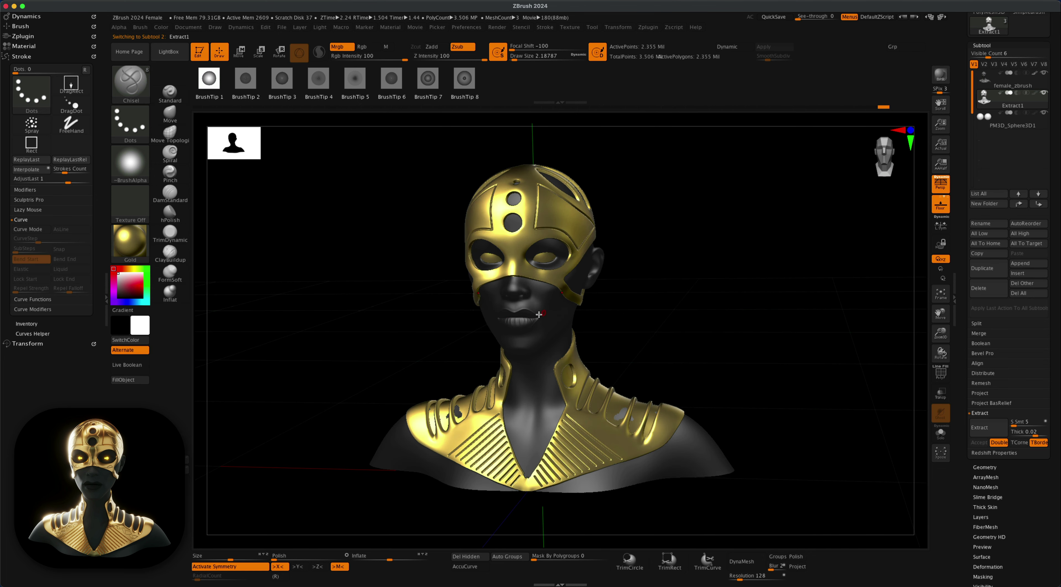
click(941, 75)
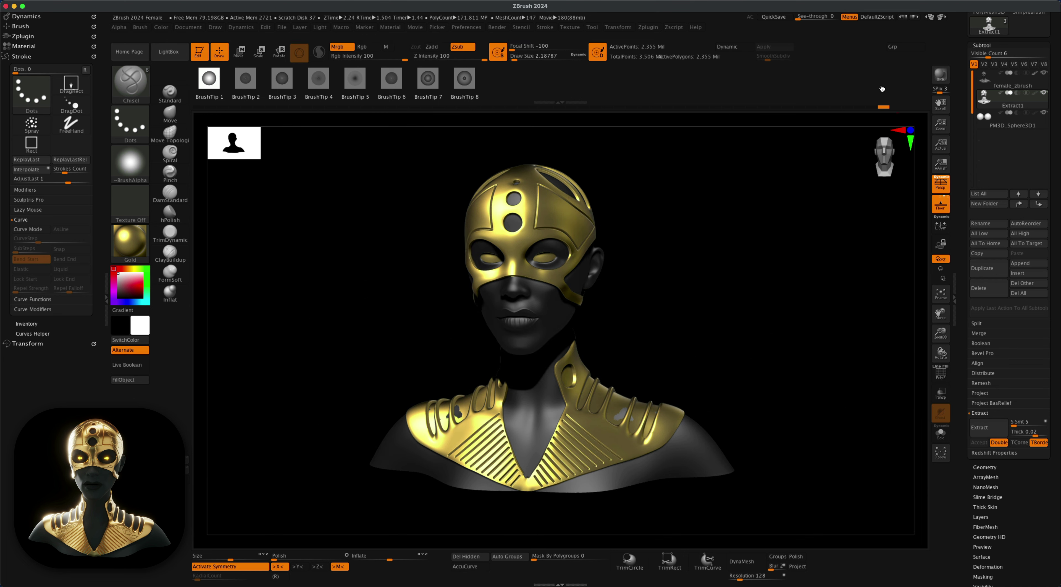
- Assign the Metal material to the PM3D_Sphere3D1 eyes and set Extract1 back to Gold
mouse_move(1039, 126)
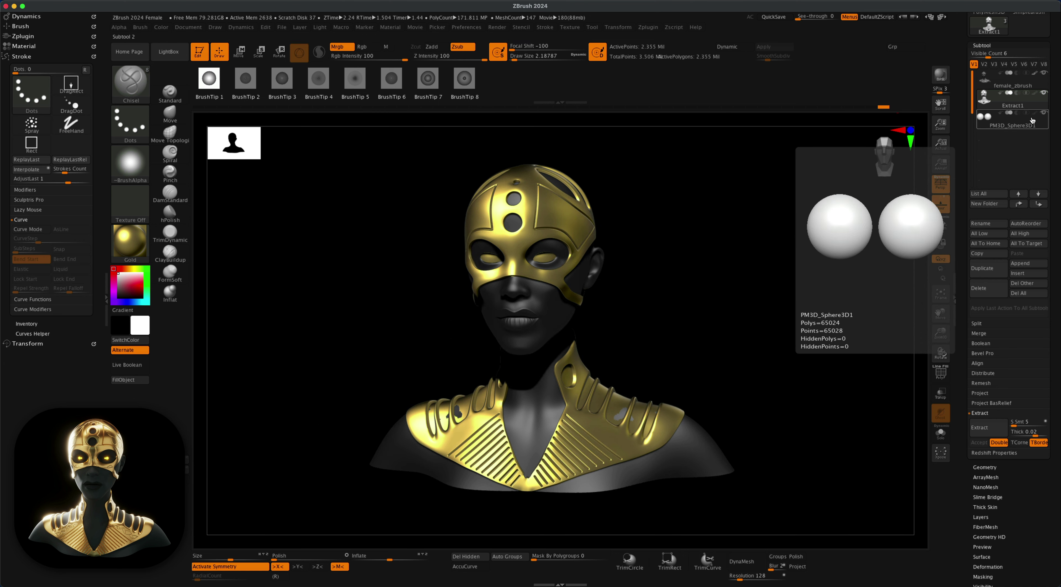
click(1033, 120)
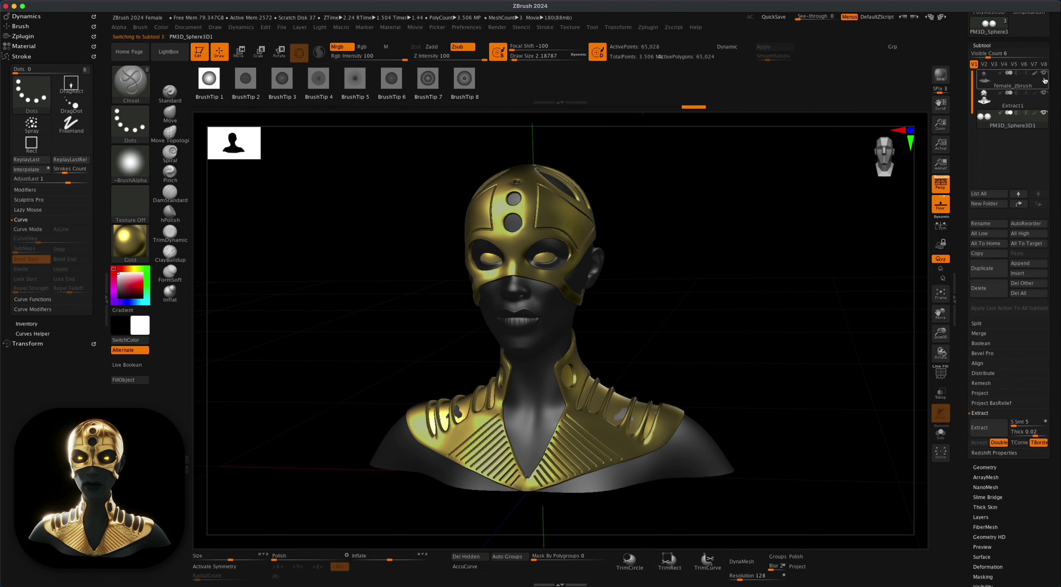
click(130, 243)
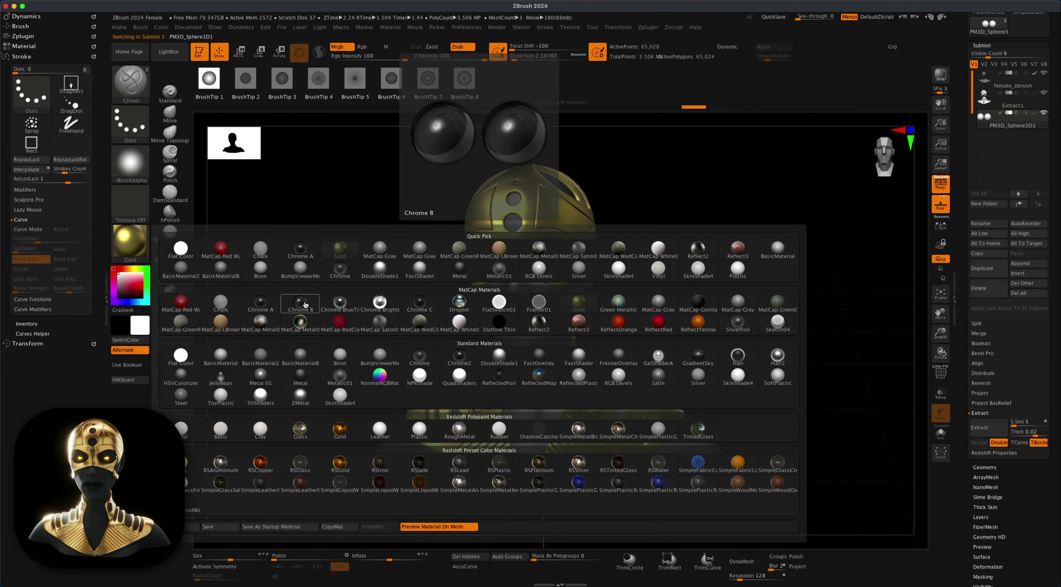
click(300, 374)
click(1019, 90)
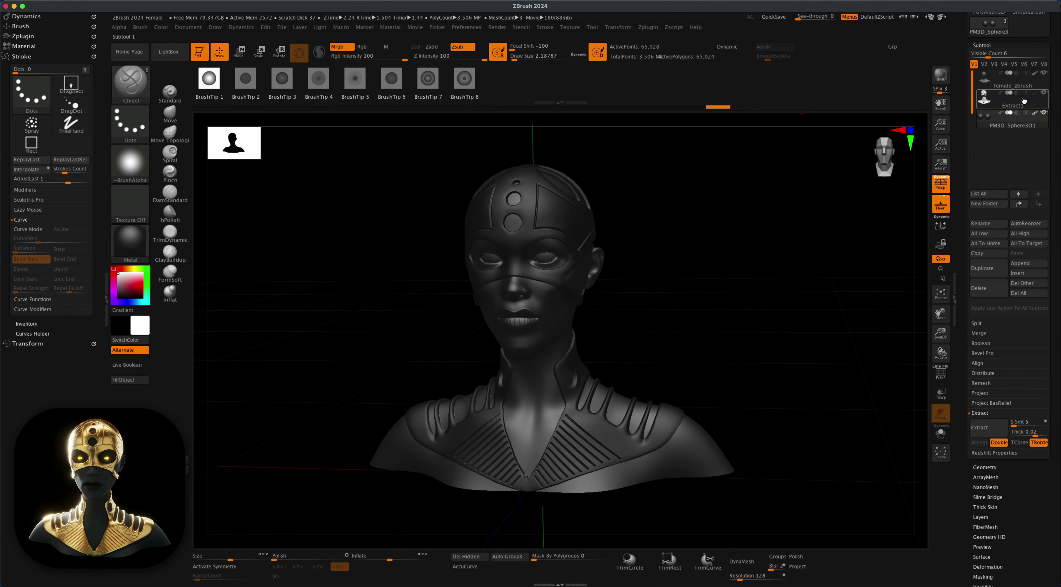
click(1019, 91)
click(130, 243)
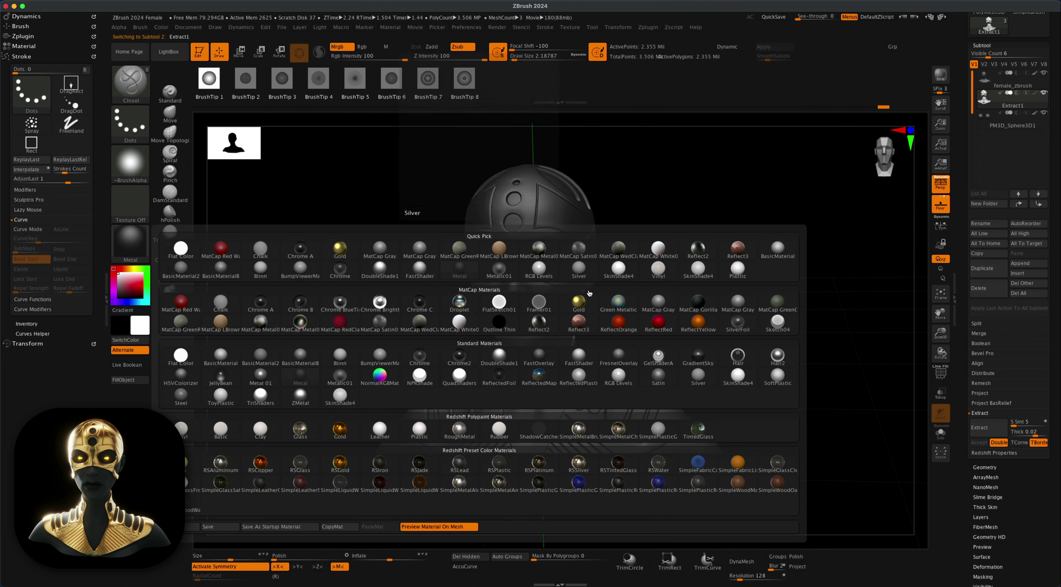
click(585, 299)
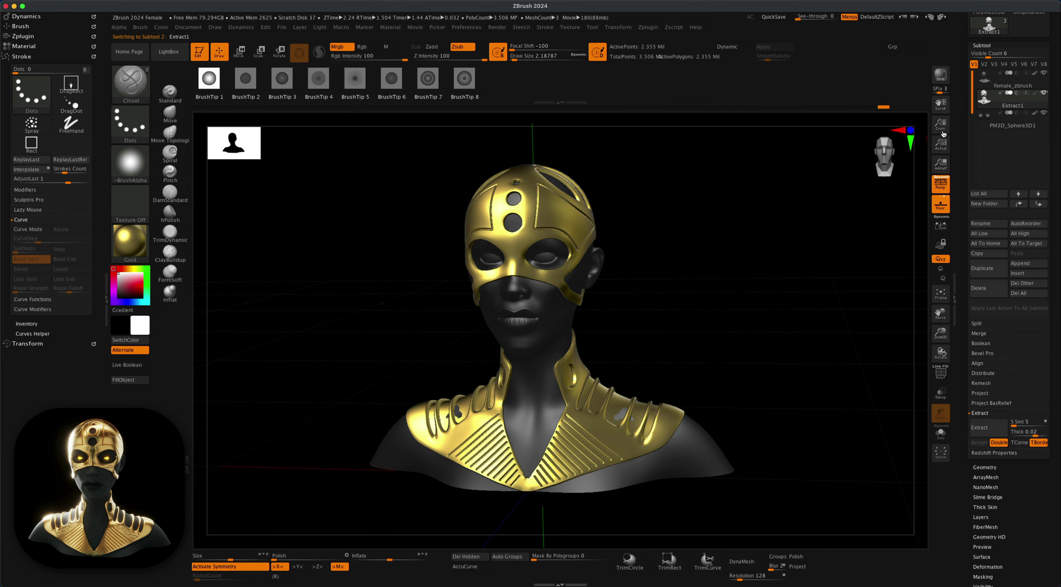
- Inspect the gold armour on its own by hiding the female_zbrush body and showing it again
click(1044, 73)
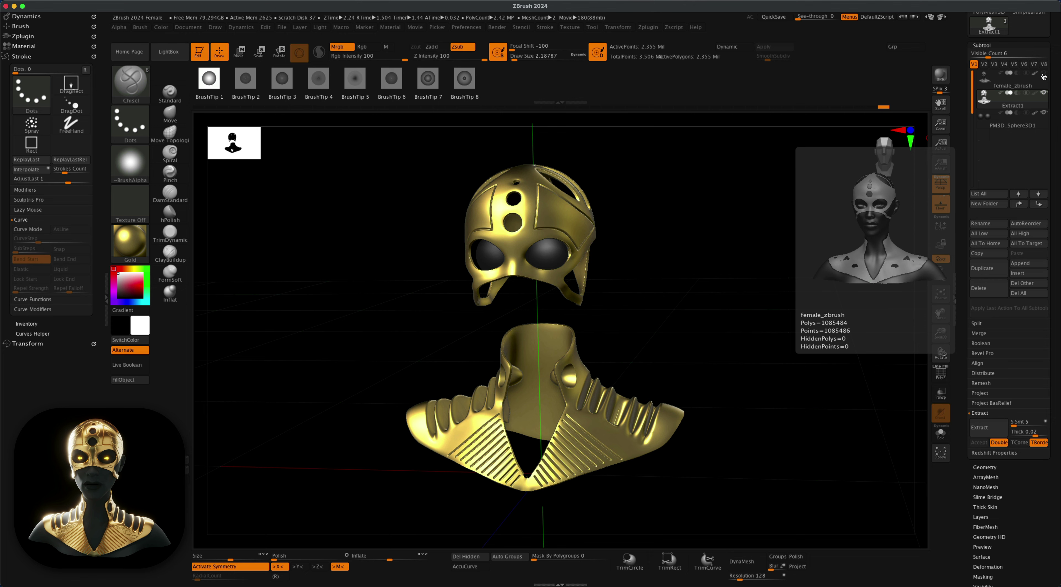
click(1044, 73)
drag(824, 246, 814, 252)
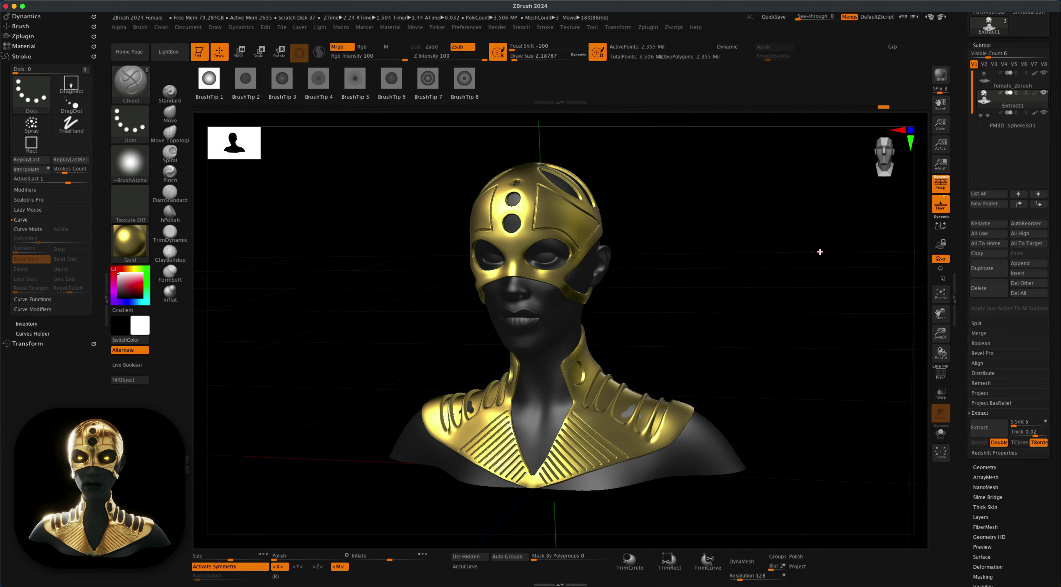
click(1043, 73)
mouse_move(874, 230)
mouse_down()
mouse_move(814, 249)
mouse_move(841, 220)
mouse_move(818, 217)
mouse_up()
click(1044, 73)
- Render the bust with BPR from a three-quarter angle and again from a more frontal angle
click(941, 75)
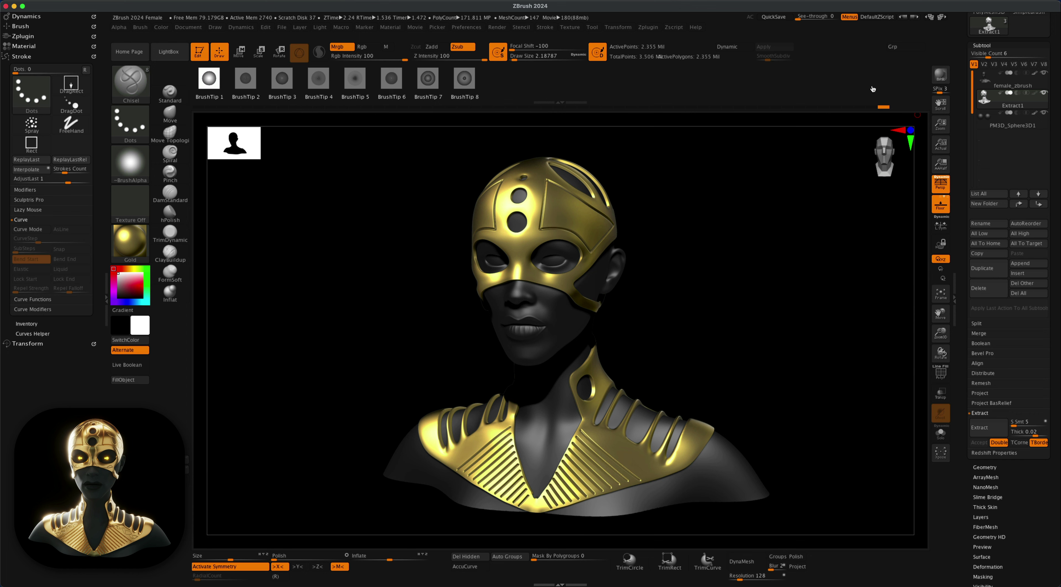
drag(811, 214, 808, 228)
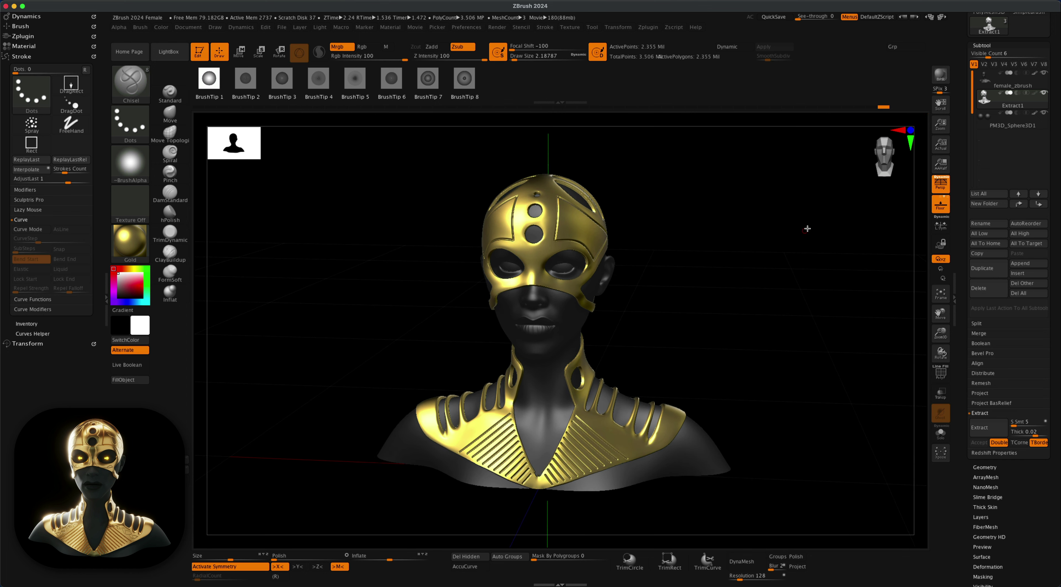
key(shift+r)
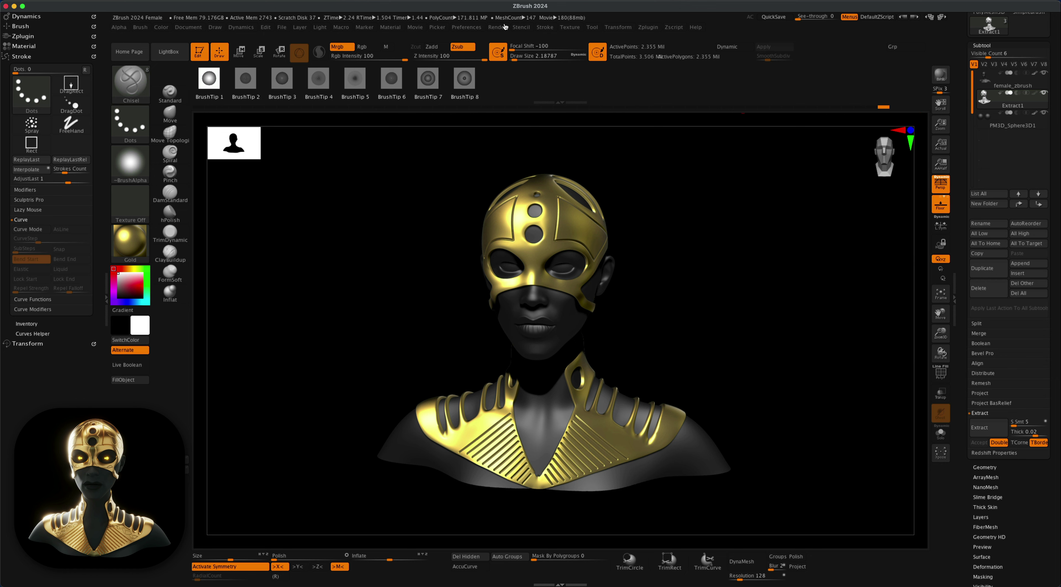
- Enable the Sharpen filter in slot F3 of the BPR filters
click(504, 27)
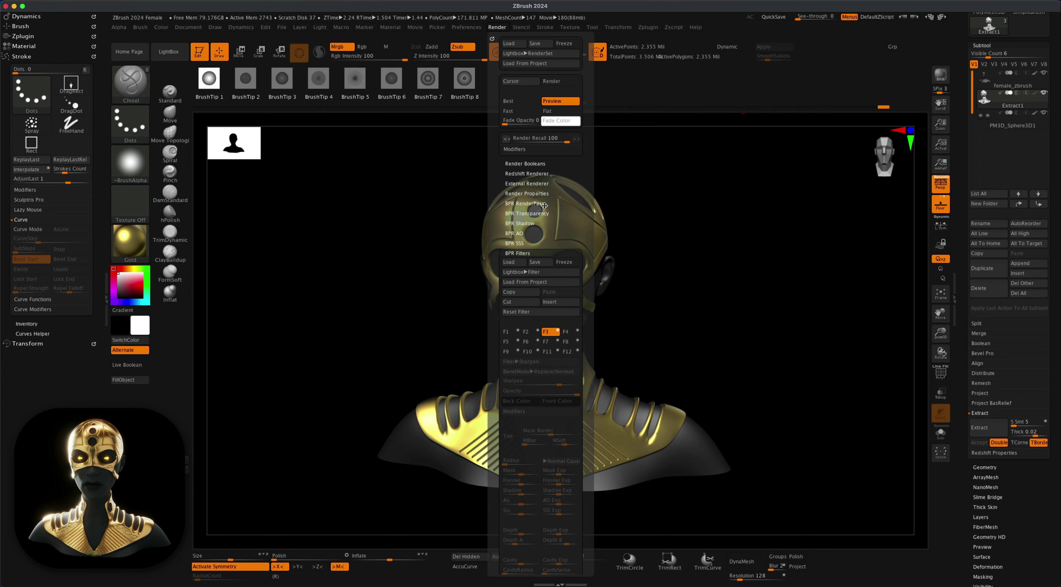
click(557, 331)
drag(511, 458, 530, 460)
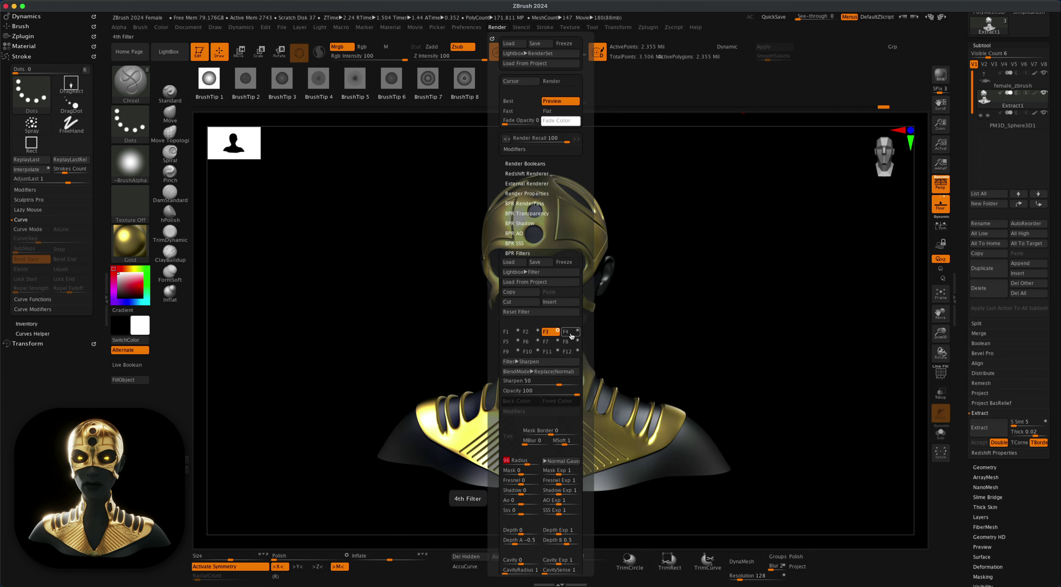
click(515, 341)
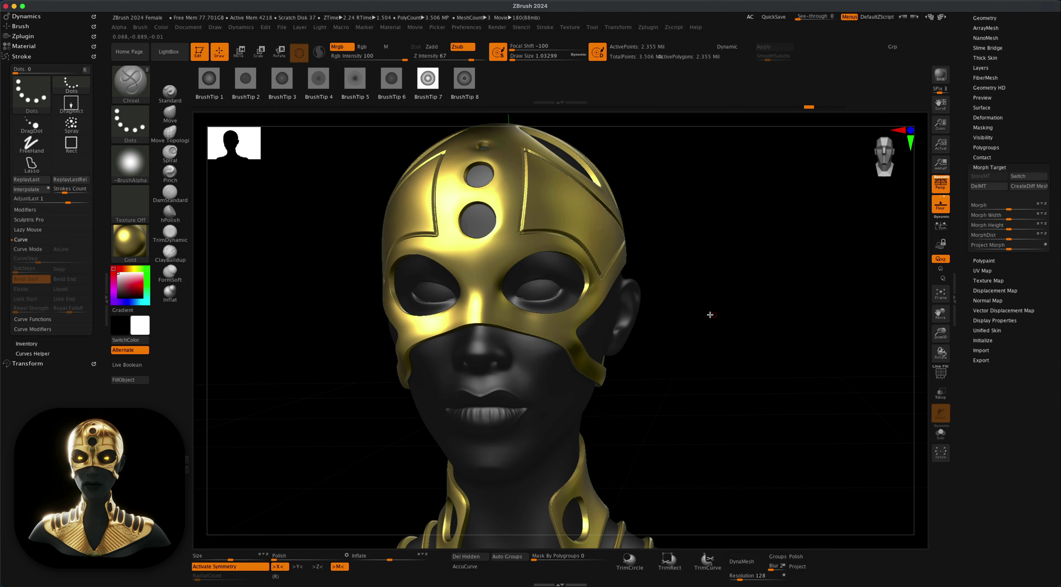
mouse_move(415, 230)
mouse_down()
mouse_move(443, 298)
mouse_move(432, 325)
mouse_up()
key(super+z)
key(super+z)
- Carve two intertwined wavy grooves inside the mask's forehead panel with the Chisel brush
mouse_move(416, 252)
mouse_down()
mouse_move(433, 250)
mouse_move(435, 302)
mouse_up()
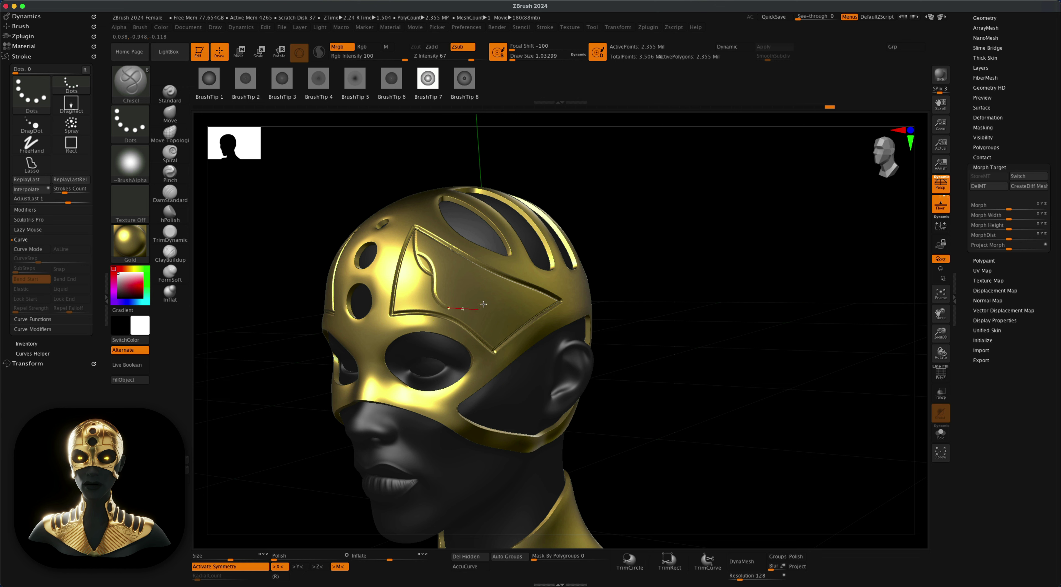
drag(498, 317, 498, 343)
key(super+z)
drag(485, 299, 503, 339)
mouse_move(502, 354)
mouse_down()
mouse_move(494, 339)
mouse_move(501, 345)
mouse_up()
key(ctrl+z)
key(ctrl+shift+z)
mouse_move(434, 274)
mouse_down()
mouse_move(482, 327)
mouse_move(527, 304)
mouse_up()
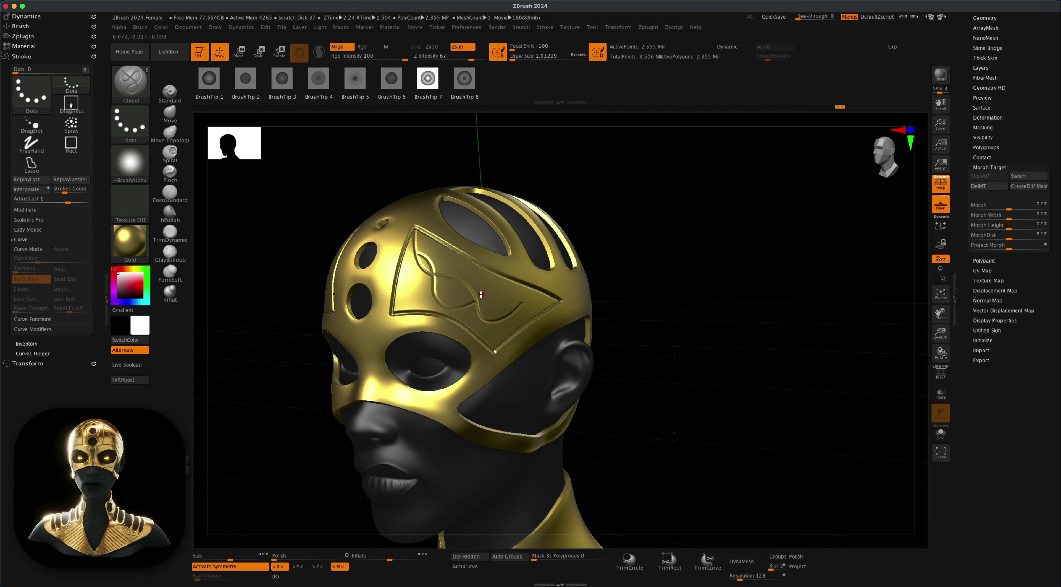
drag(544, 343, 545, 343)
- Carve flowing symmetrical grooves down the mask's nose bridge and under the eye openings, curving across the cheeks
mouse_move(470, 300)
right_down()
mouse_move(664, 306)
mouse_move(677, 344)
right_up()
drag(688, 314, 523, 394)
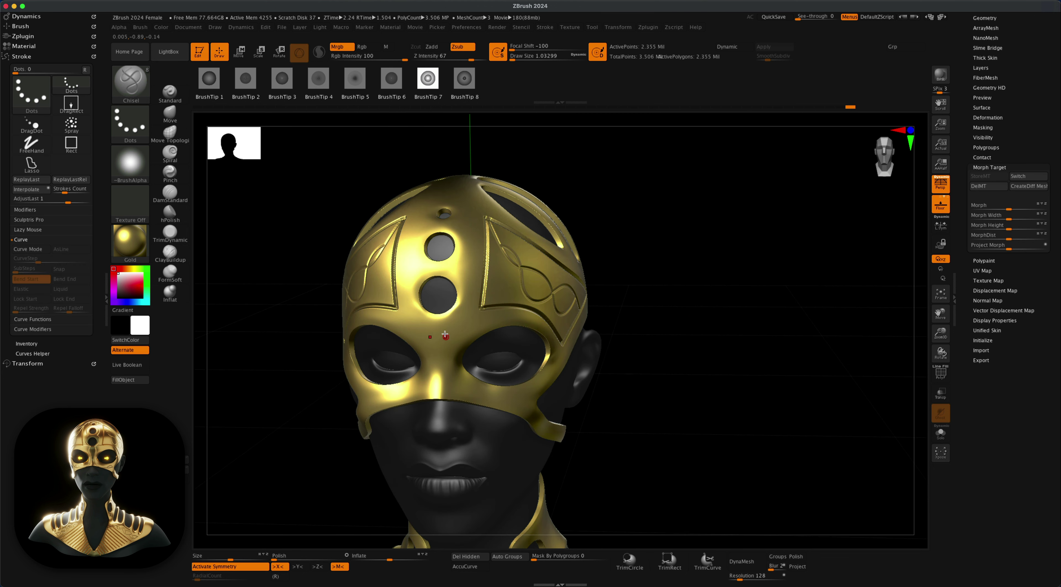
mouse_move(449, 315)
mouse_down()
mouse_move(449, 398)
mouse_move(513, 406)
mouse_move(516, 390)
mouse_up()
right_drag(498, 403, 507, 407)
mouse_move(506, 407)
mouse_down()
mouse_move(524, 392)
mouse_move(555, 410)
mouse_up()
drag(556, 466, 557, 469)
- Extend the forehead panel's lower corner to the ear opening and carve a groove across the brow beneath the lowest hole
mouse_move(732, 453)
mouse_down()
mouse_move(753, 447)
mouse_move(717, 452)
mouse_up()
mouse_move(585, 347)
mouse_down()
mouse_move(577, 401)
mouse_move(584, 351)
mouse_move(589, 388)
mouse_up()
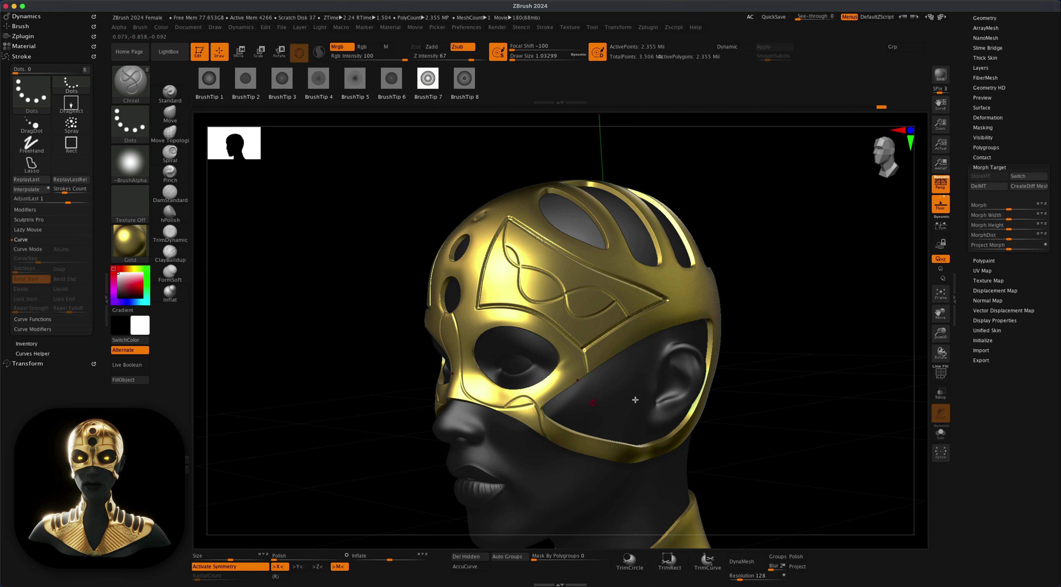
right_drag(636, 399, 704, 313)
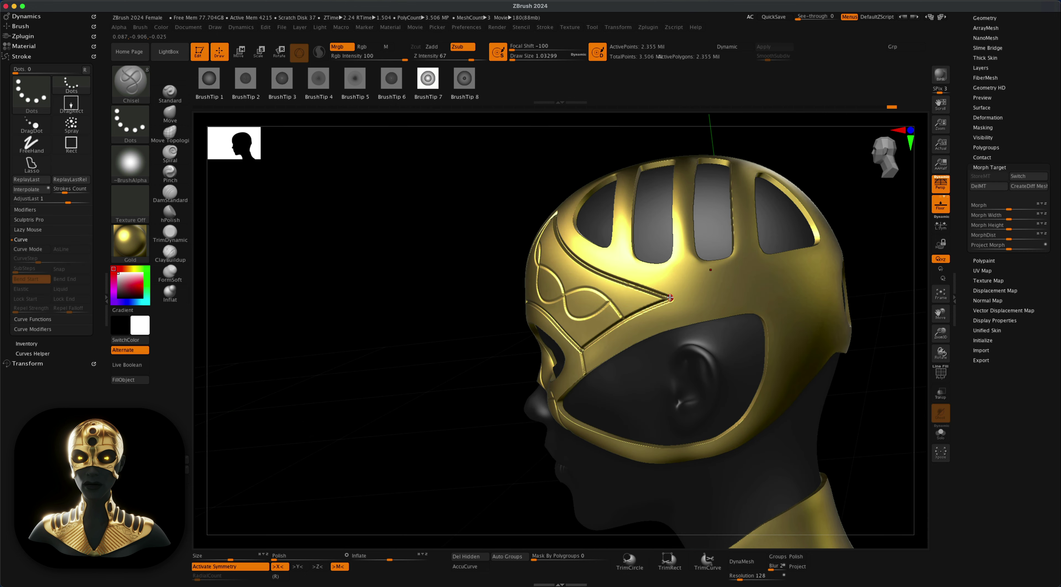
right_drag(701, 348, 734, 350)
drag(564, 351, 576, 361)
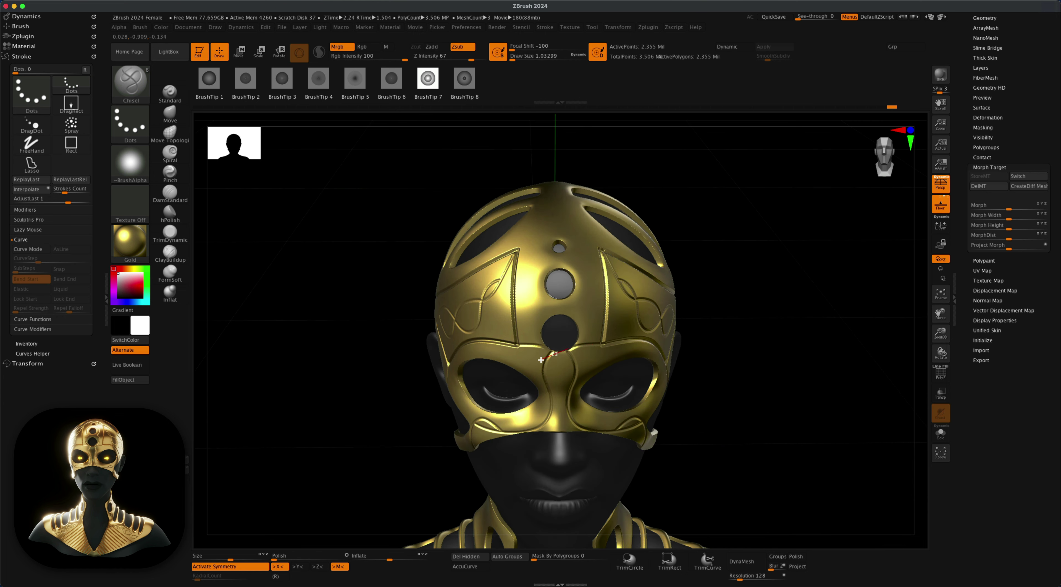
drag(733, 320, 740, 264)
drag(602, 344, 570, 350)
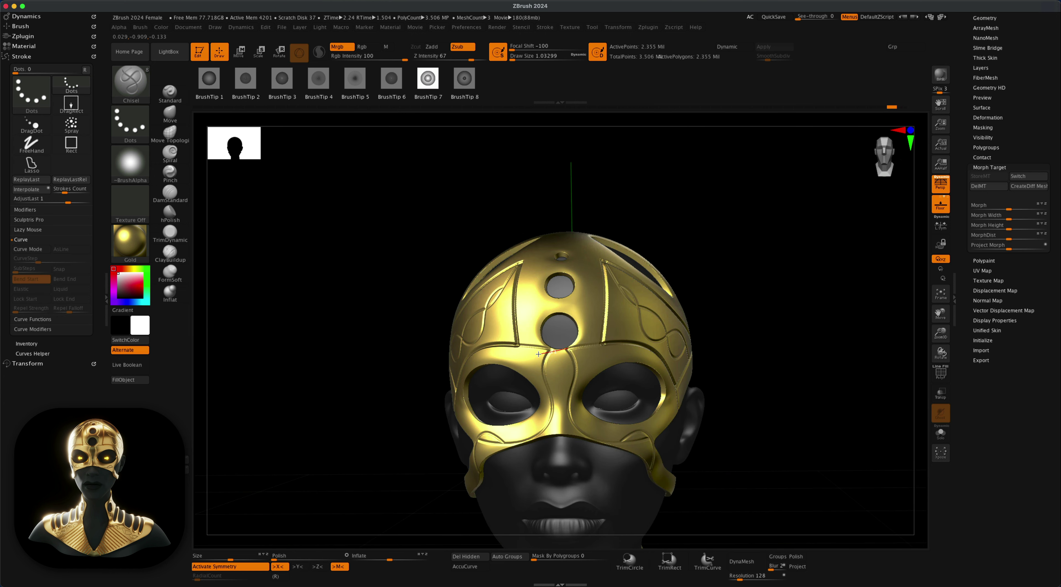
- Carve a symmetrical rounded outline around the upper two forehead holes of the mask
drag(740, 264, 737, 276)
drag(709, 226, 703, 299)
mouse_move(519, 248)
mouse_down()
mouse_move(588, 216)
mouse_move(539, 226)
mouse_move(588, 225)
mouse_up()
key(ctrl+z)
drag(779, 288, 751, 298)
mouse_move(563, 227)
mouse_down()
mouse_move(587, 249)
mouse_move(556, 280)
mouse_move(599, 293)
mouse_move(549, 323)
mouse_up()
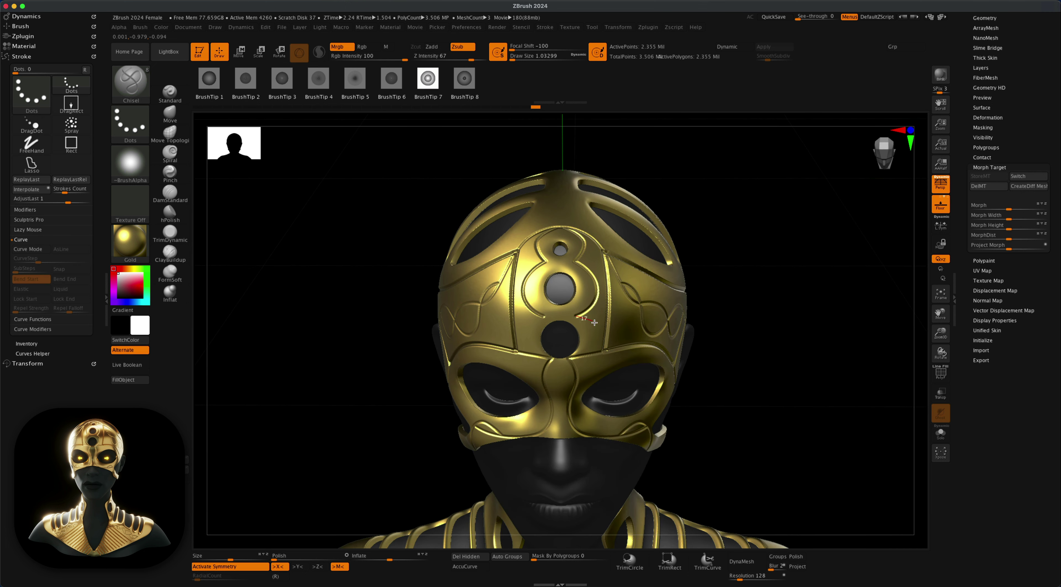
- Recarve the symmetrical rounded outline around the mask's forehead holes, wrapping it around the middle and lowest holes
drag(741, 339, 737, 284)
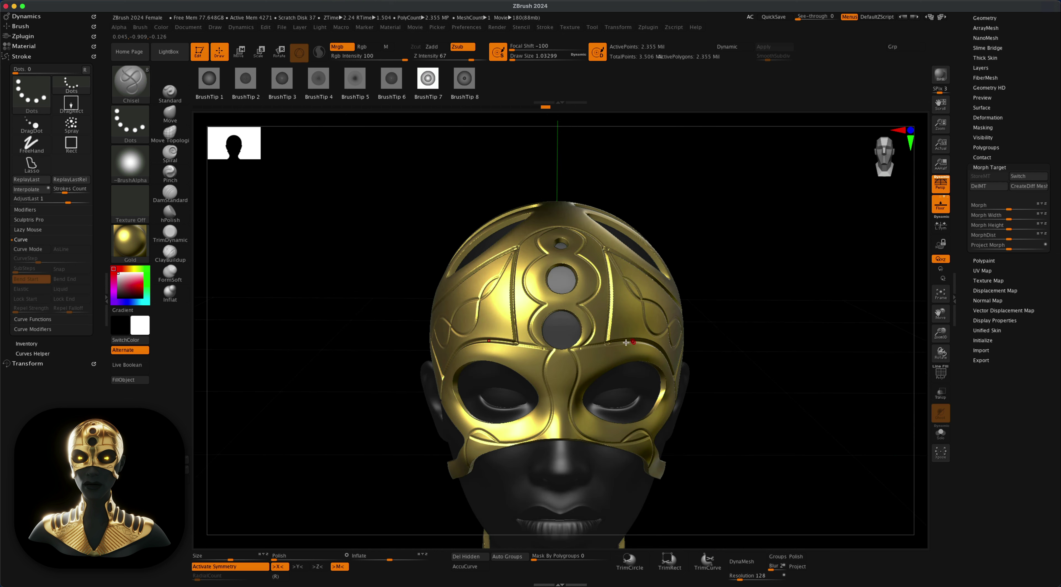
drag(789, 346, 787, 346)
key(super+z)
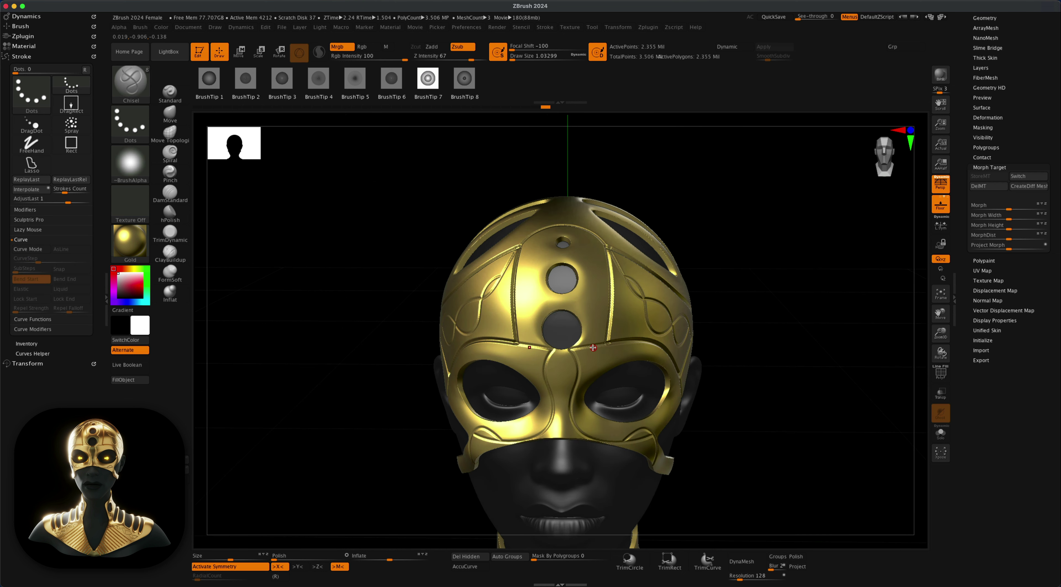
mouse_move(591, 291)
mouse_down()
mouse_move(577, 289)
mouse_move(548, 239)
mouse_move(584, 216)
mouse_move(564, 205)
mouse_up()
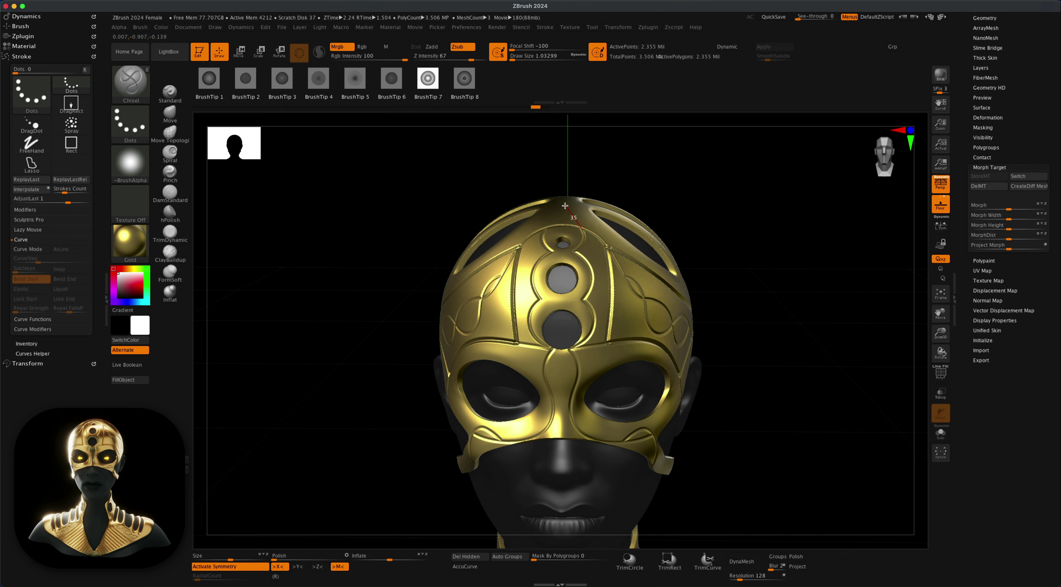
- Carve symmetrical intertwined wavy grooves across the collar's chest plates, between the diagonal ribs and the shoulder openings
drag(772, 254, 828, 301)
alt+drag(829, 362, 700, 319)
mouse_move(603, 333)
mouse_down()
mouse_move(598, 381)
mouse_move(592, 346)
mouse_up()
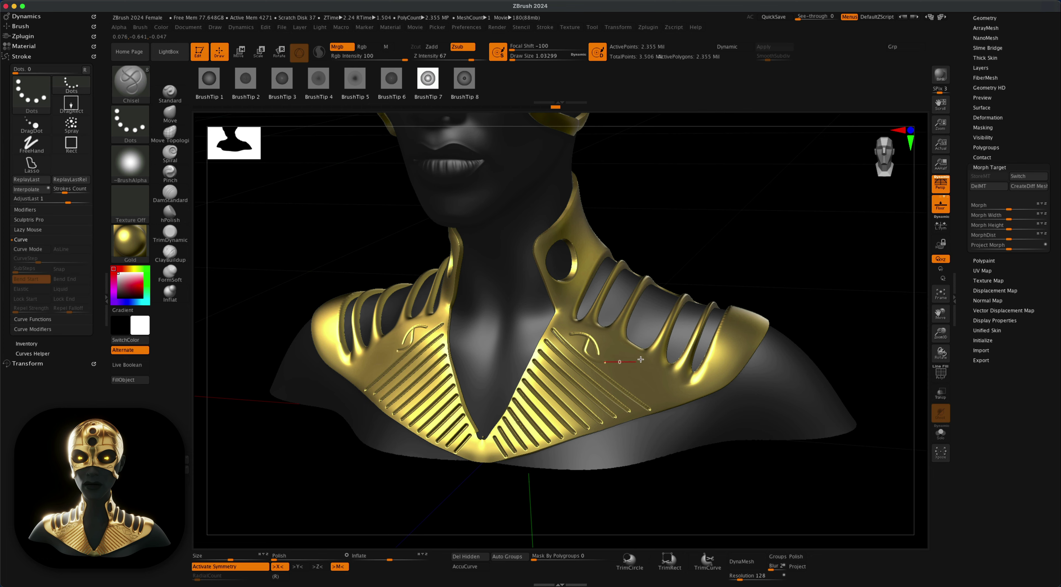
key(ctrl+z)
mouse_move(846, 244)
alt+mouse_down()
mouse_move(800, 218)
mouse_move(762, 247)
alt+mouse_up()
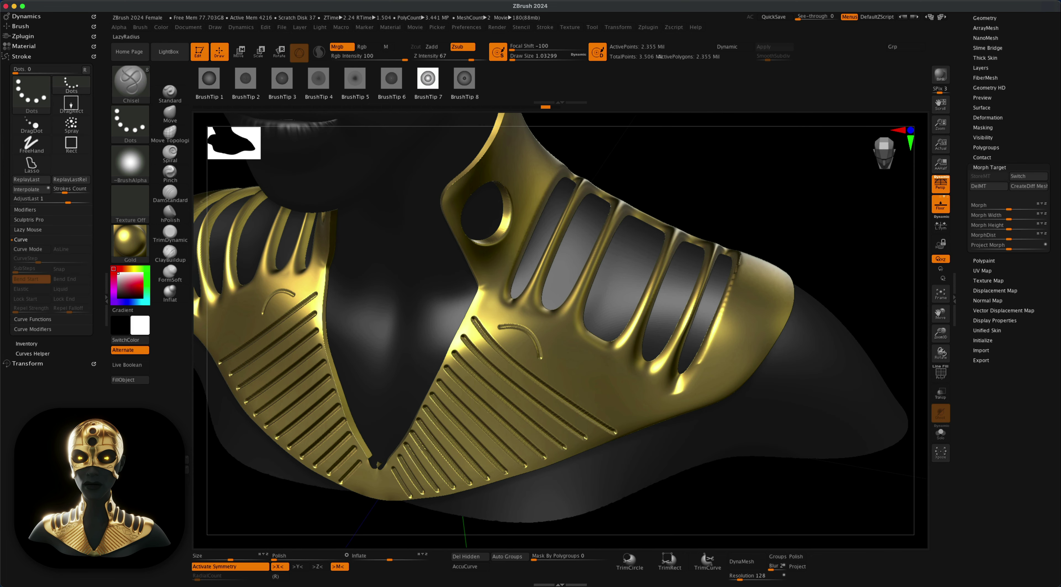
mouse_move(528, 331)
mouse_down()
mouse_move(530, 357)
mouse_move(558, 364)
mouse_move(578, 352)
mouse_up()
key(ctrl+z)
mouse_move(524, 331)
mouse_down()
mouse_move(518, 360)
mouse_move(554, 363)
mouse_move(522, 364)
mouse_move(564, 349)
mouse_move(581, 358)
mouse_move(574, 406)
mouse_move(639, 381)
mouse_move(633, 432)
mouse_move(719, 374)
mouse_up()
key(ctrl+z)
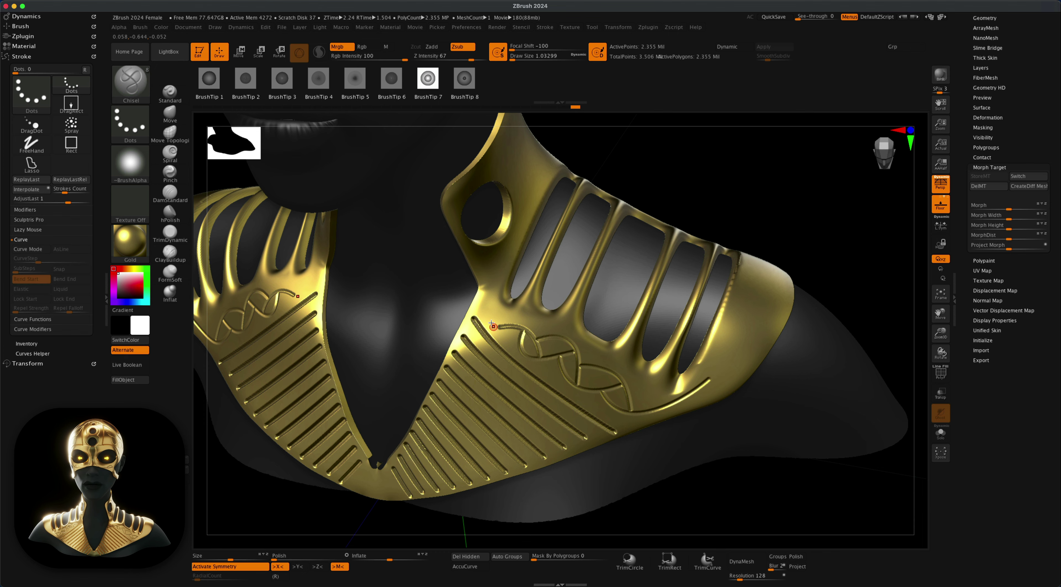
- Rework the crossing strands of the collar's braided groove and close the loop at its end nearest the neck
drag(810, 242, 817, 272)
drag(497, 297, 504, 326)
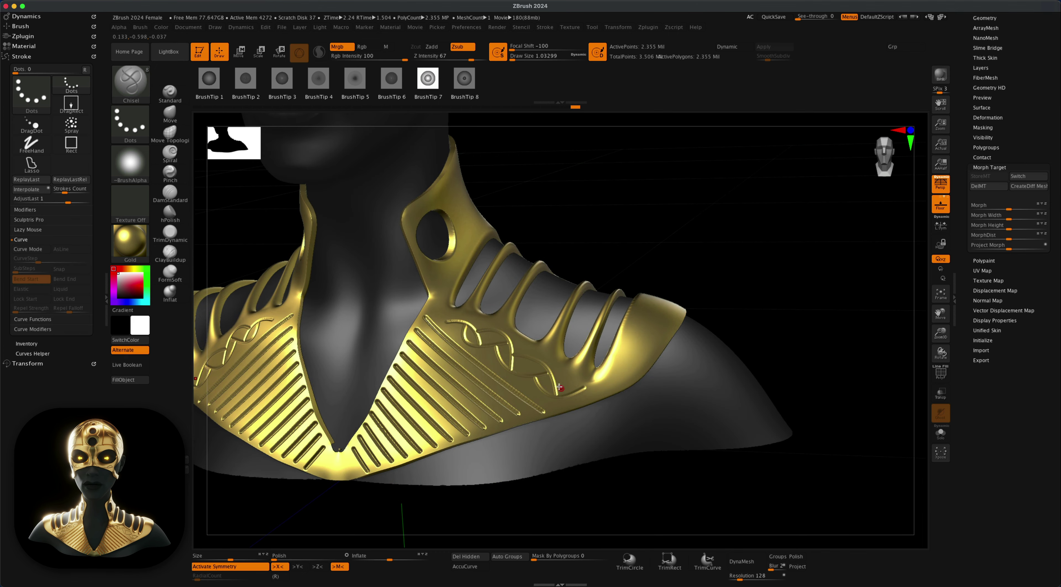
key(super+z)
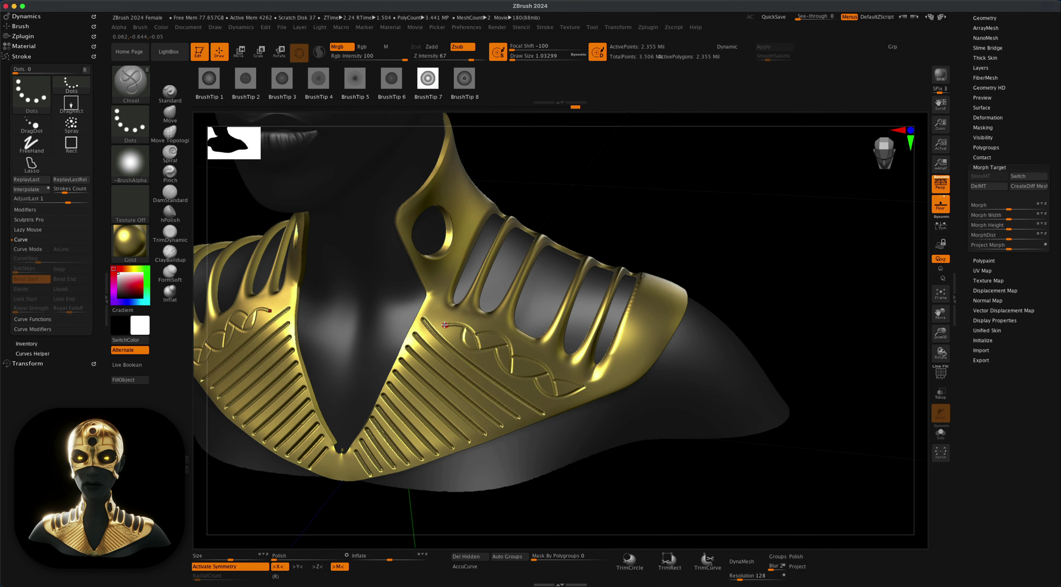
drag(449, 328, 471, 343)
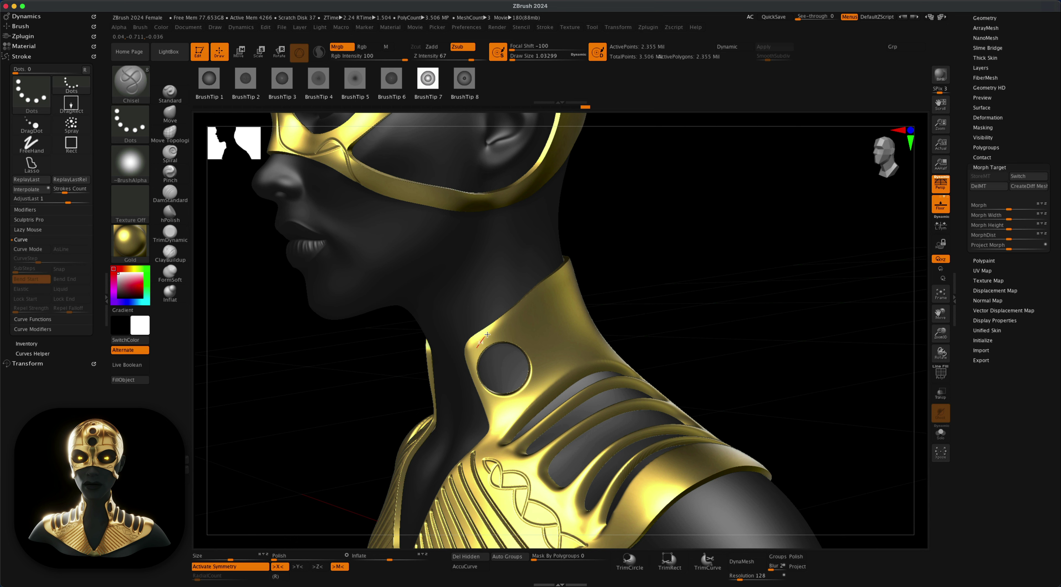
- Carve two curved grooves sweeping above and behind the round hole in the collar's neck piece
mouse_move(487, 334)
mouse_down()
mouse_move(520, 331)
mouse_move(539, 341)
mouse_move(542, 380)
mouse_move(531, 391)
mouse_up()
mouse_move(516, 320)
mouse_down()
mouse_move(570, 362)
mouse_move(524, 391)
mouse_move(568, 313)
mouse_move(474, 341)
mouse_move(572, 323)
mouse_move(544, 377)
mouse_up()
key(super+z)
key(super+z)
drag(643, 337, 708, 314)
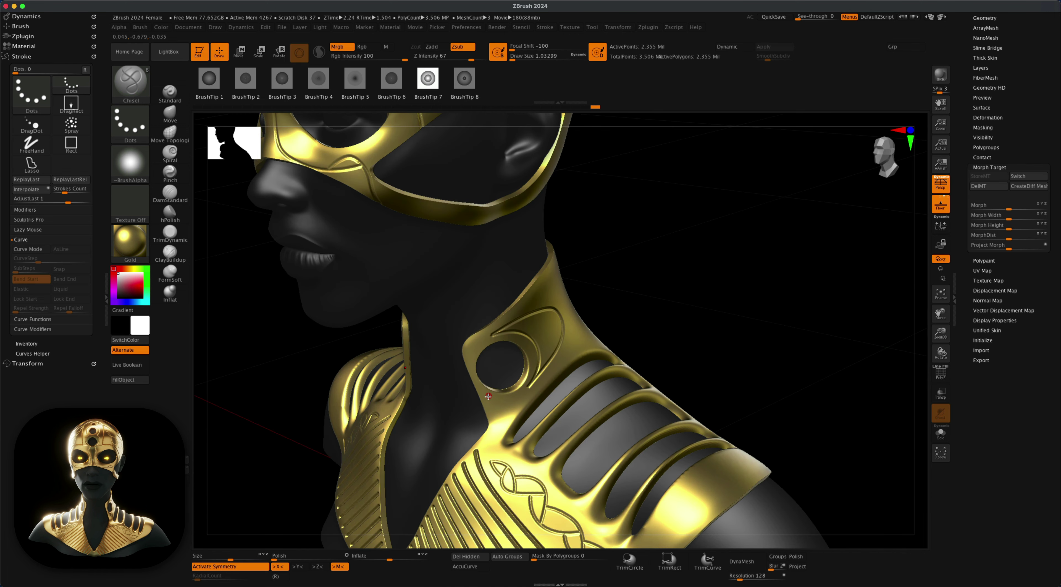
- Carve short curved grooves beneath the round neck hole, following its lower edge
mouse_move(488, 395)
mouse_down()
mouse_move(492, 408)
mouse_move(520, 397)
mouse_move(494, 408)
mouse_up()
mouse_move(618, 330)
mouse_down()
mouse_move(680, 327)
mouse_move(622, 327)
mouse_up()
key(ctrl+z)
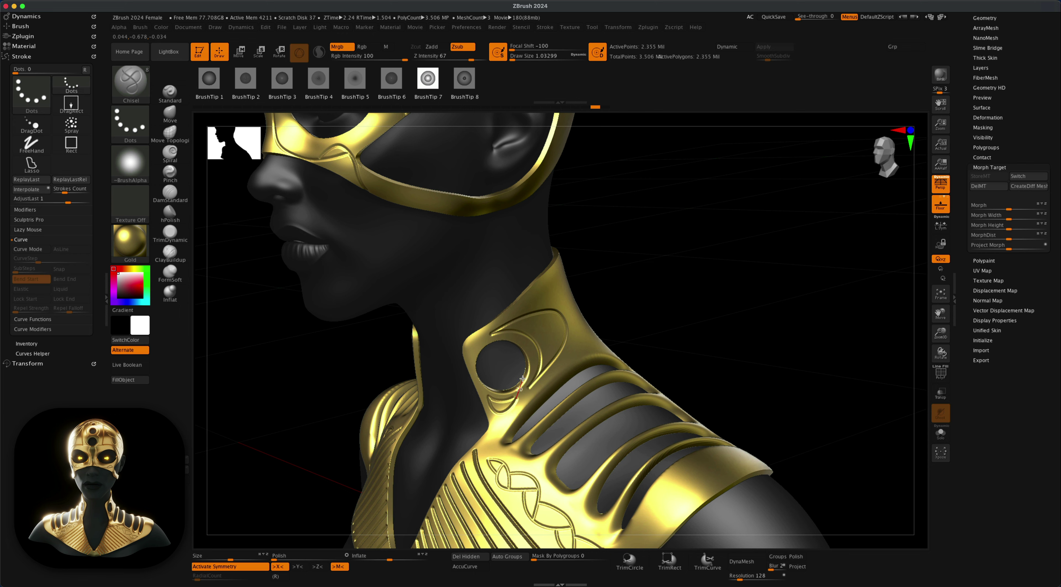
key(ctrl+z)
drag(487, 396, 487, 400)
drag(519, 378, 520, 376)
- Frame the whole bust from the front and render it with BPR
mouse_move(676, 329)
mouse_down()
mouse_move(782, 322)
mouse_move(753, 248)
mouse_up()
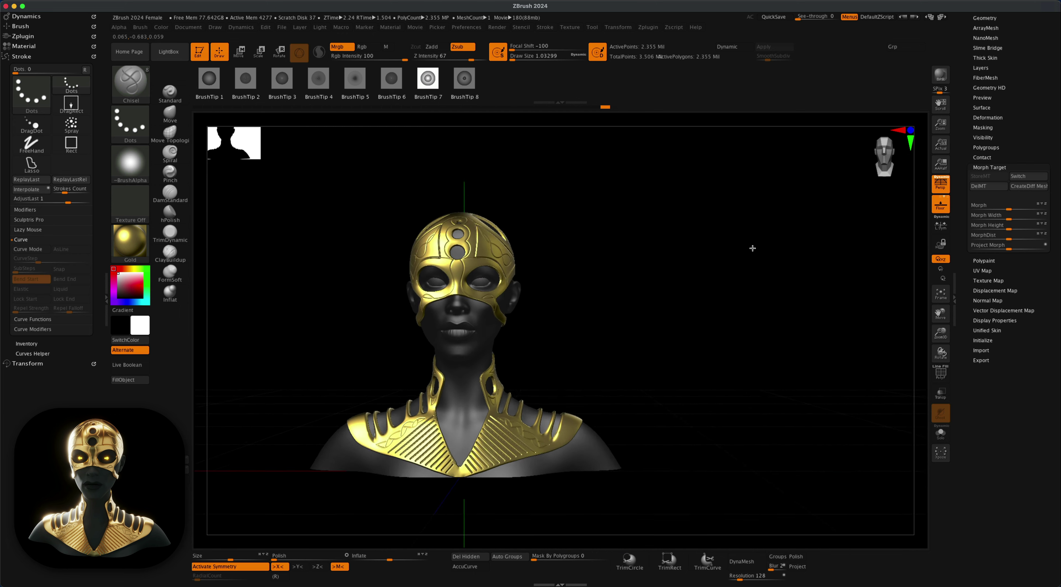
mouse_move(753, 288)
alt+mouse_down()
mouse_move(753, 386)
mouse_move(765, 378)
mouse_move(754, 374)
mouse_move(791, 372)
mouse_move(780, 362)
alt+mouse_up()
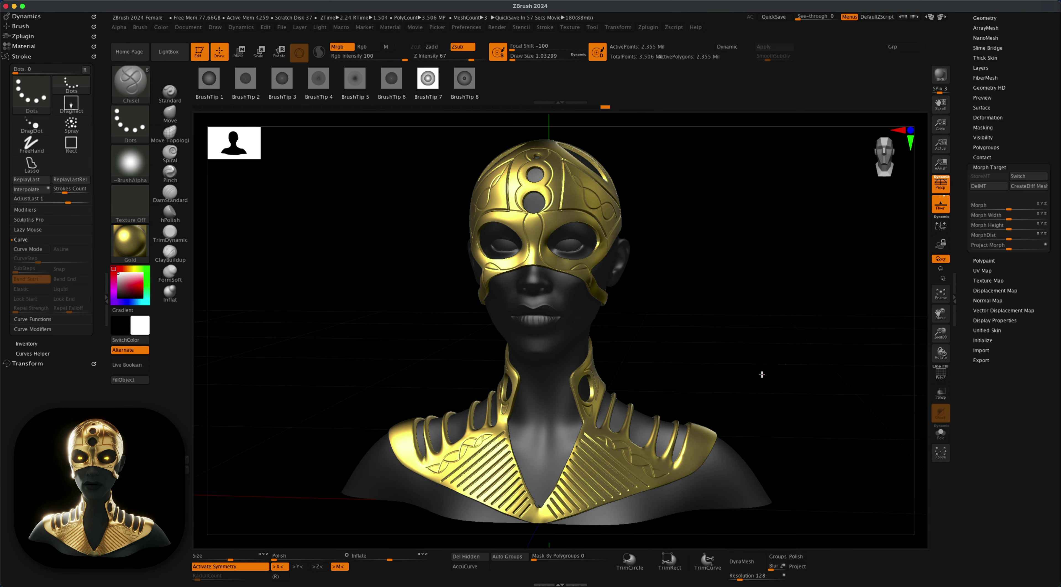
click(940, 75)
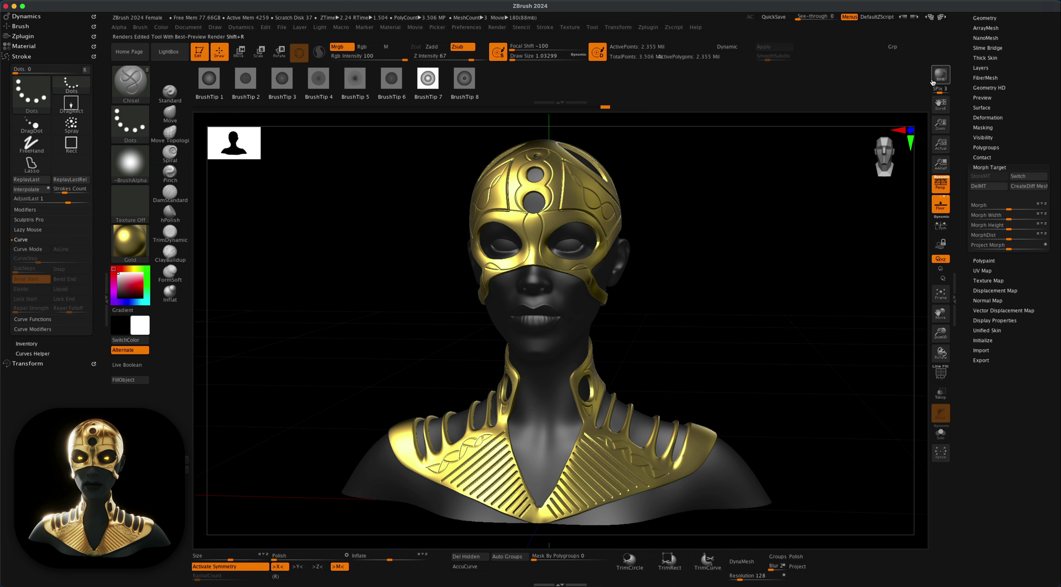